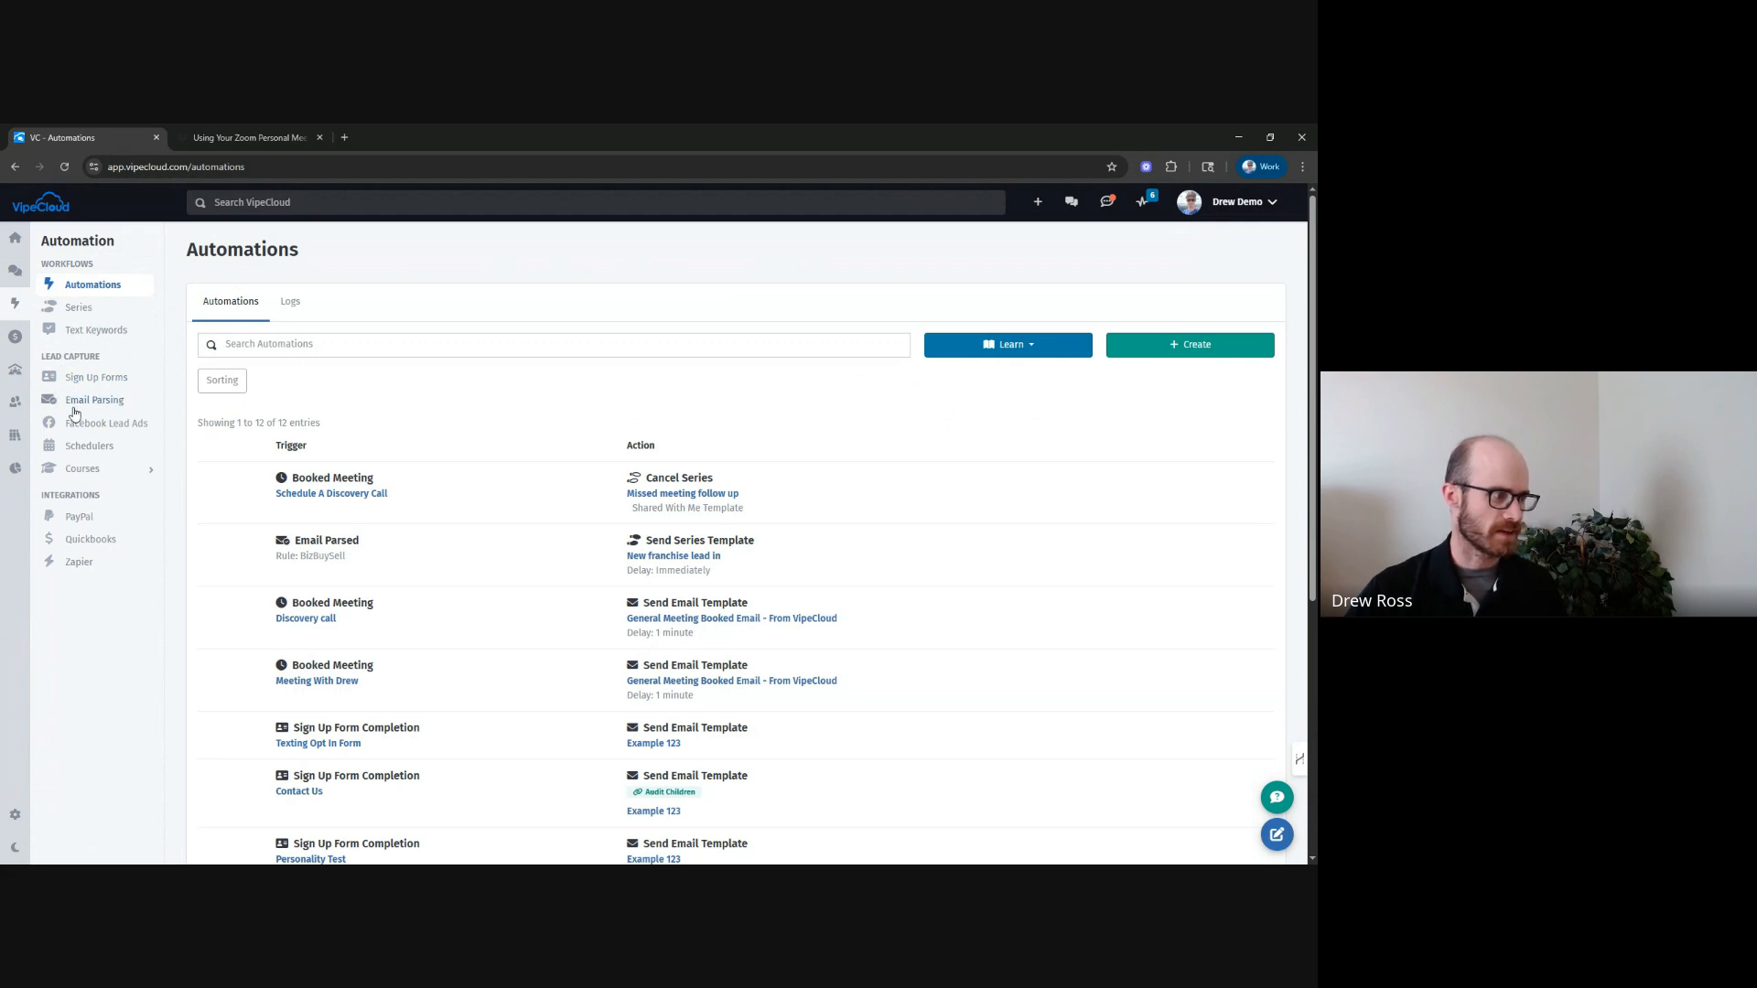
# Open the Schedulers page and start creating a new Individual scheduler.
pyautogui.click(69, 448)
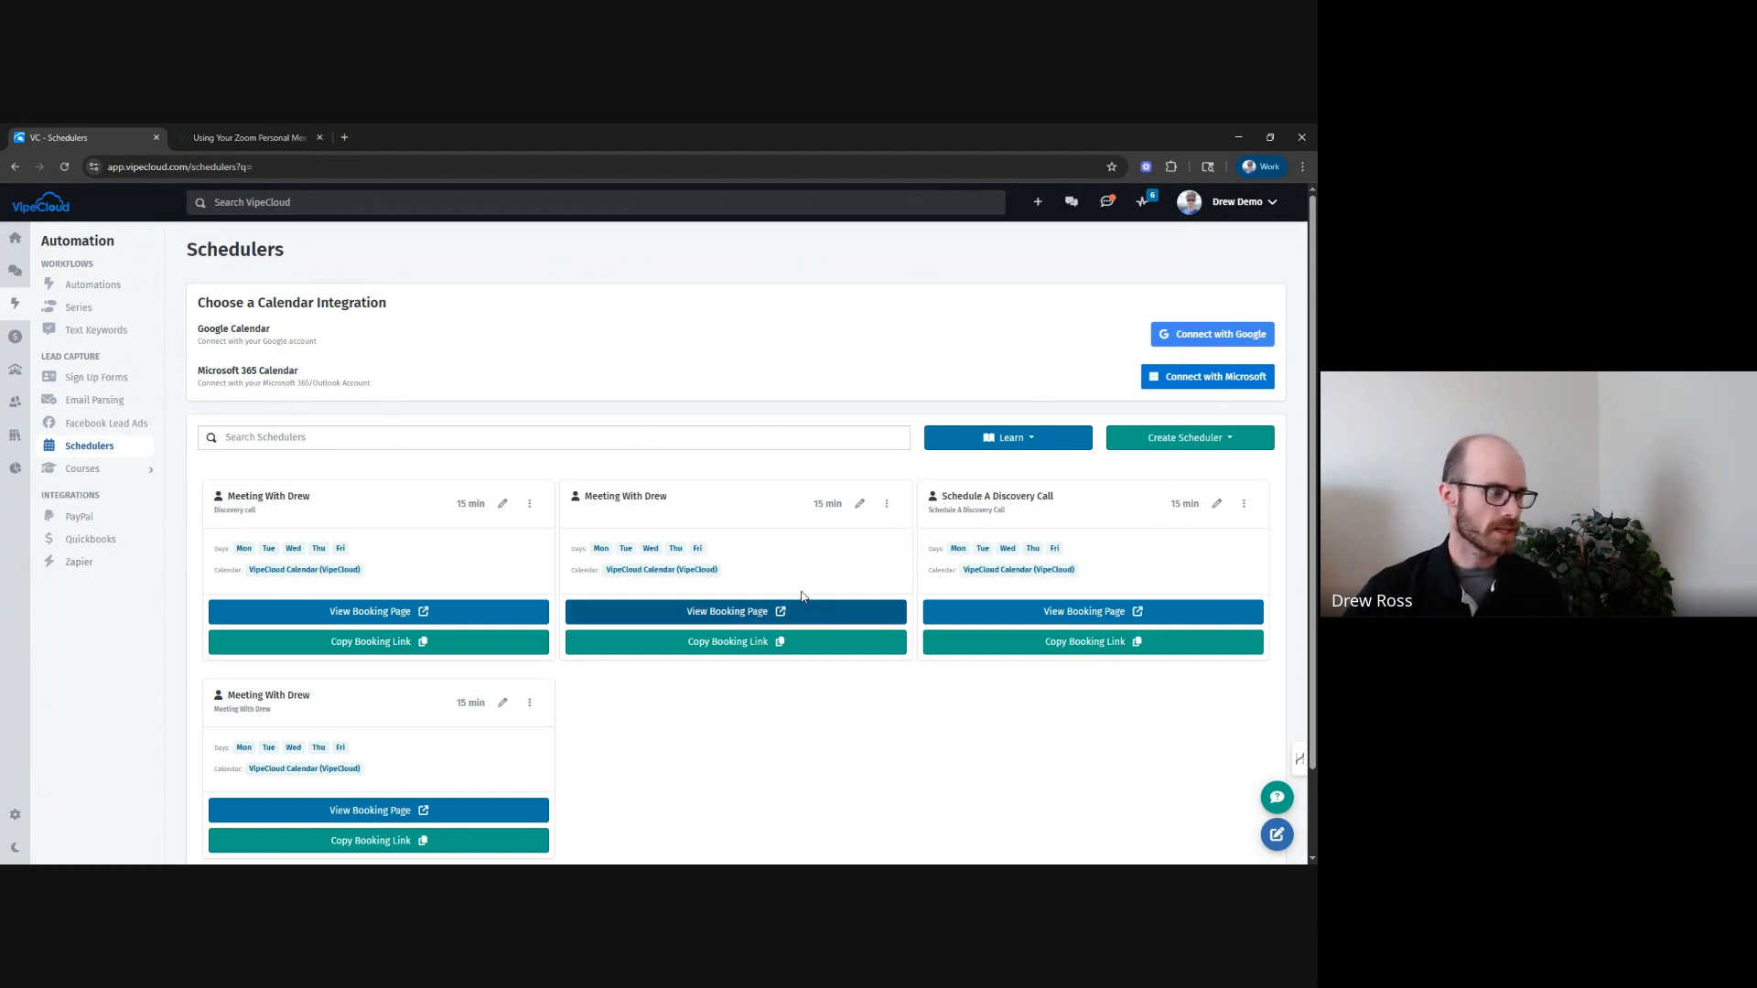
pyautogui.scroll(-2, 802, 599)
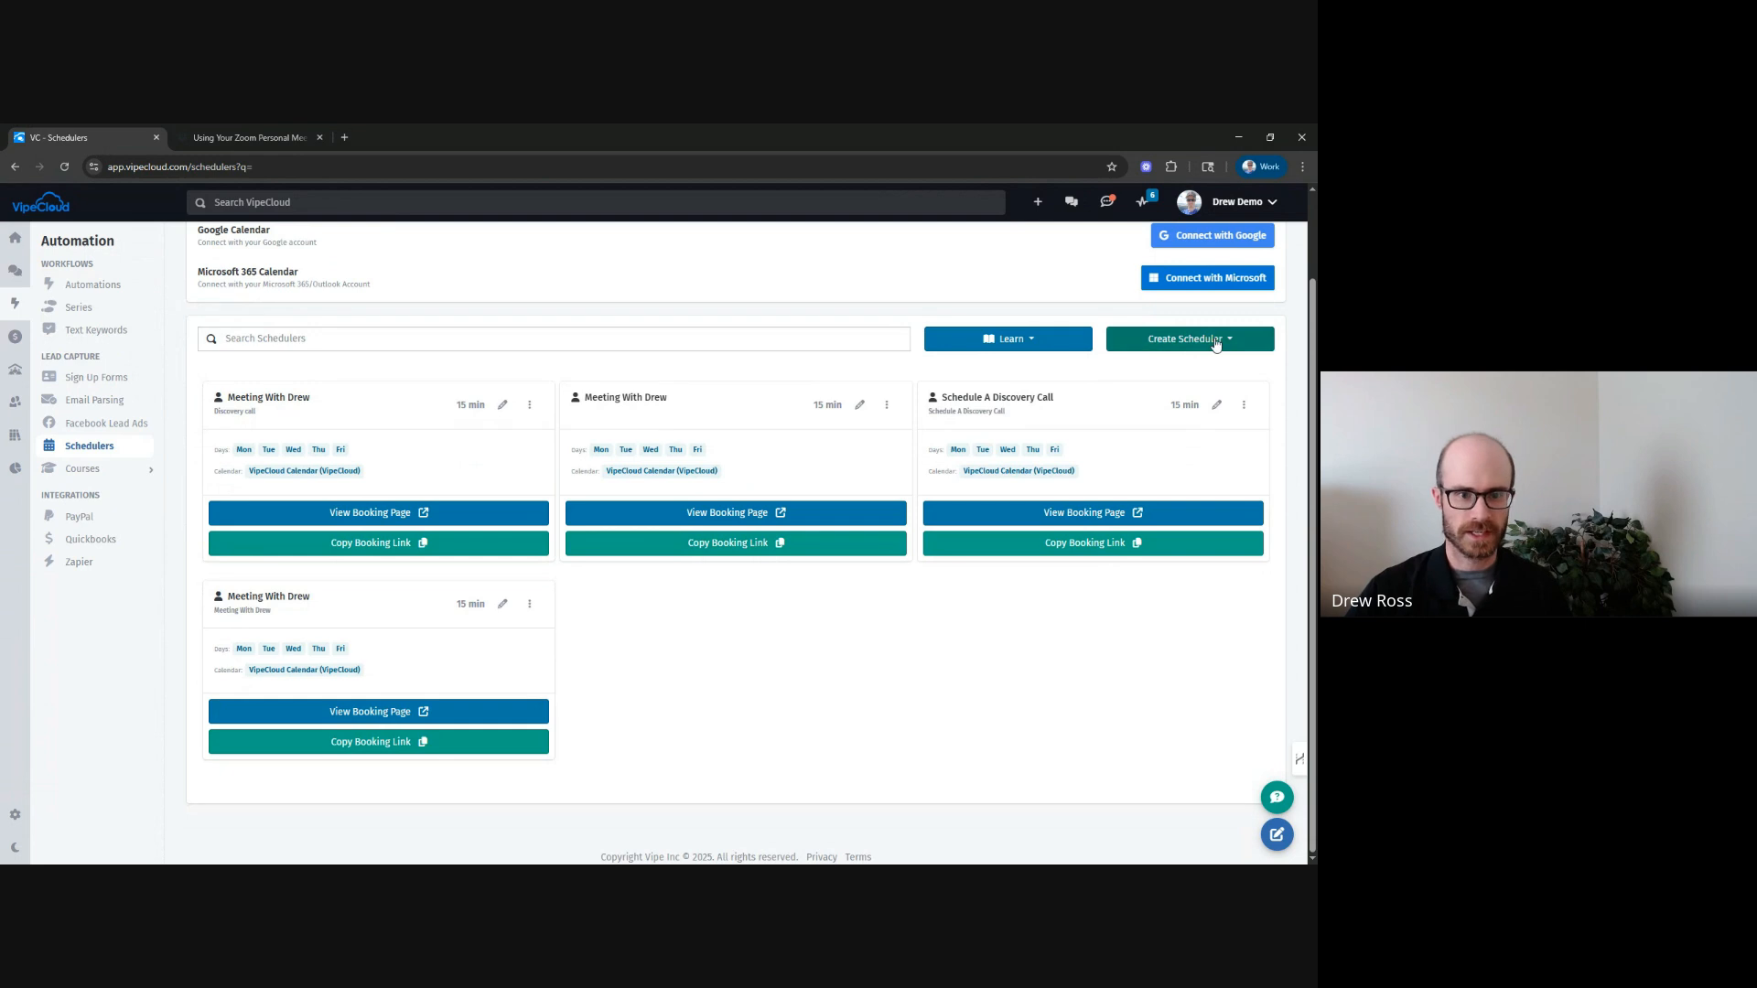
pyautogui.click(1202, 354)
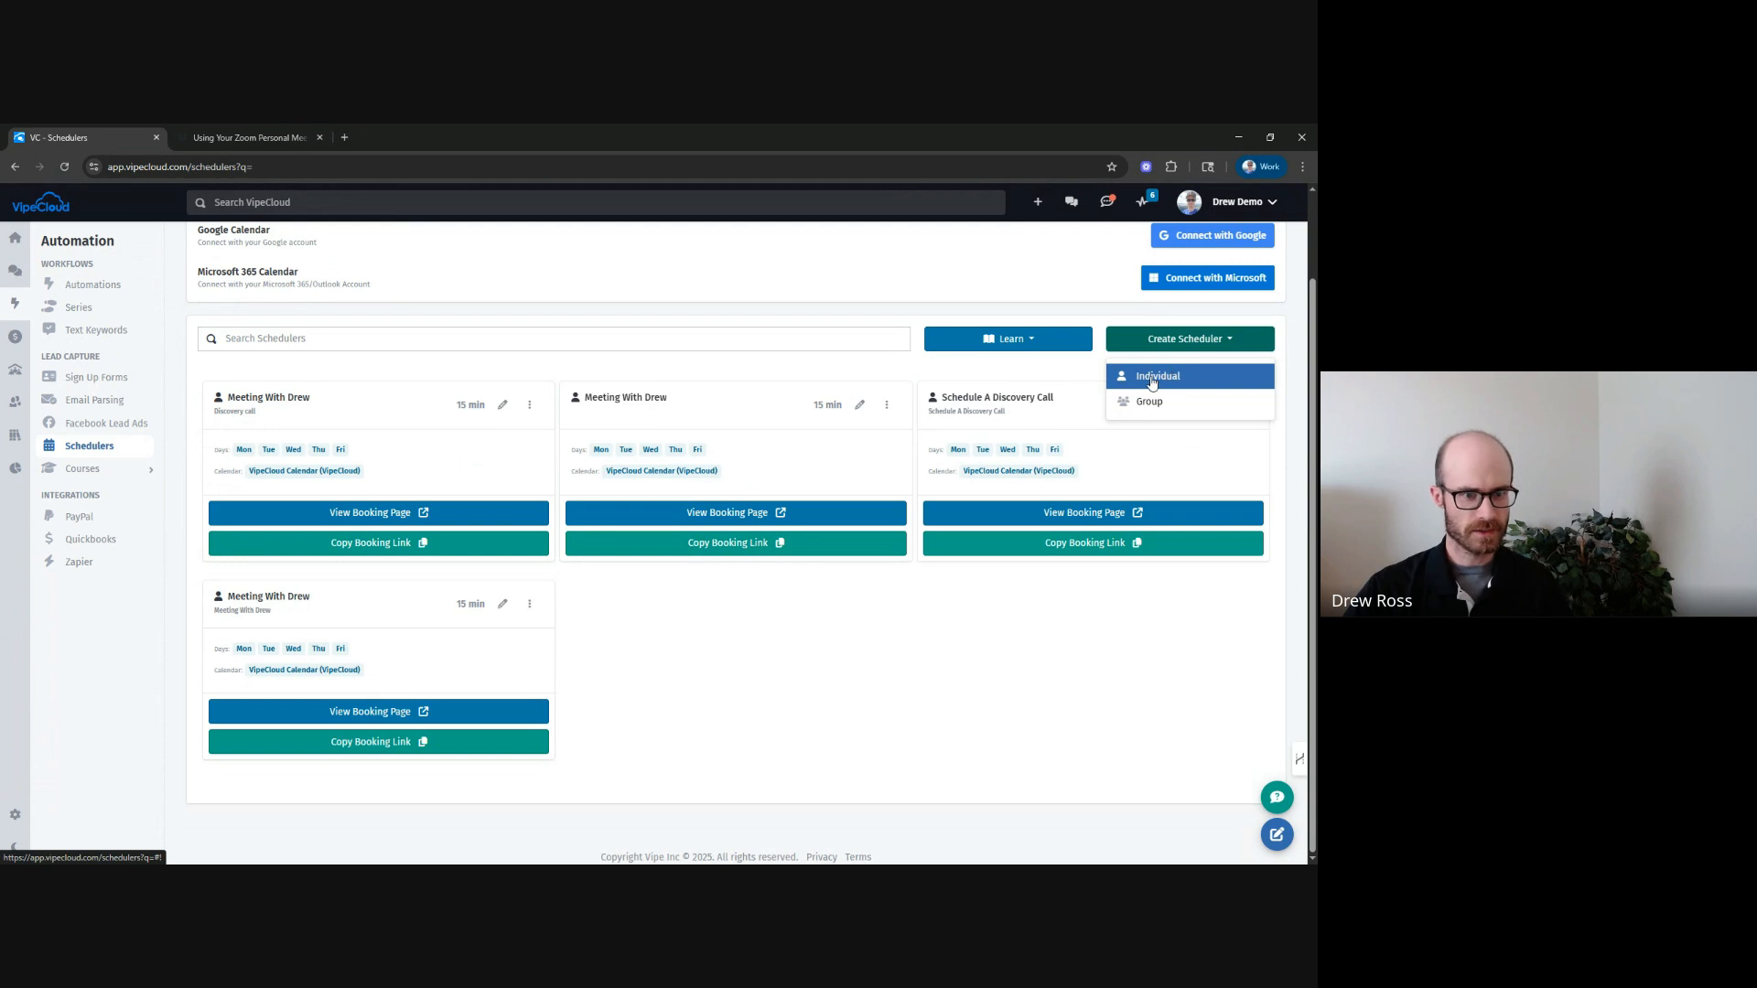
pyautogui.click(1229, 382)
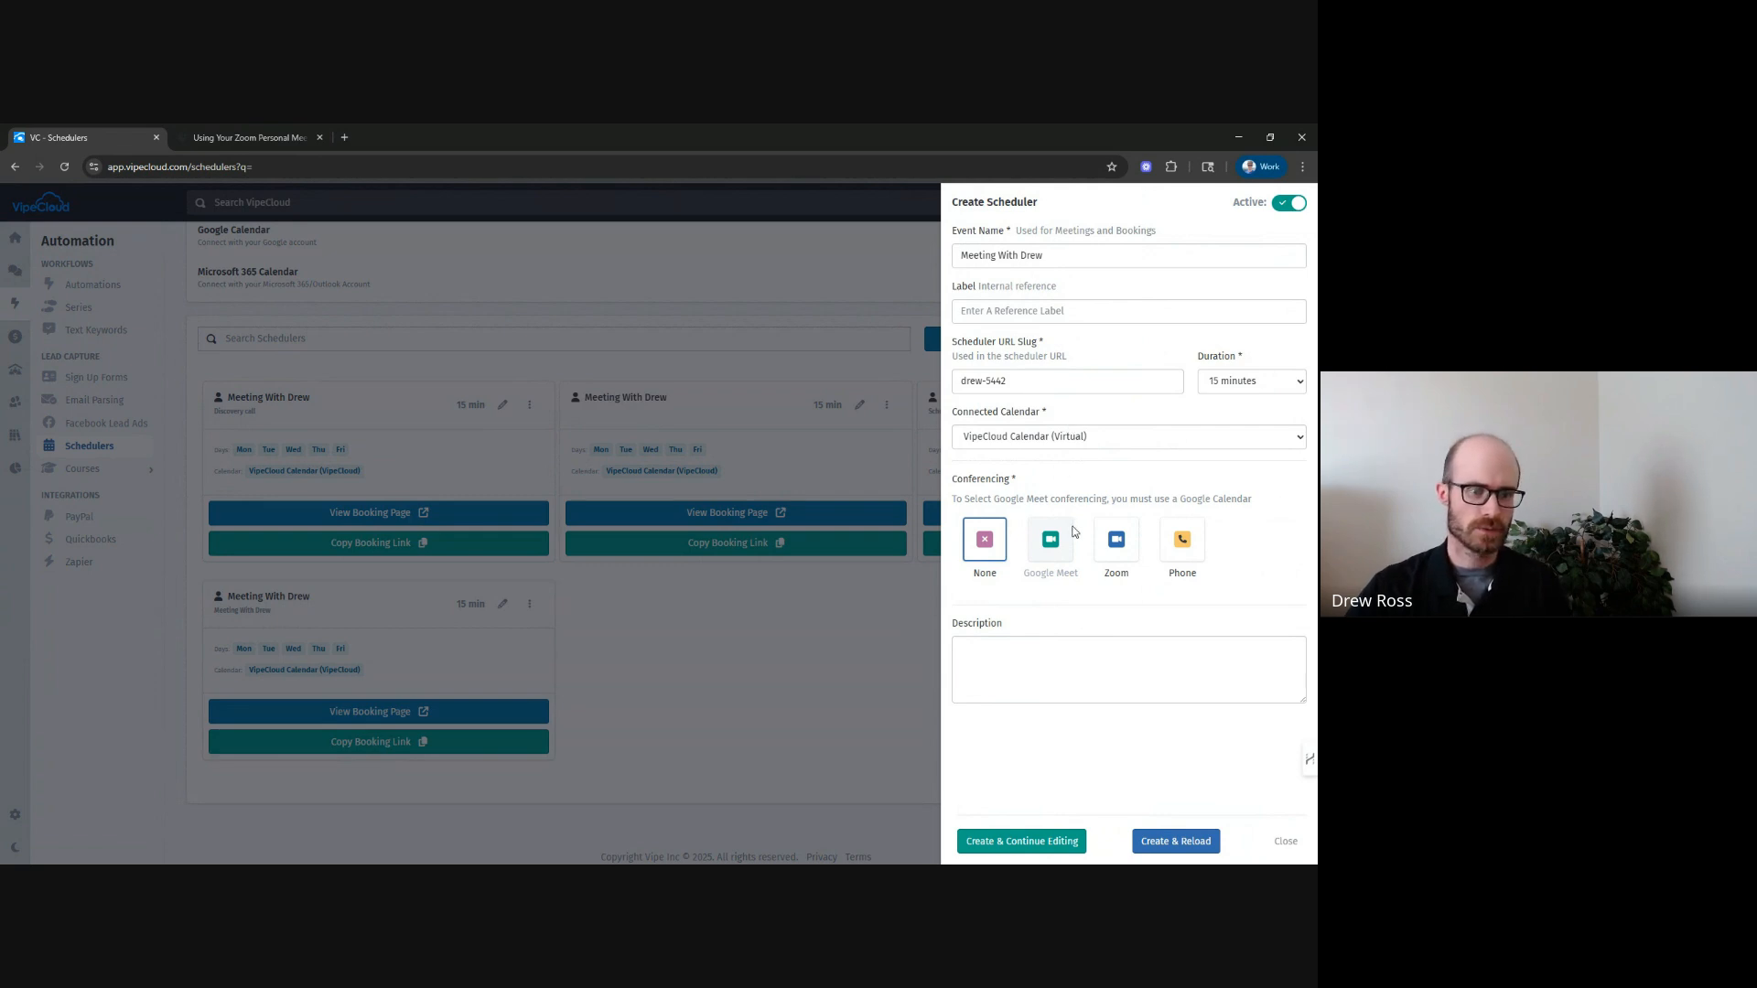
# Set the event name to 'Intro Call With' plus the host's first name, and the label to Intro sequence scheduler CTA.
pyautogui.click(1016, 258)
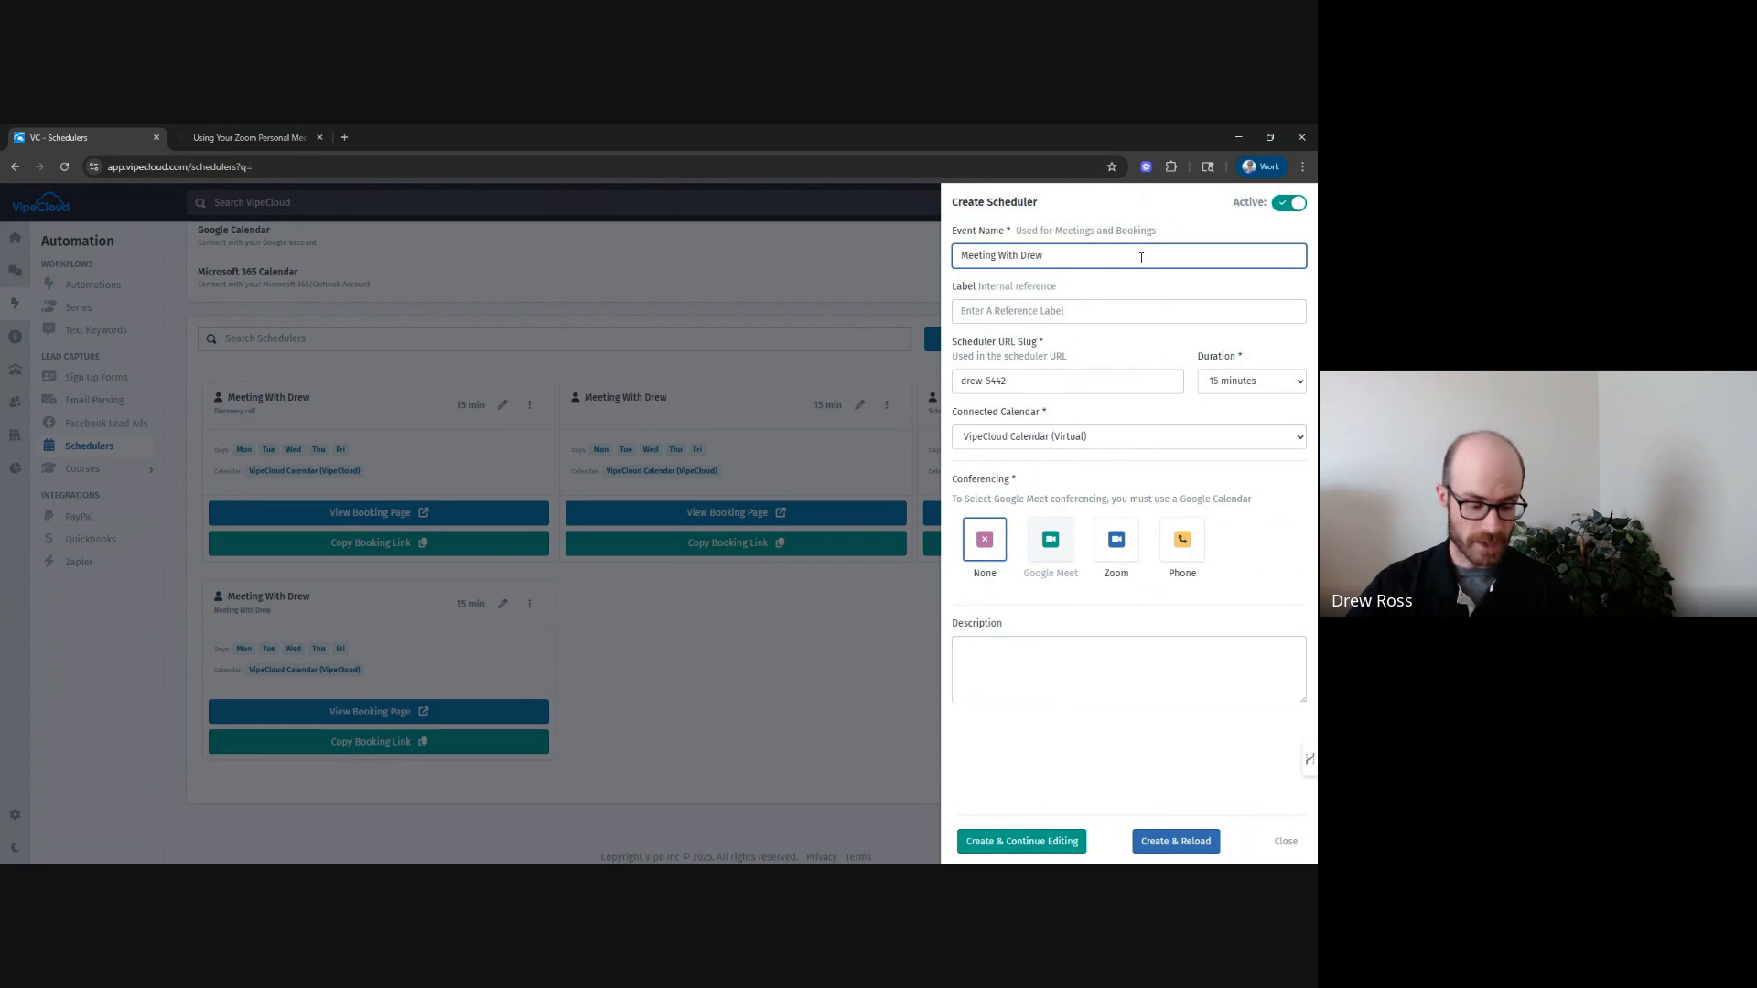
pyautogui.hotkey('ctrl', 'a')
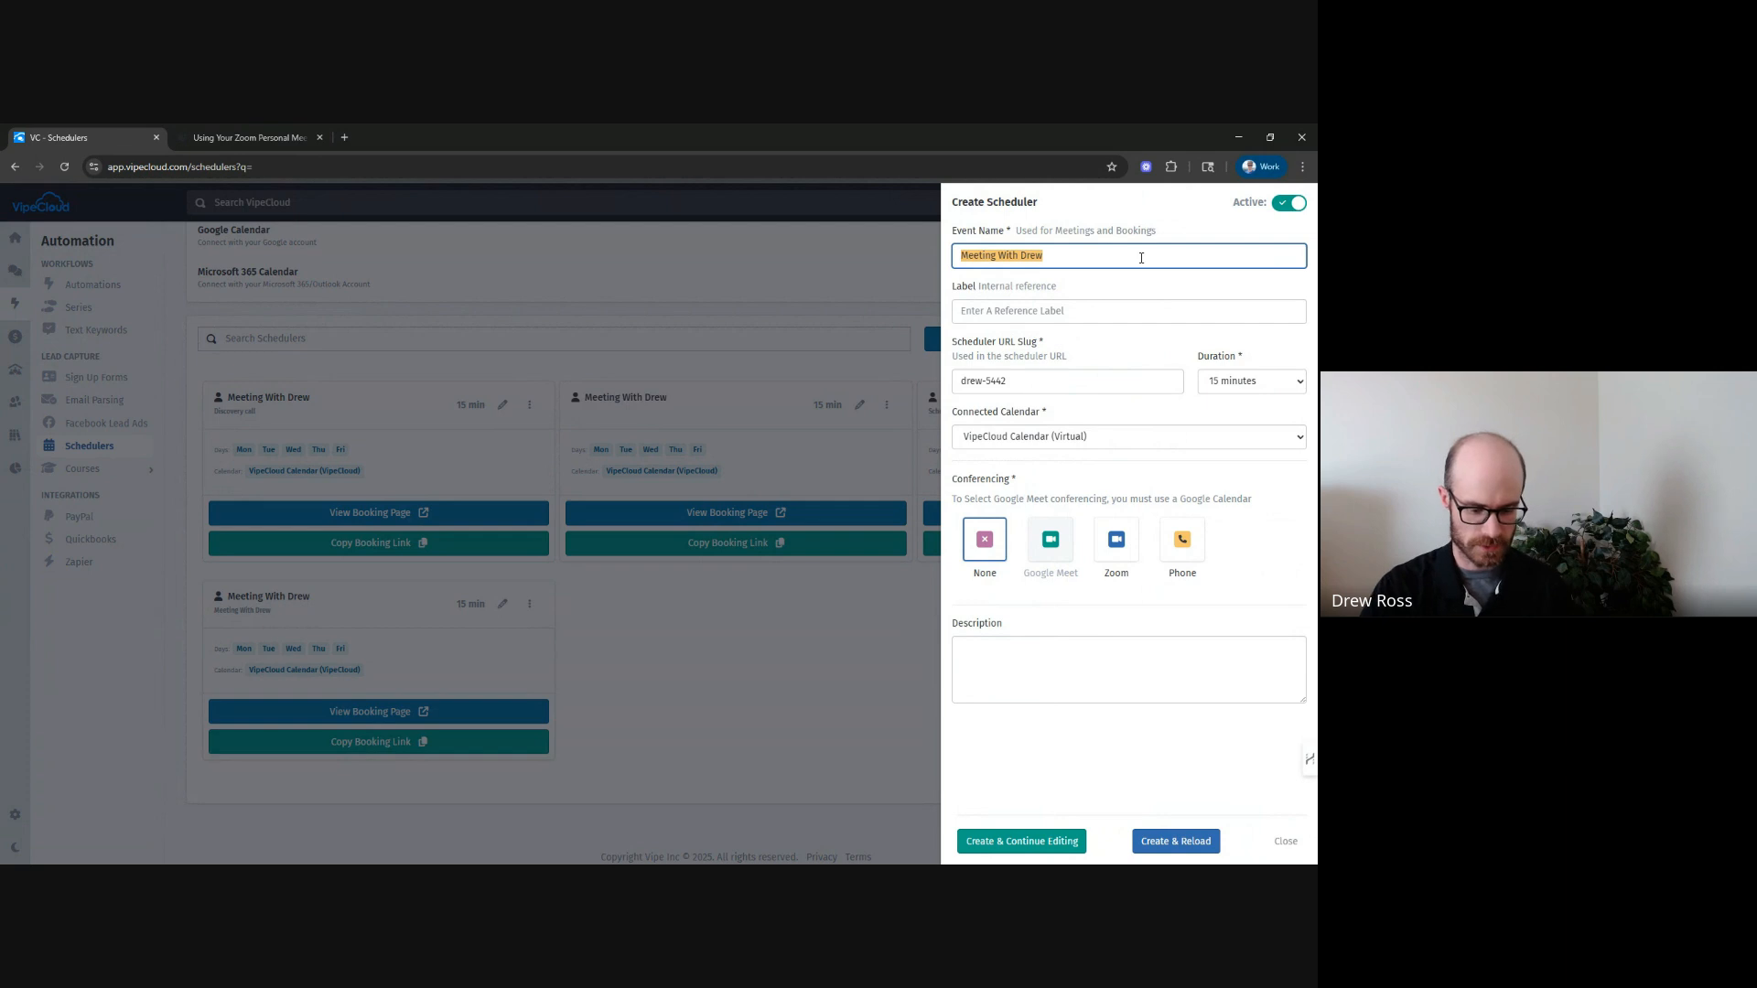
pyautogui.write('Intro Call Wi')
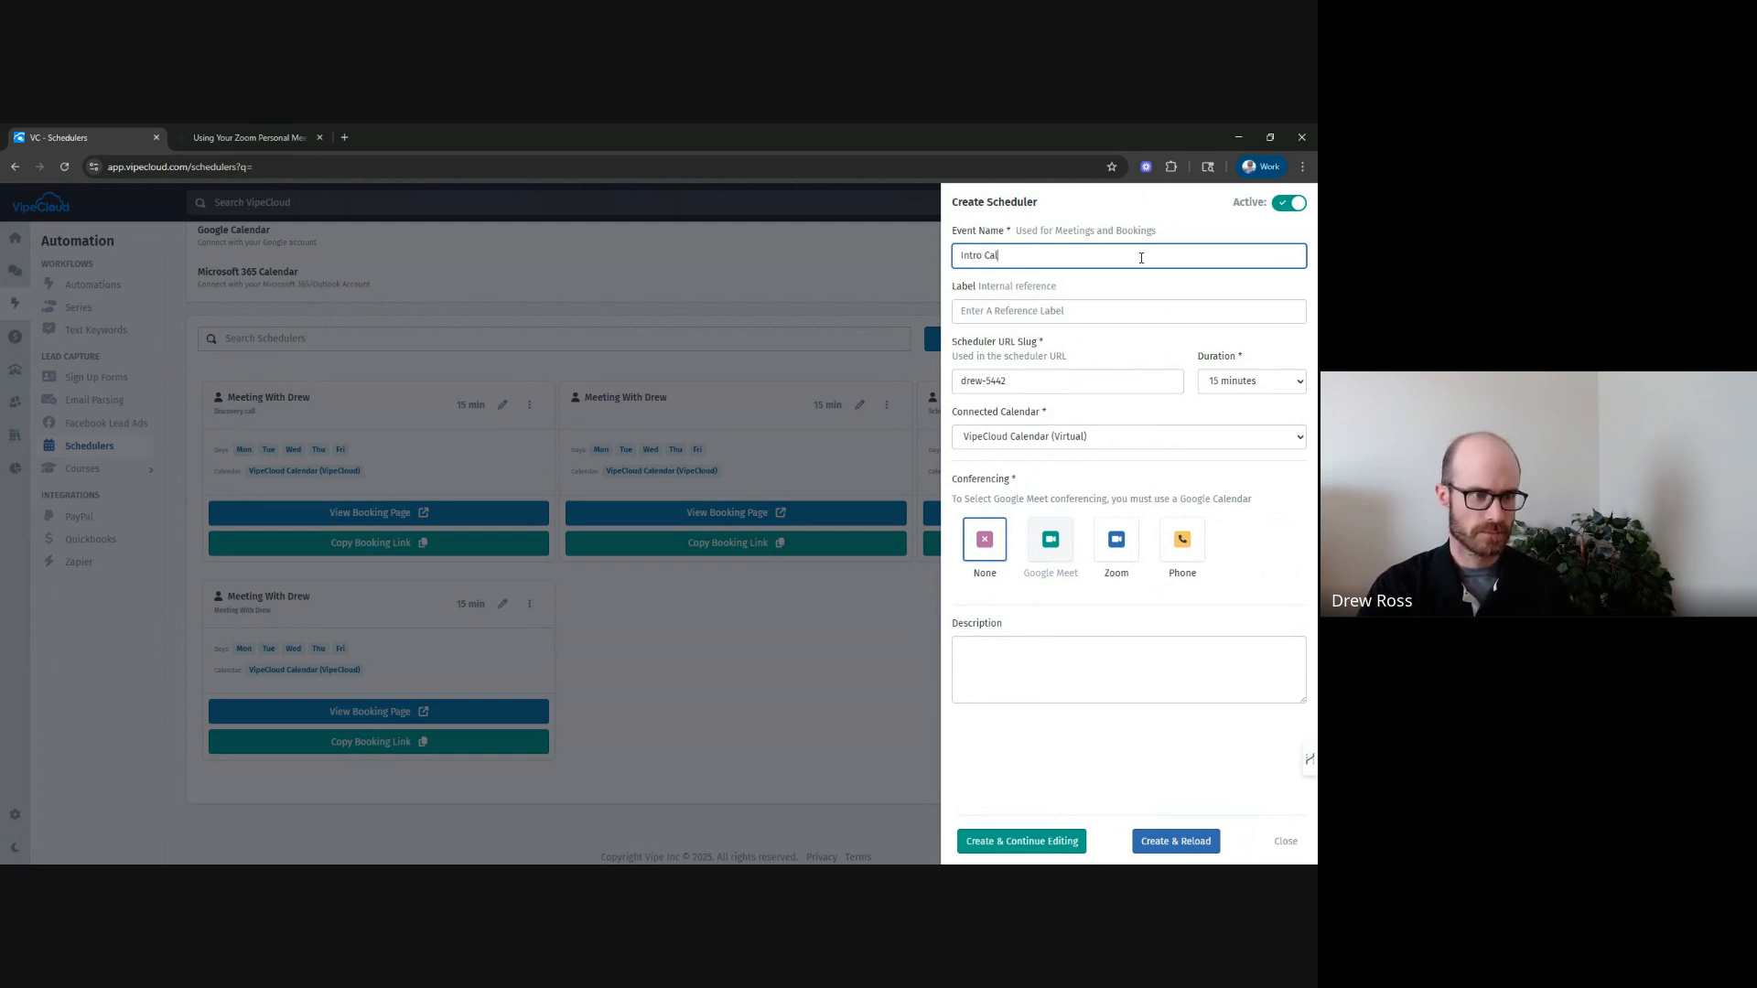
pyautogui.write('th Drew')
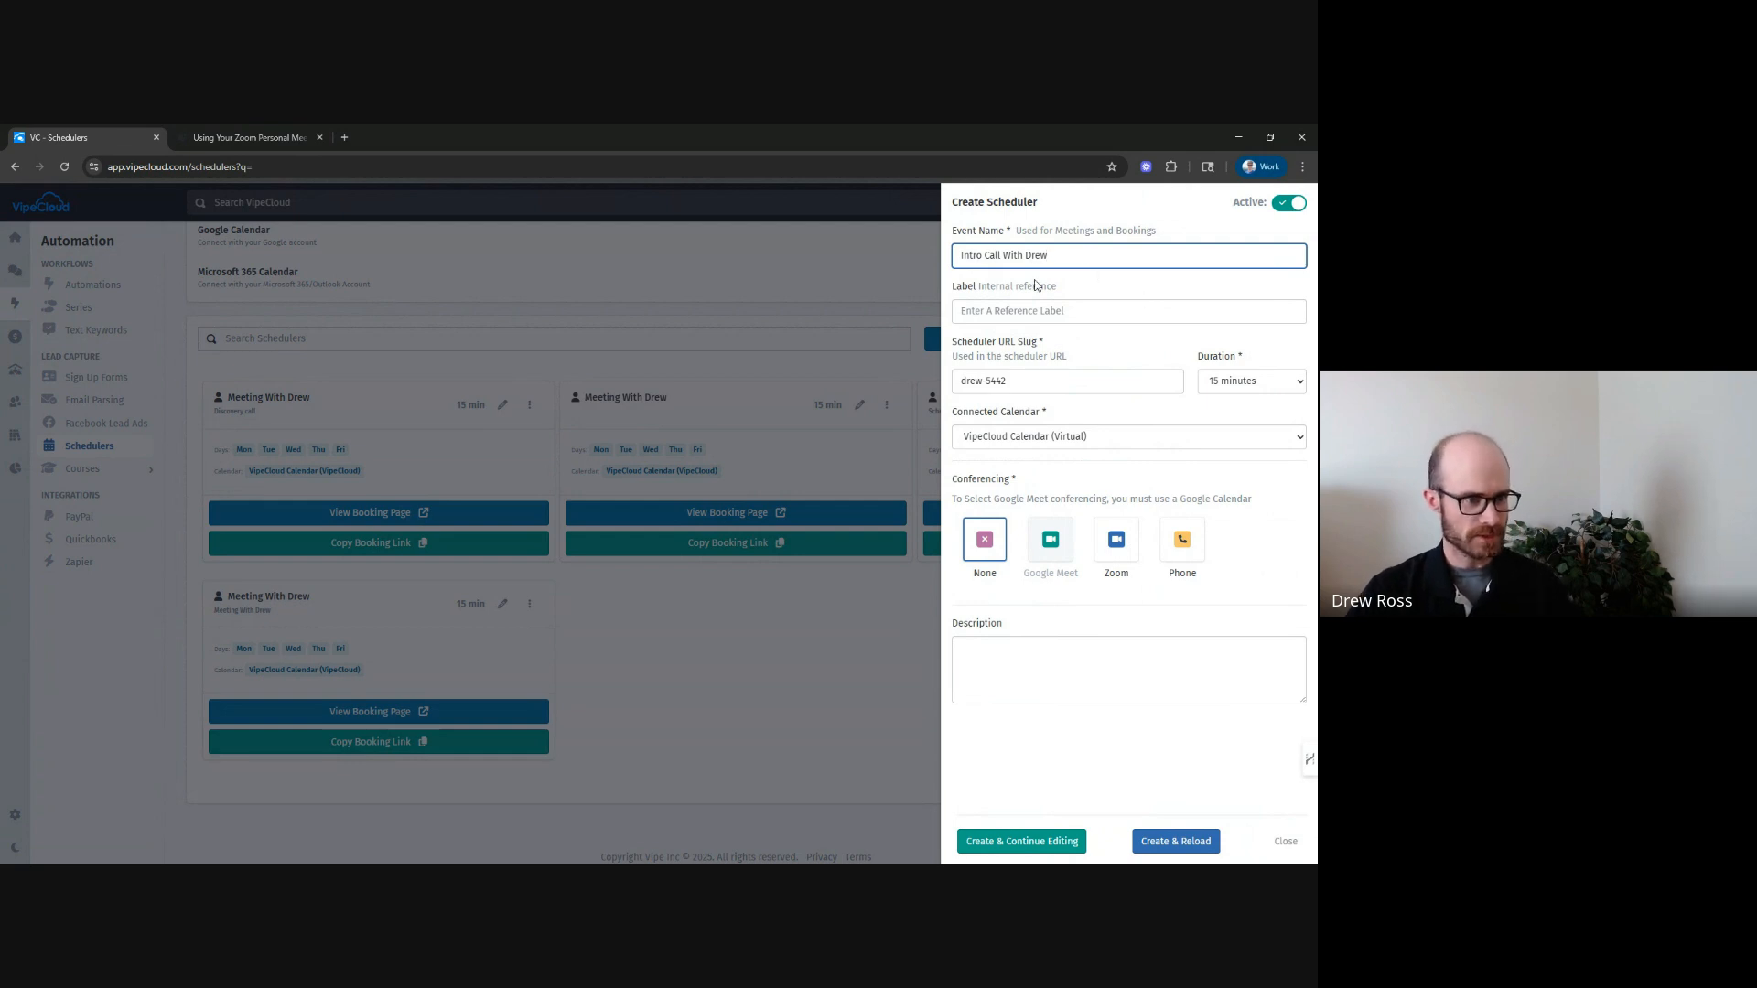
pyautogui.click(1003, 316)
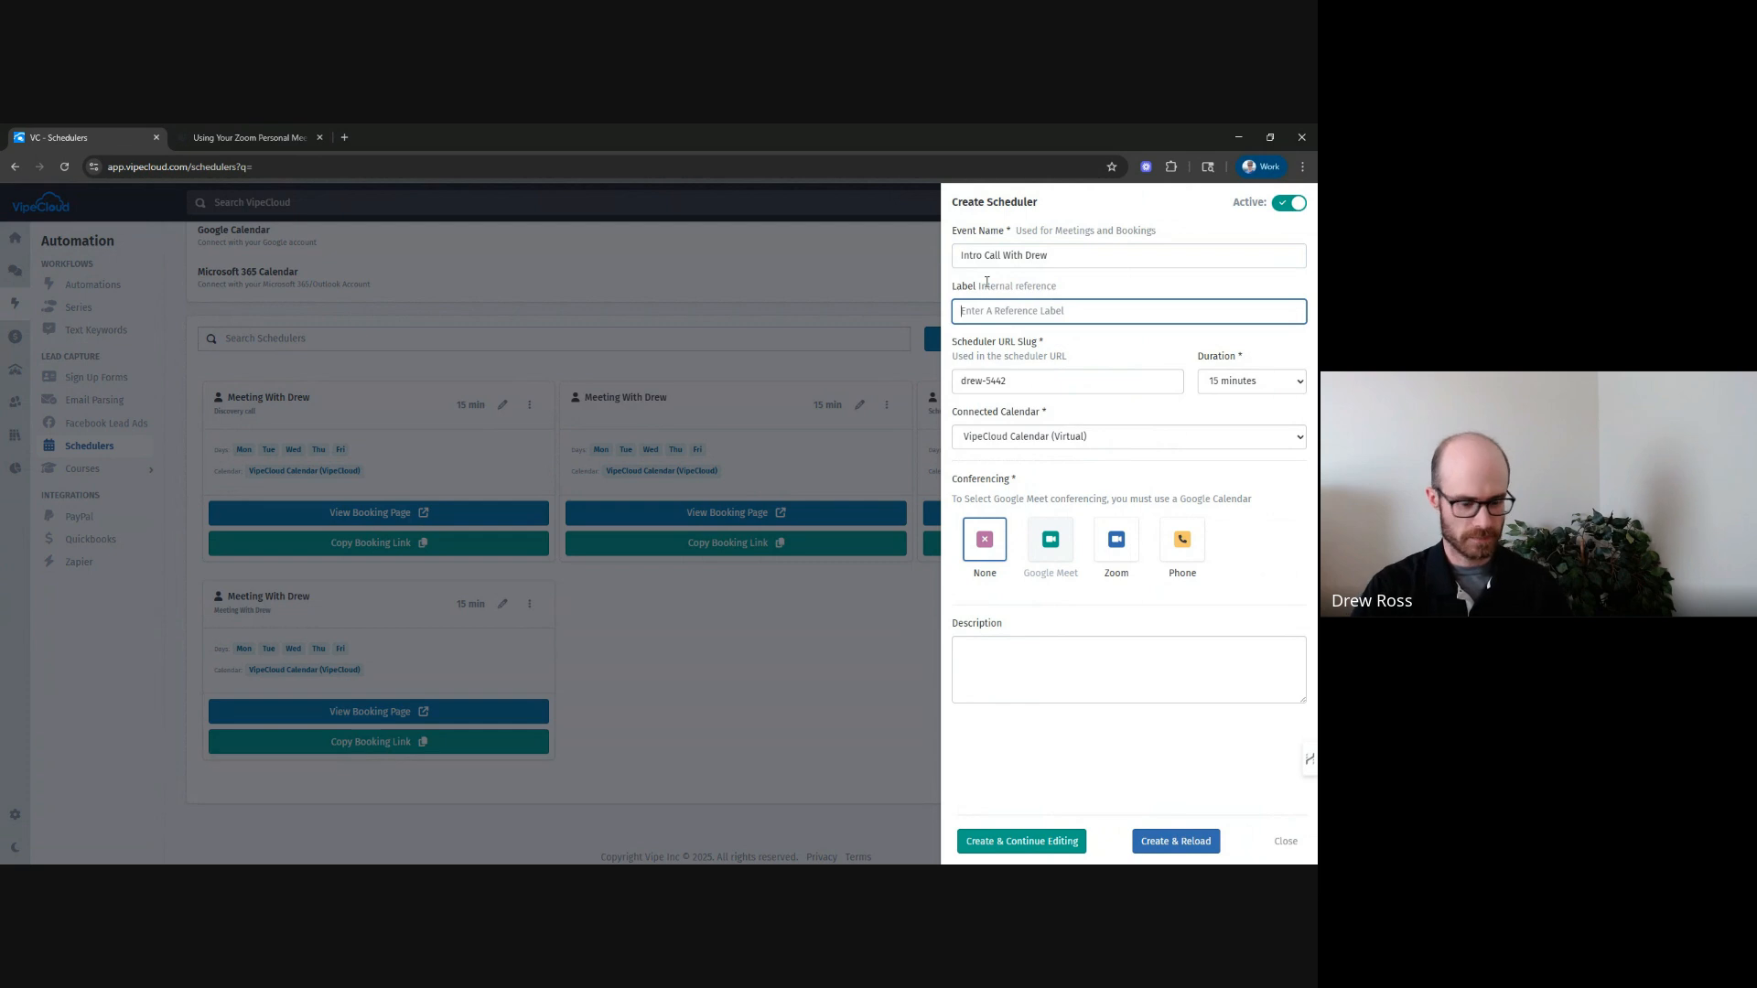
pyautogui.write('I')
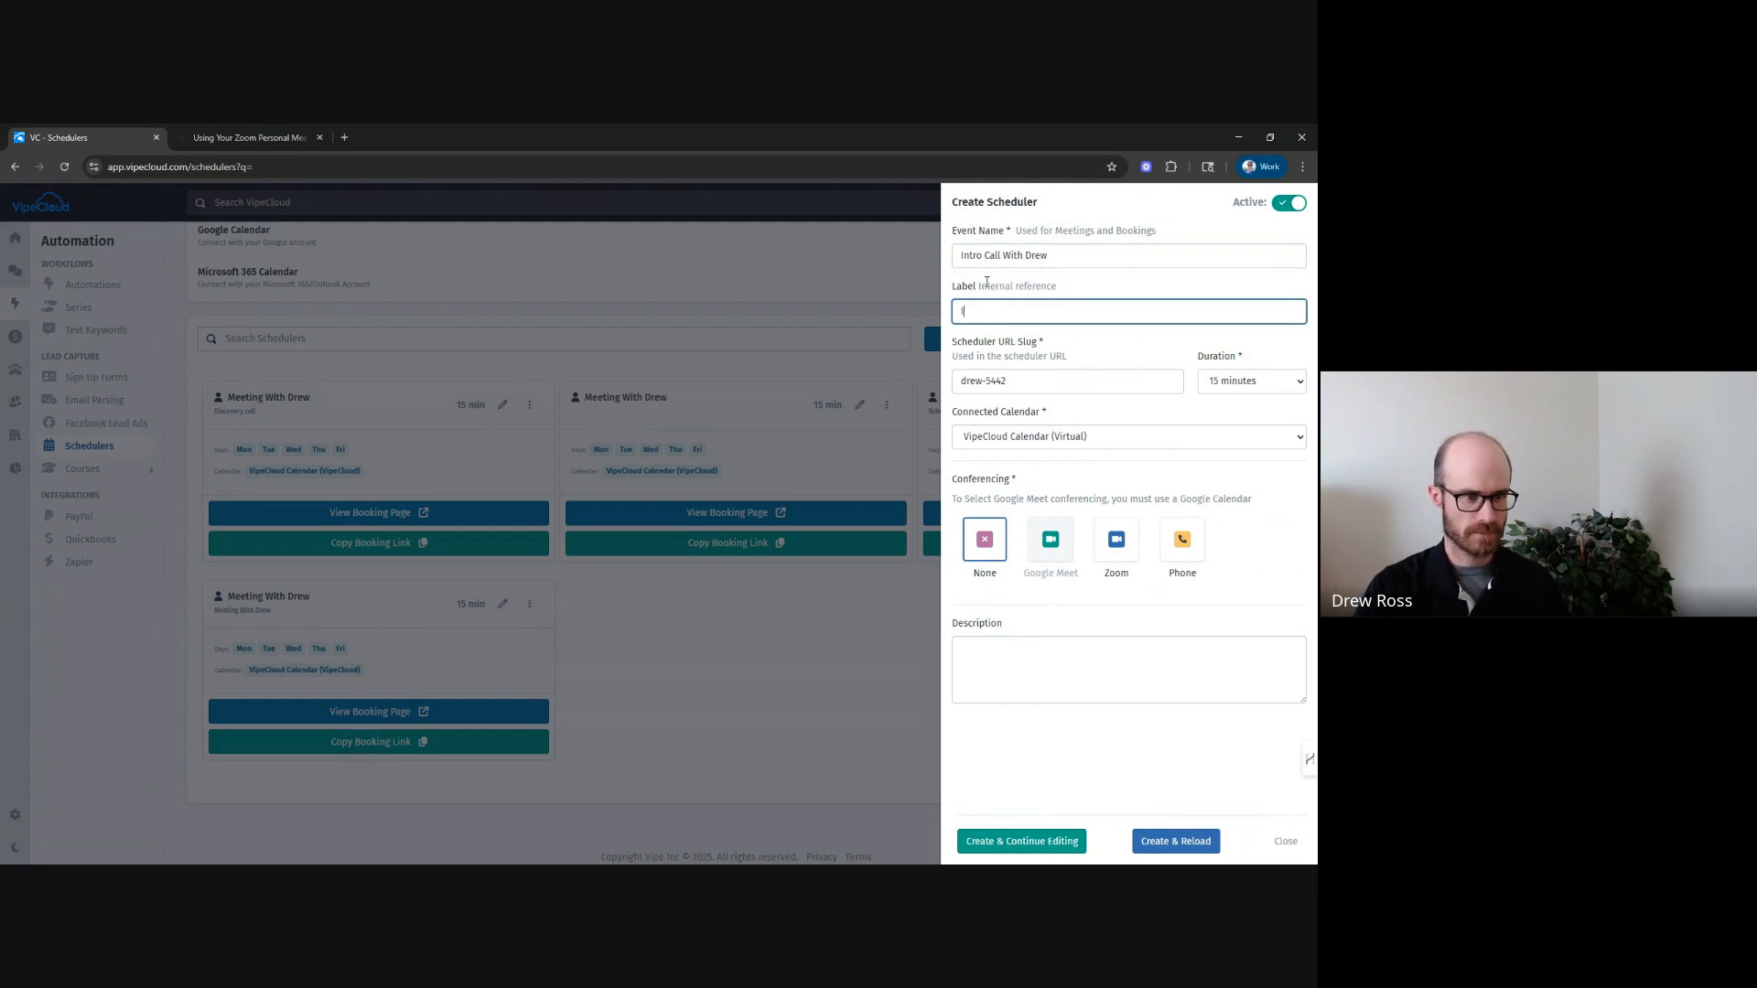
pyautogui.write('ntro sequence scheduler CTA')
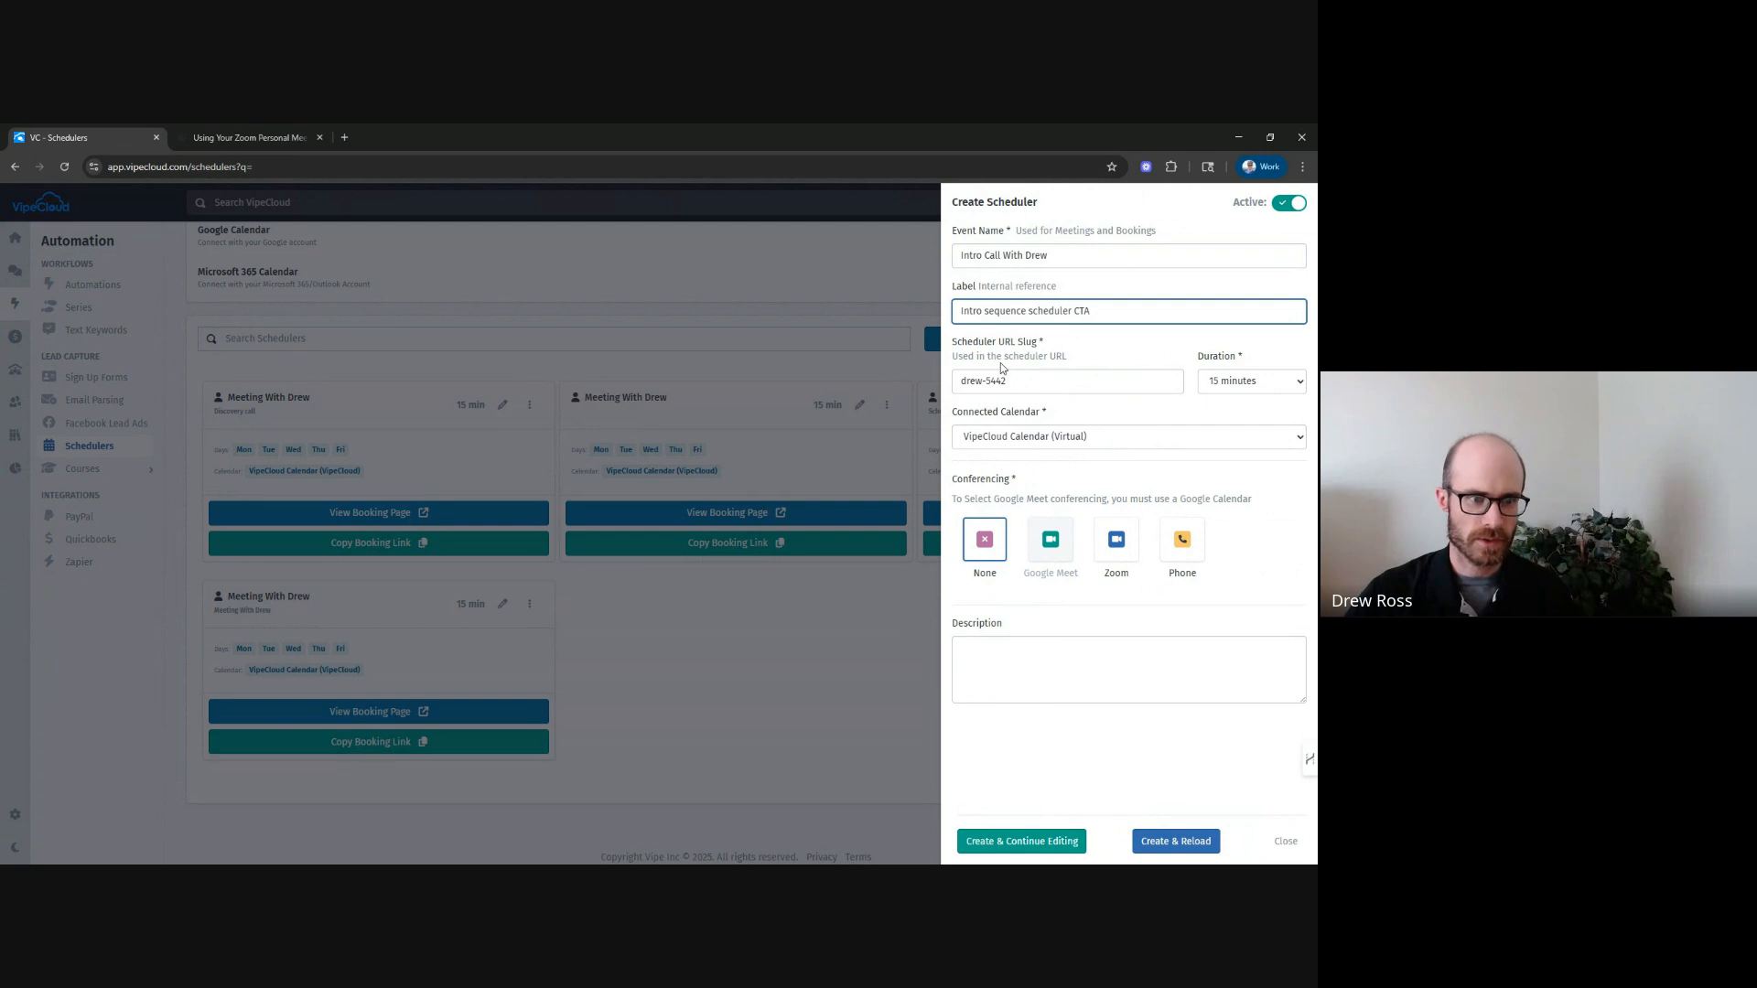
# Replace the number at the end of the scheduler URL slug with intro-call-example.
pyautogui.click(964, 380)
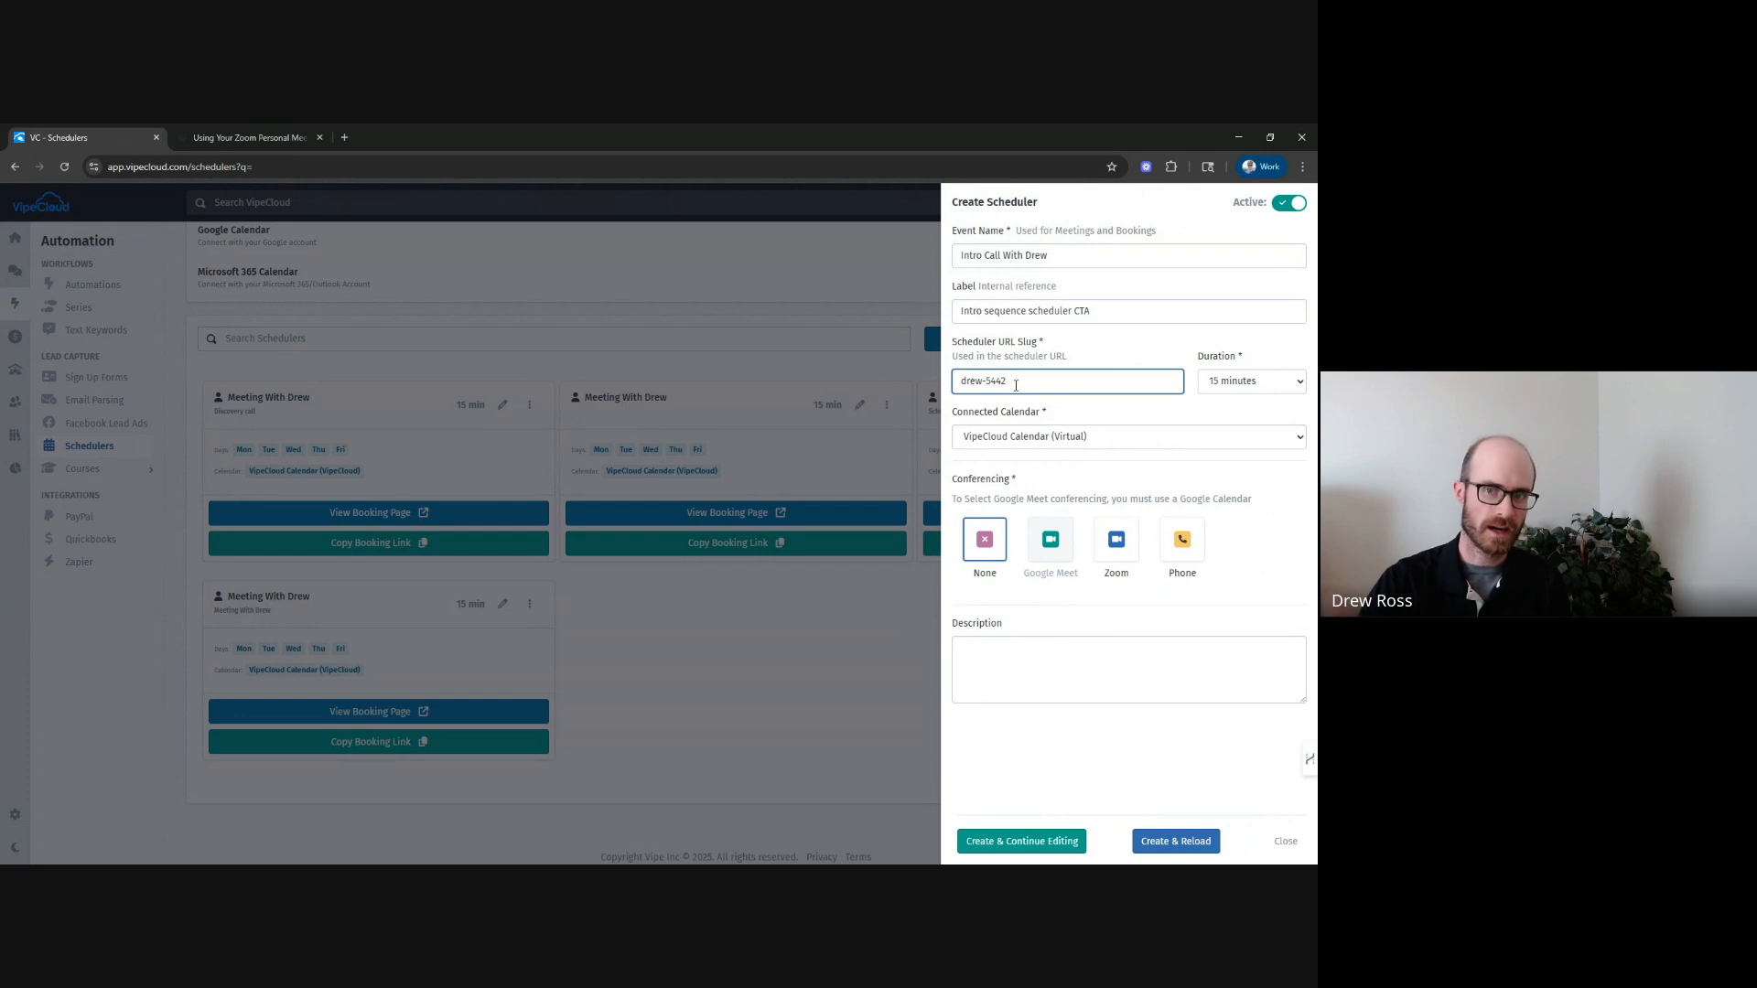
pyautogui.hotkey('shift', 'Left')
pyautogui.hotkey('shift', 'Left')
pyautogui.hotkey('shift', 'Left')
pyautogui.hotkey('shift', 'Left')
pyautogui.hotkey('shift', 'Left')
pyautogui.hotkey('shift', 'Left')
pyautogui.hotkey('shift', 'Left')
pyautogui.hotkey('shift', 'Left')
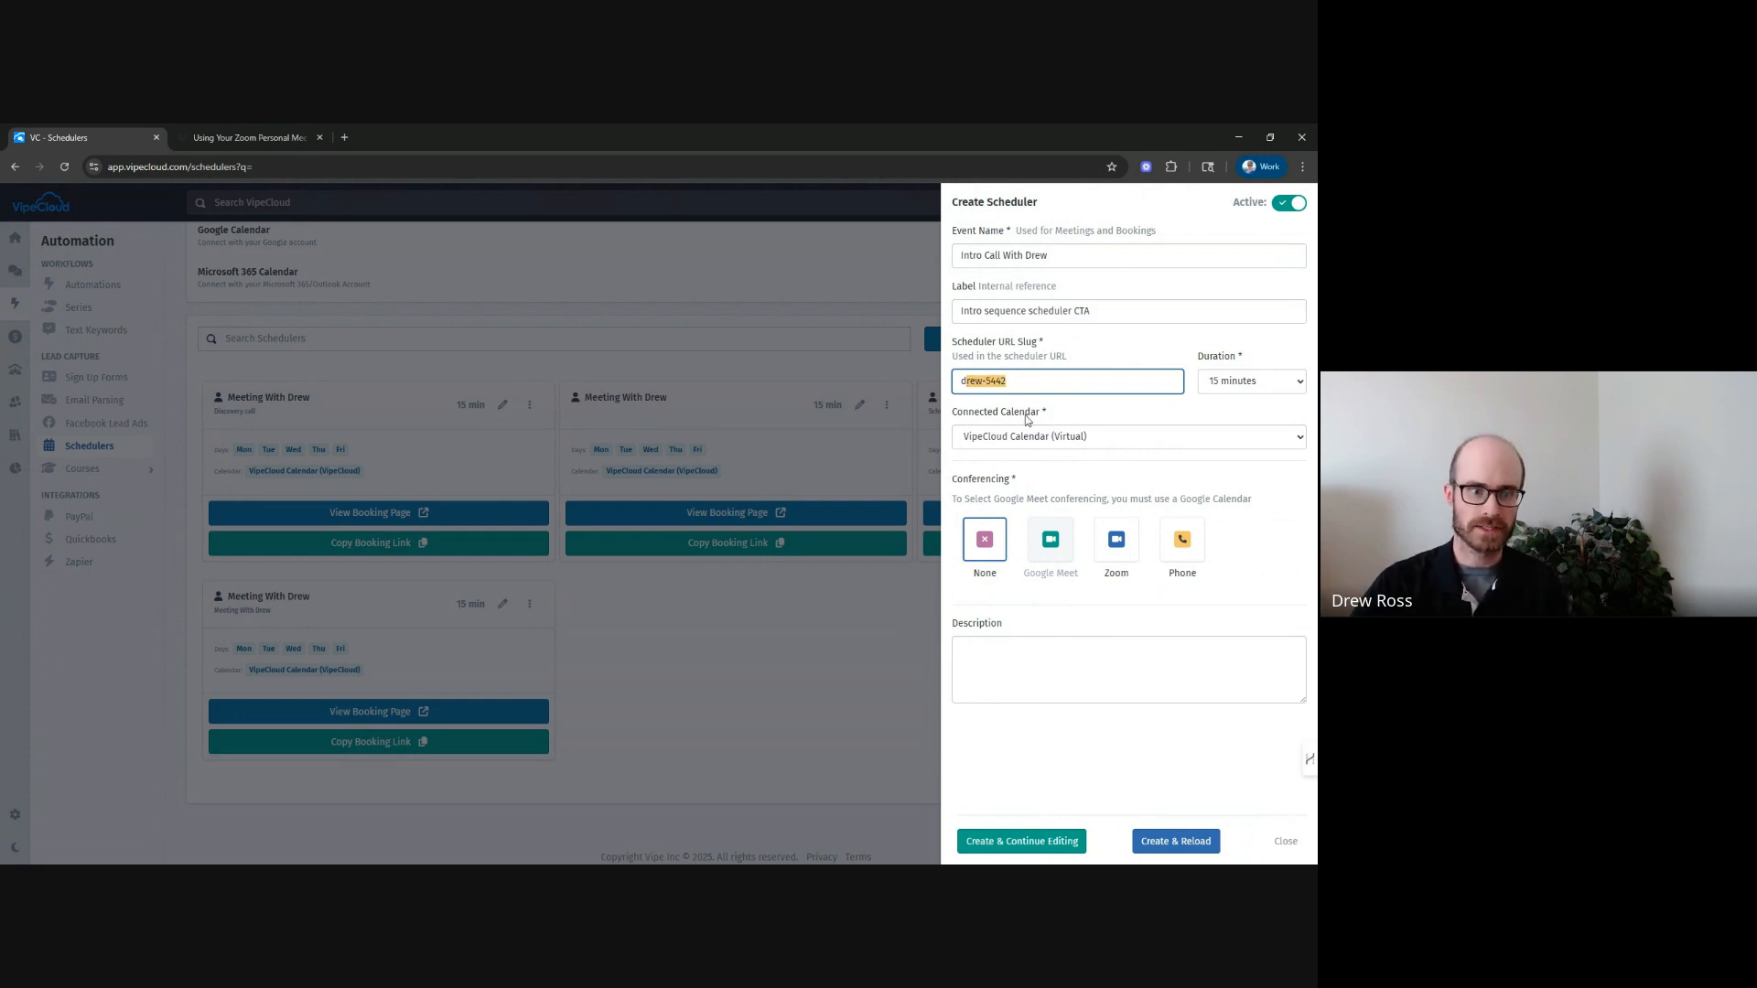
pyautogui.click(1023, 384)
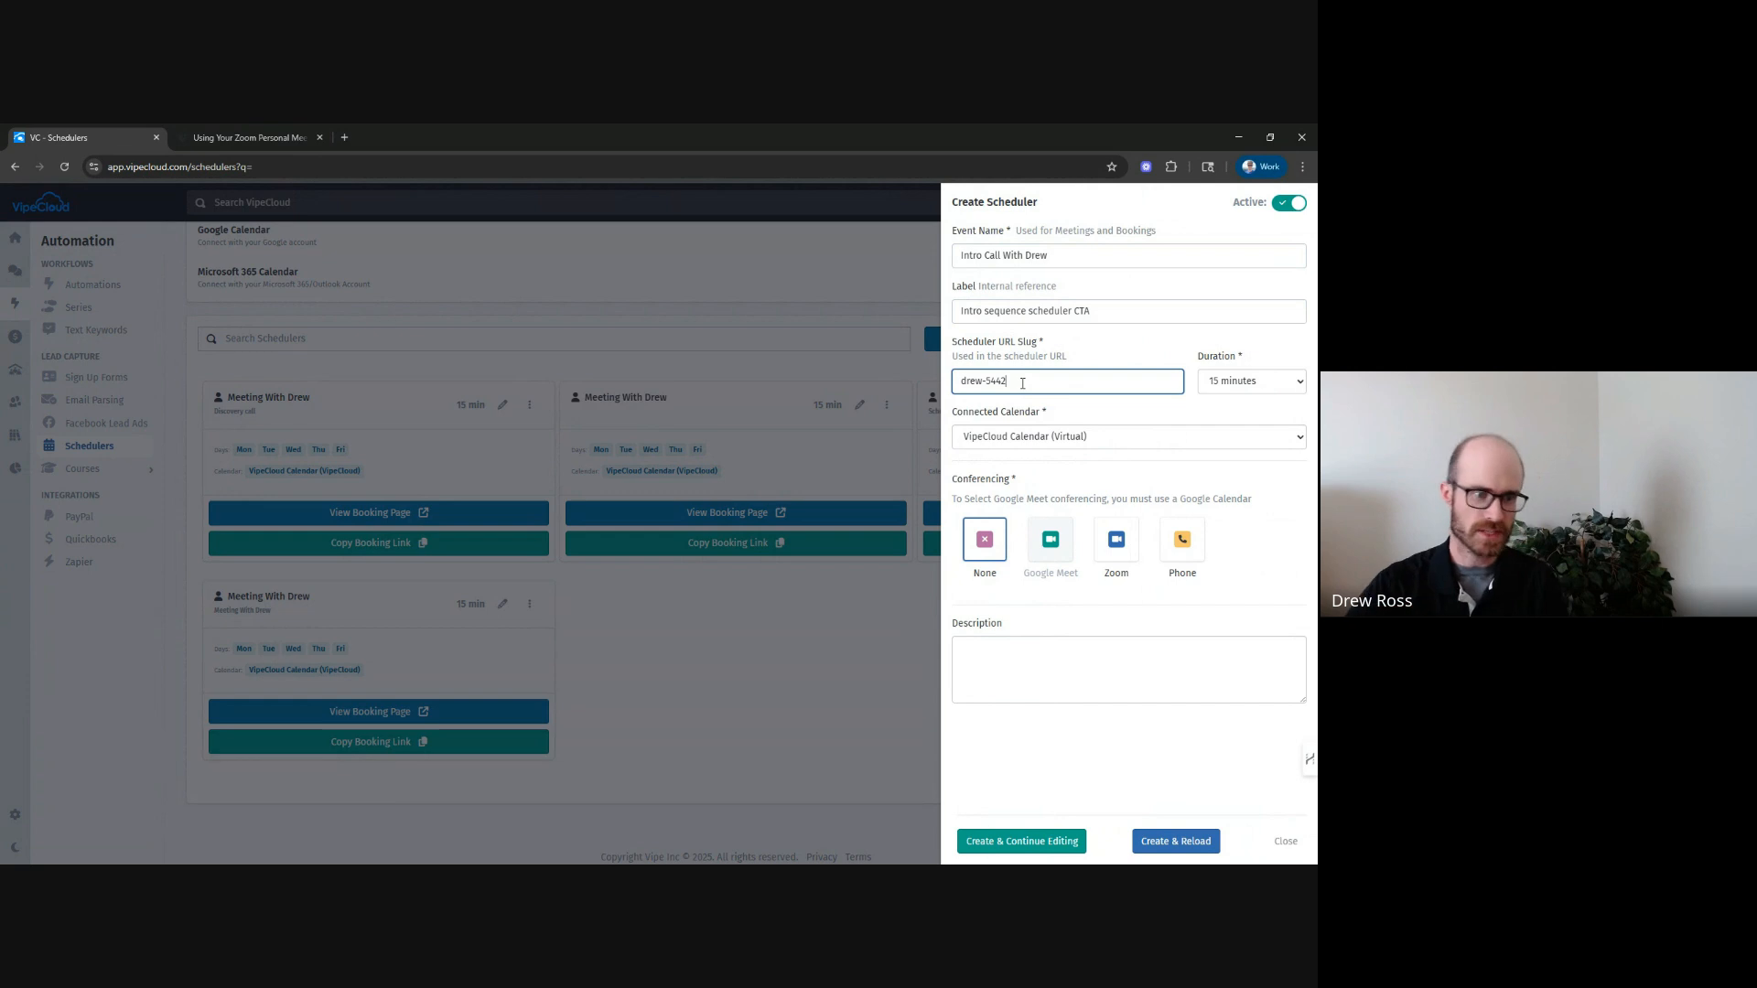
pyautogui.hotkey('shift', 'Left')
pyautogui.hotkey('shift', 'Left')
pyautogui.hotkey('shift', 'Left')
pyautogui.hotkey('shift', 'Left')
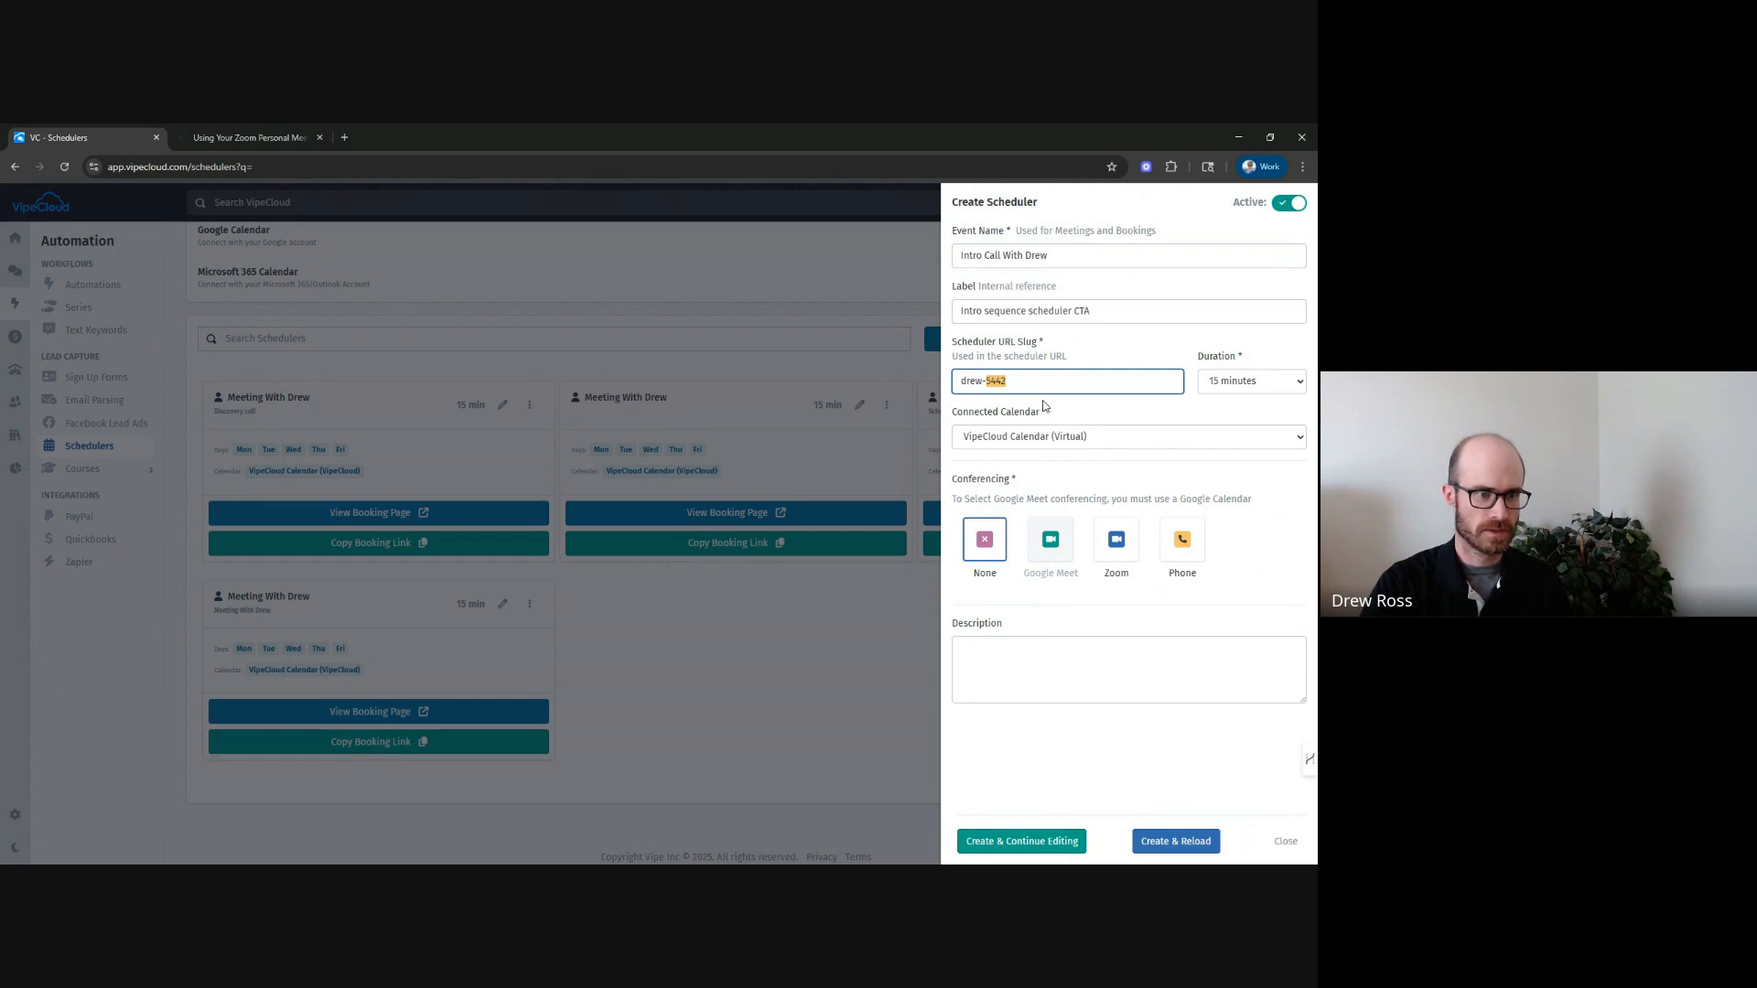
pyautogui.write('intro-ca')
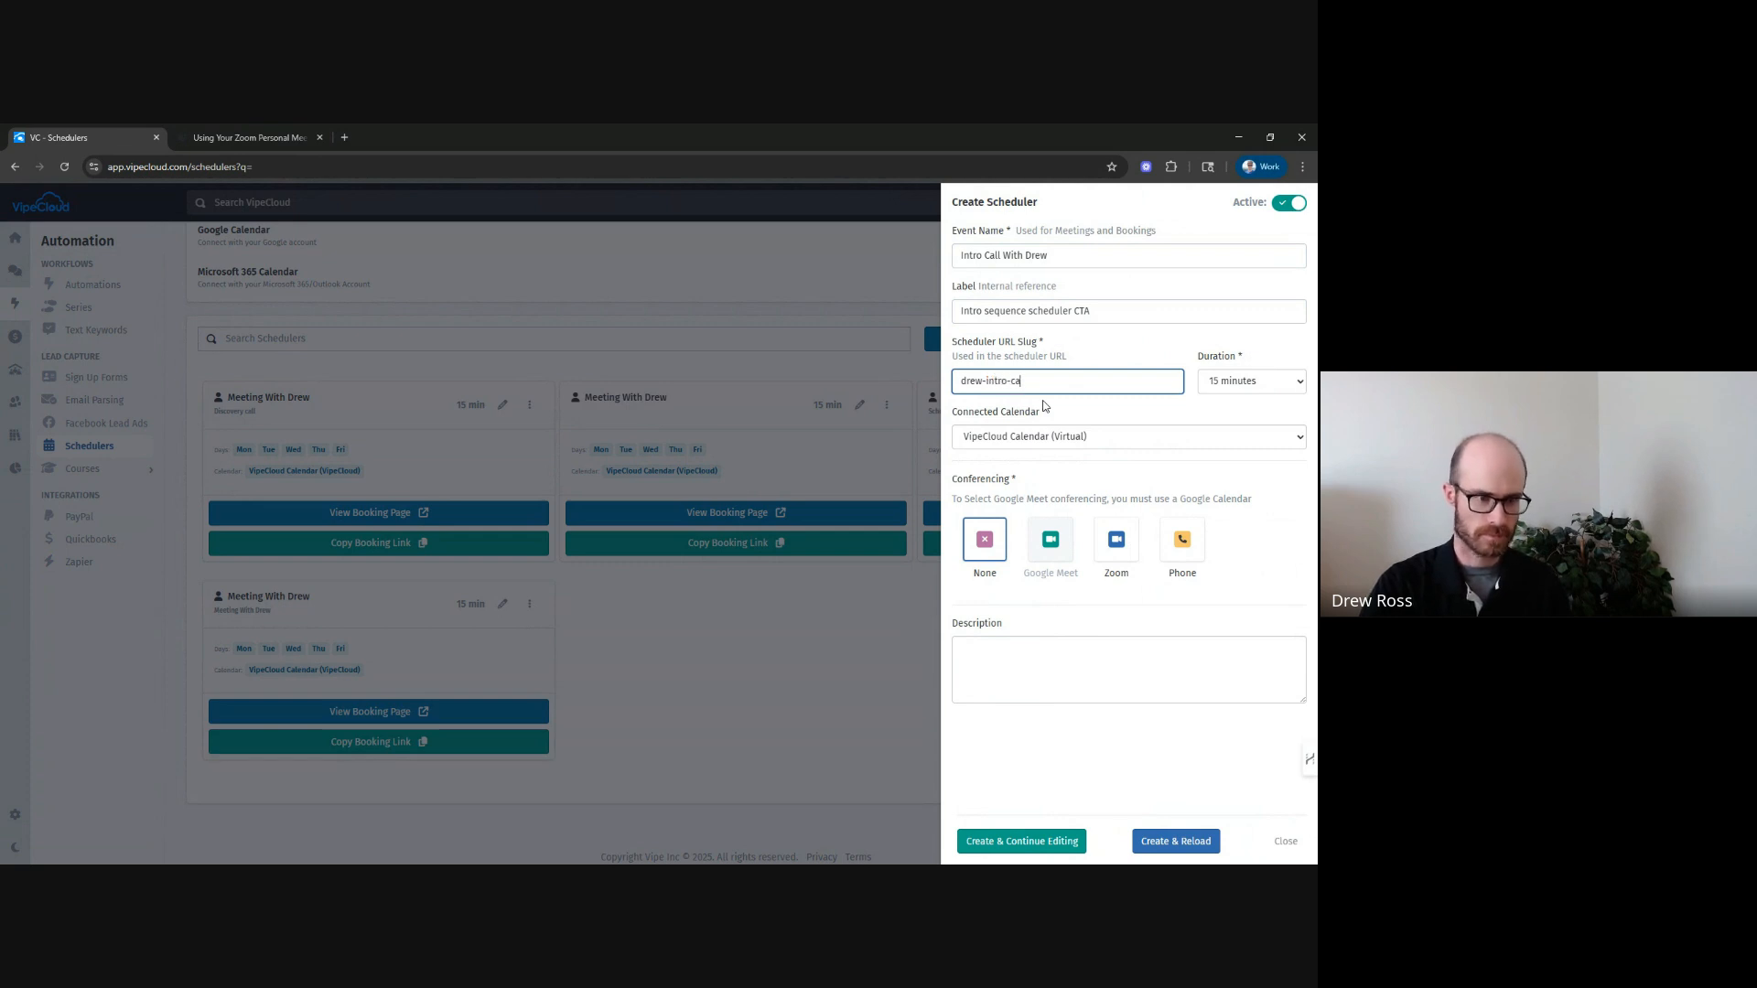
pyautogui.write('ll-exampoe')
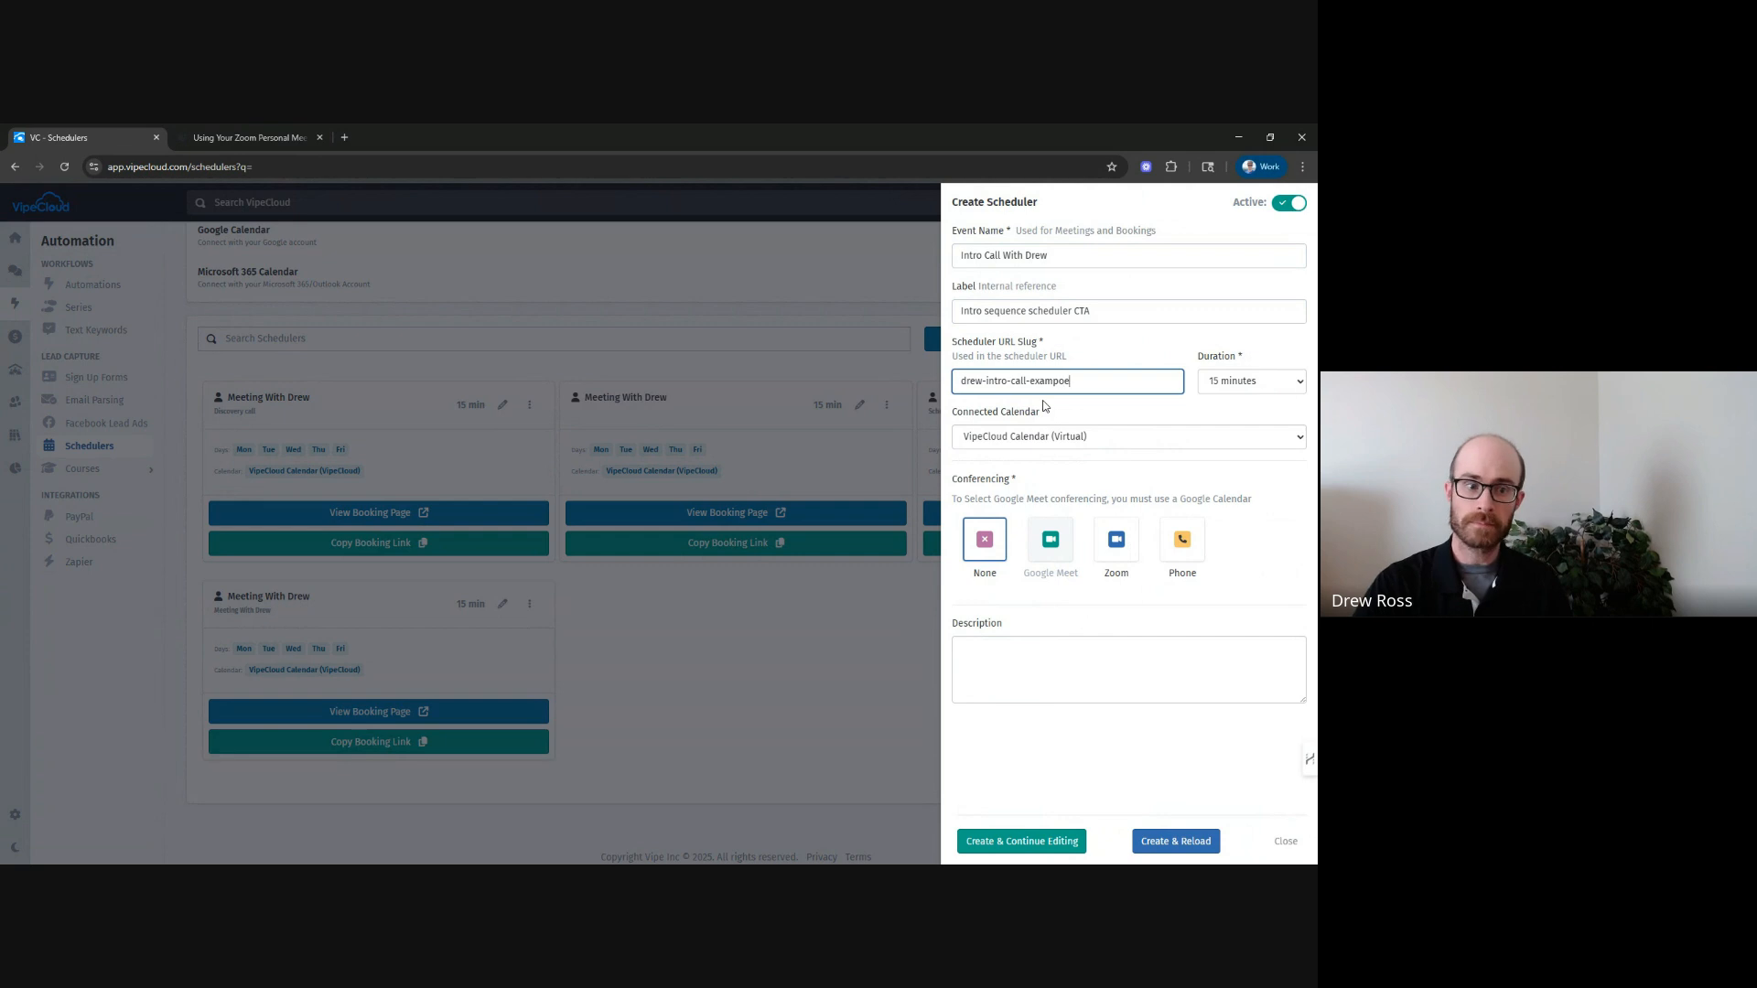
pyautogui.press('BackSpace')
pyautogui.press('BackSpace')
pyautogui.write('le')
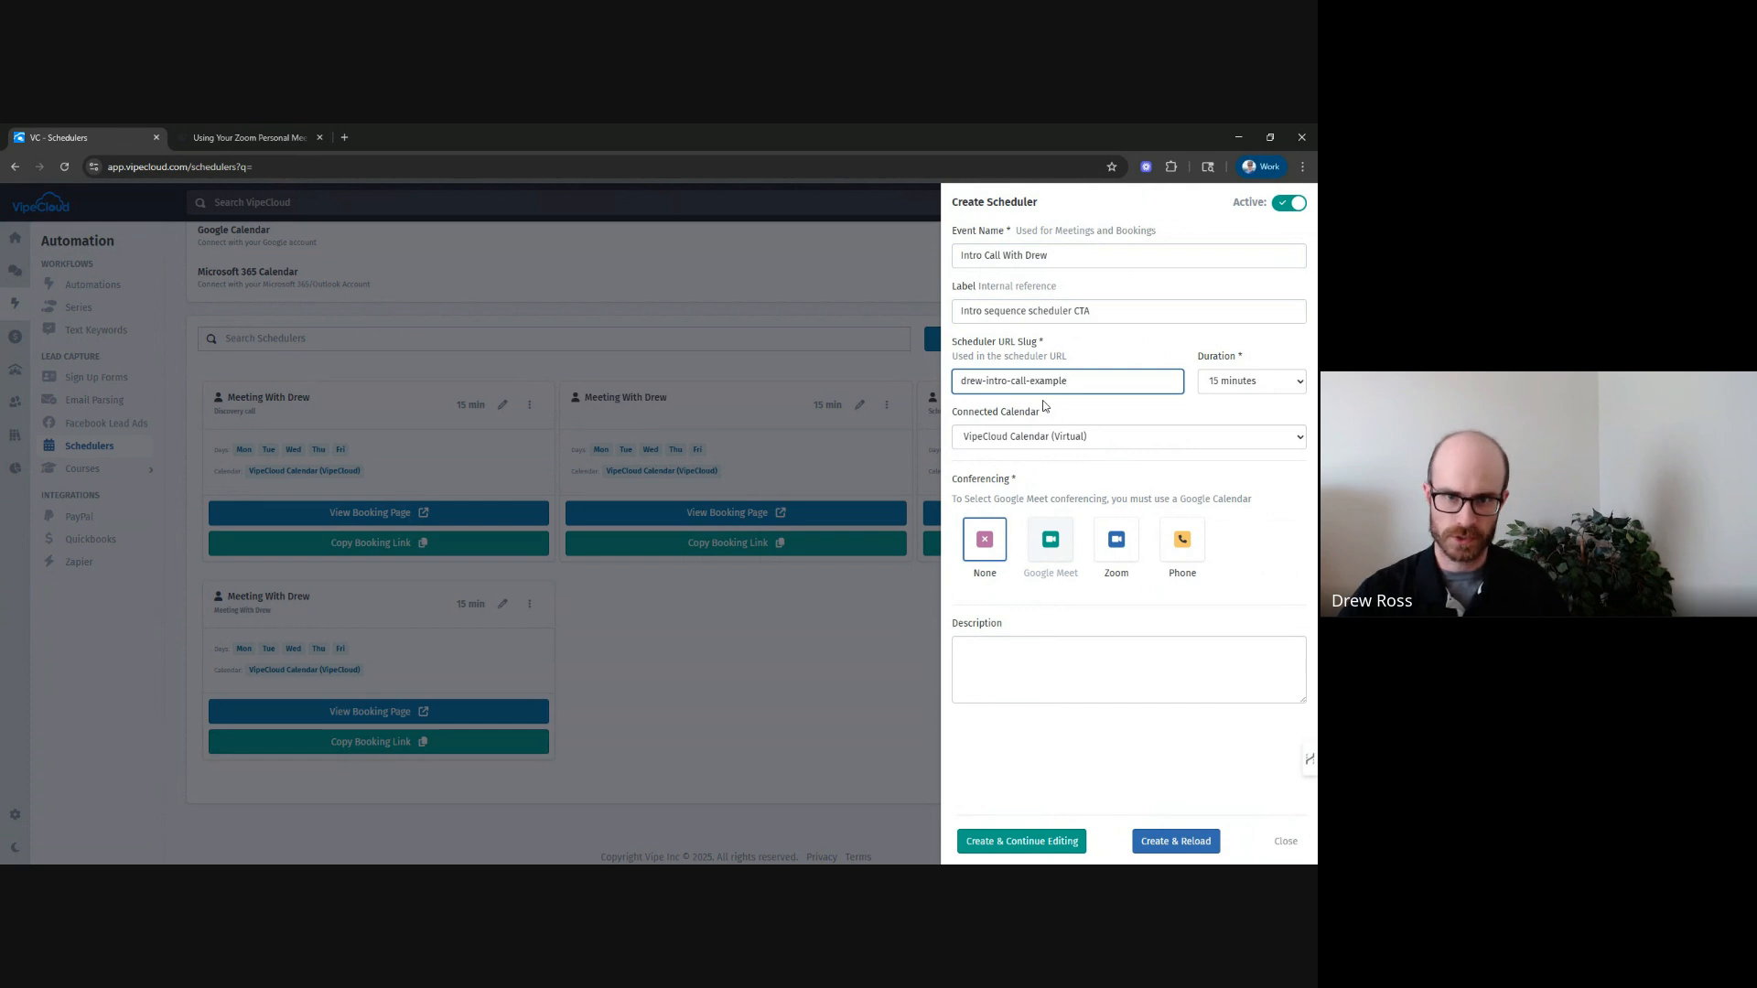
# Set the duration to 30 minutes and keep VipeCloud Calendar (Virtual) as the connected calendar.
pyautogui.click(1216, 385)
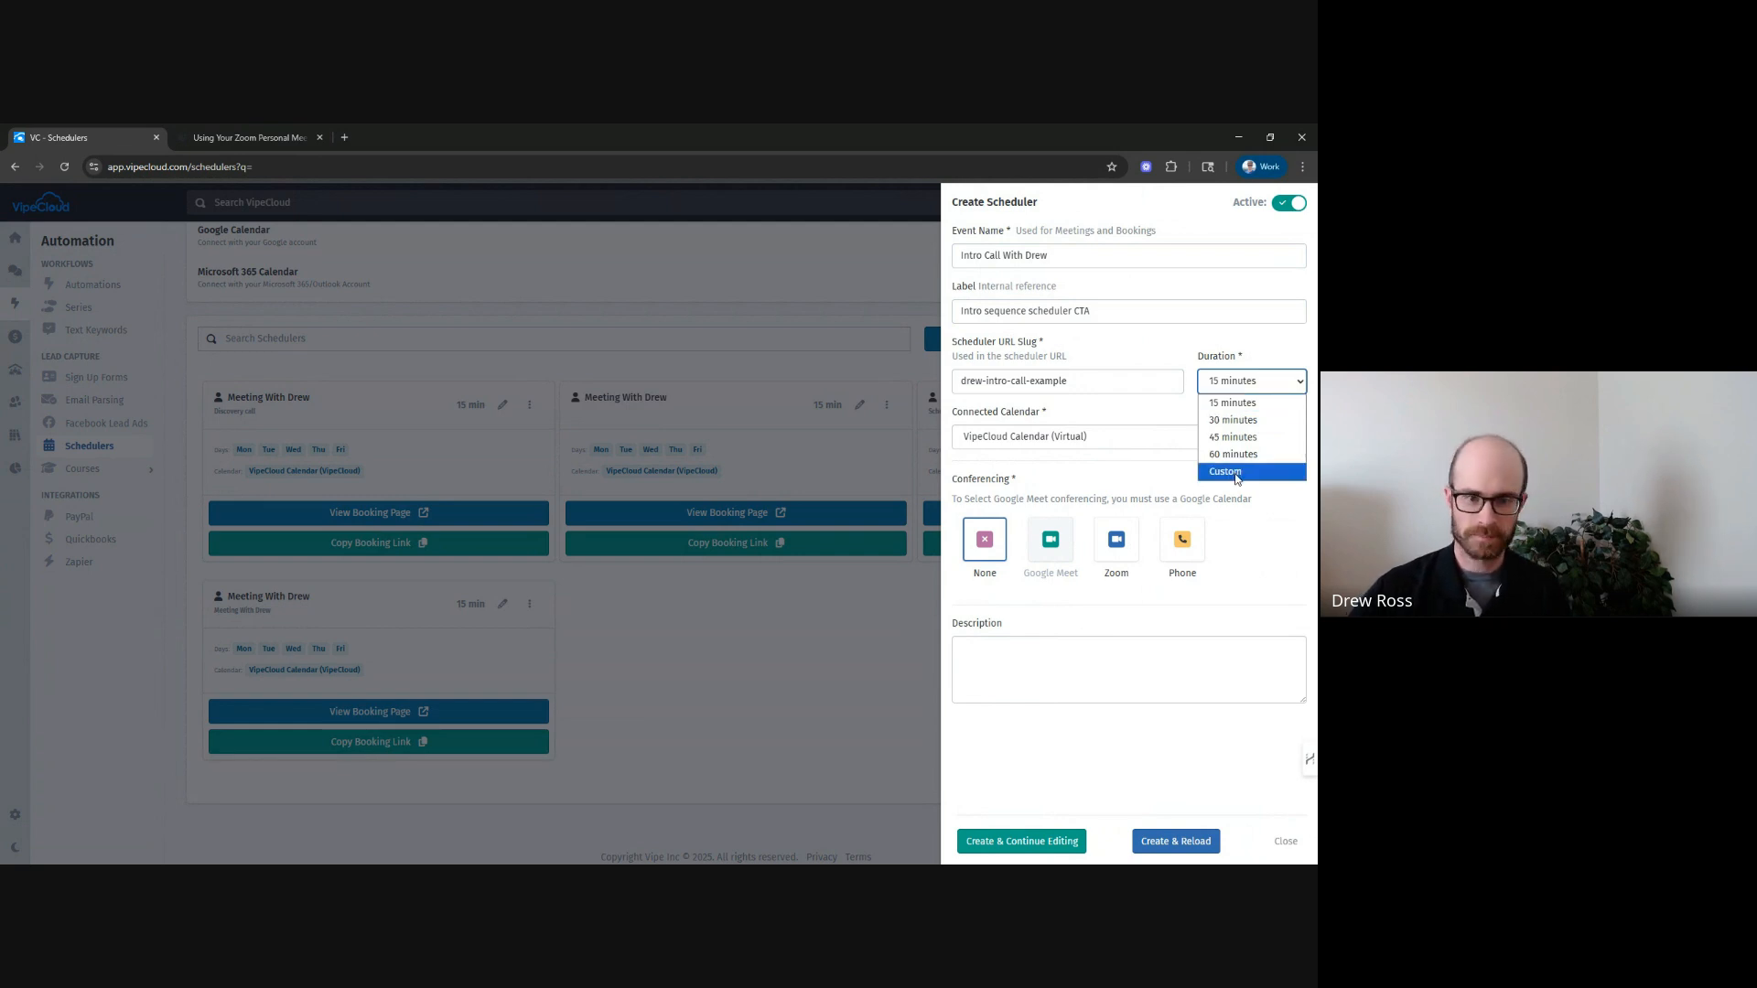
pyautogui.click(1257, 421)
pyautogui.click(1140, 402)
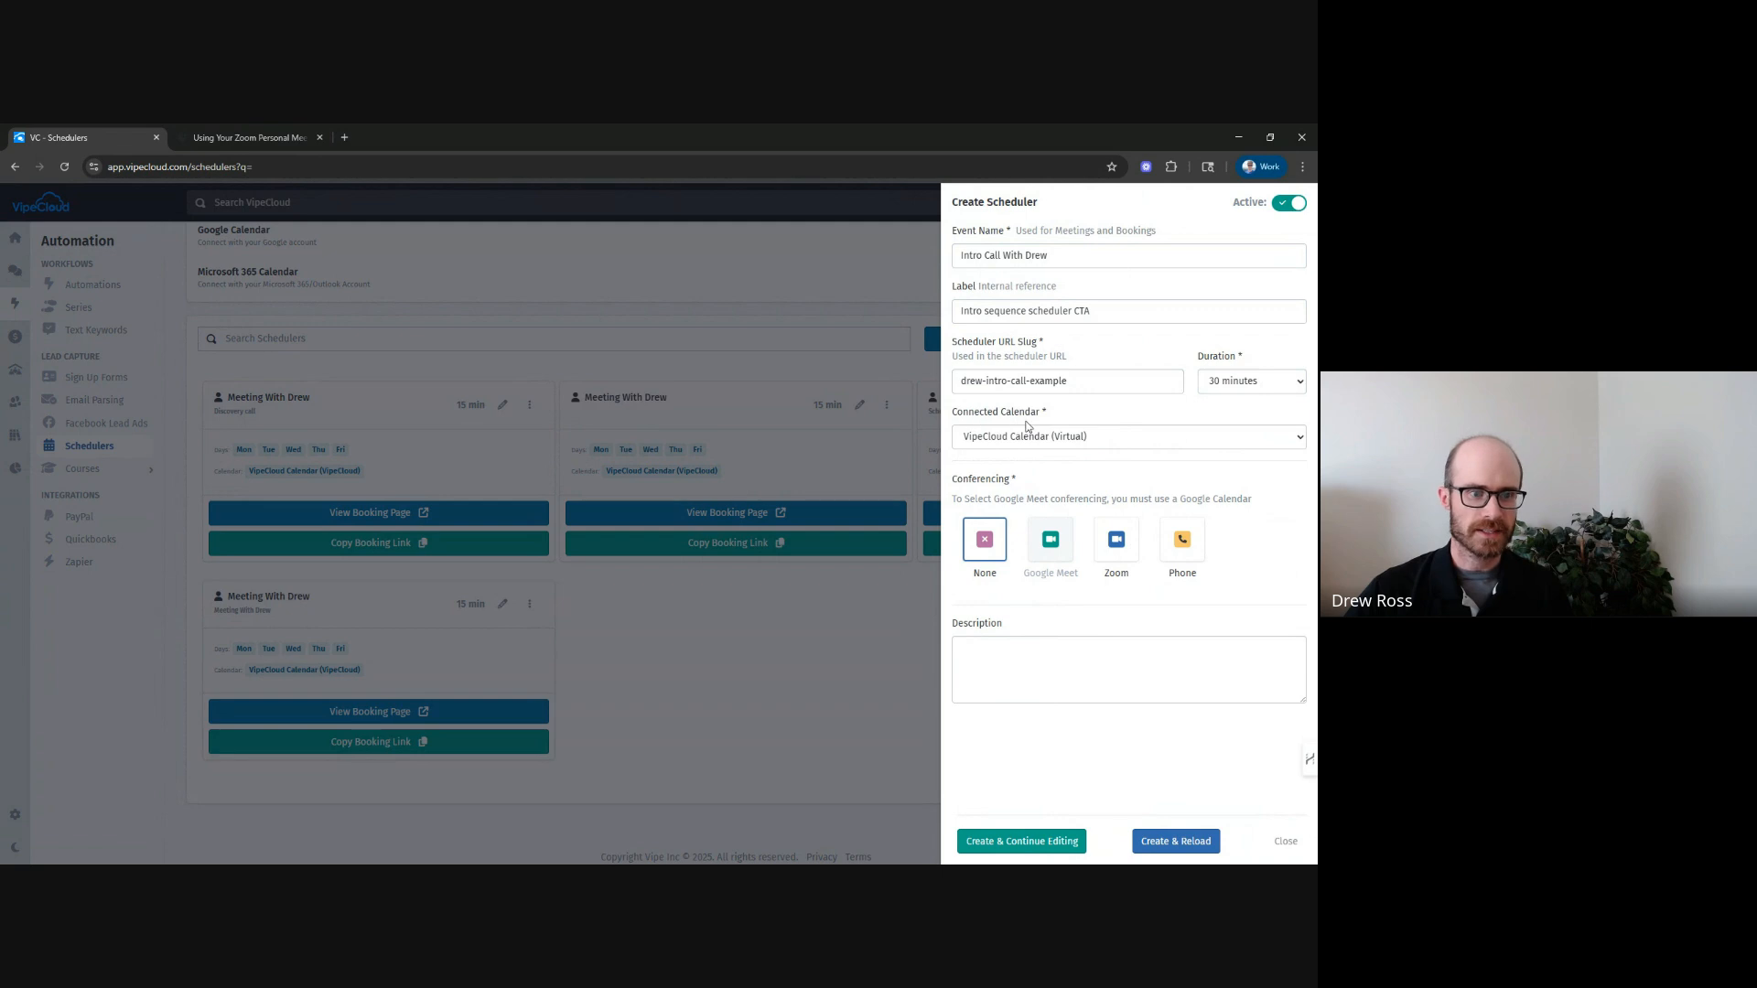
pyautogui.click(1079, 445)
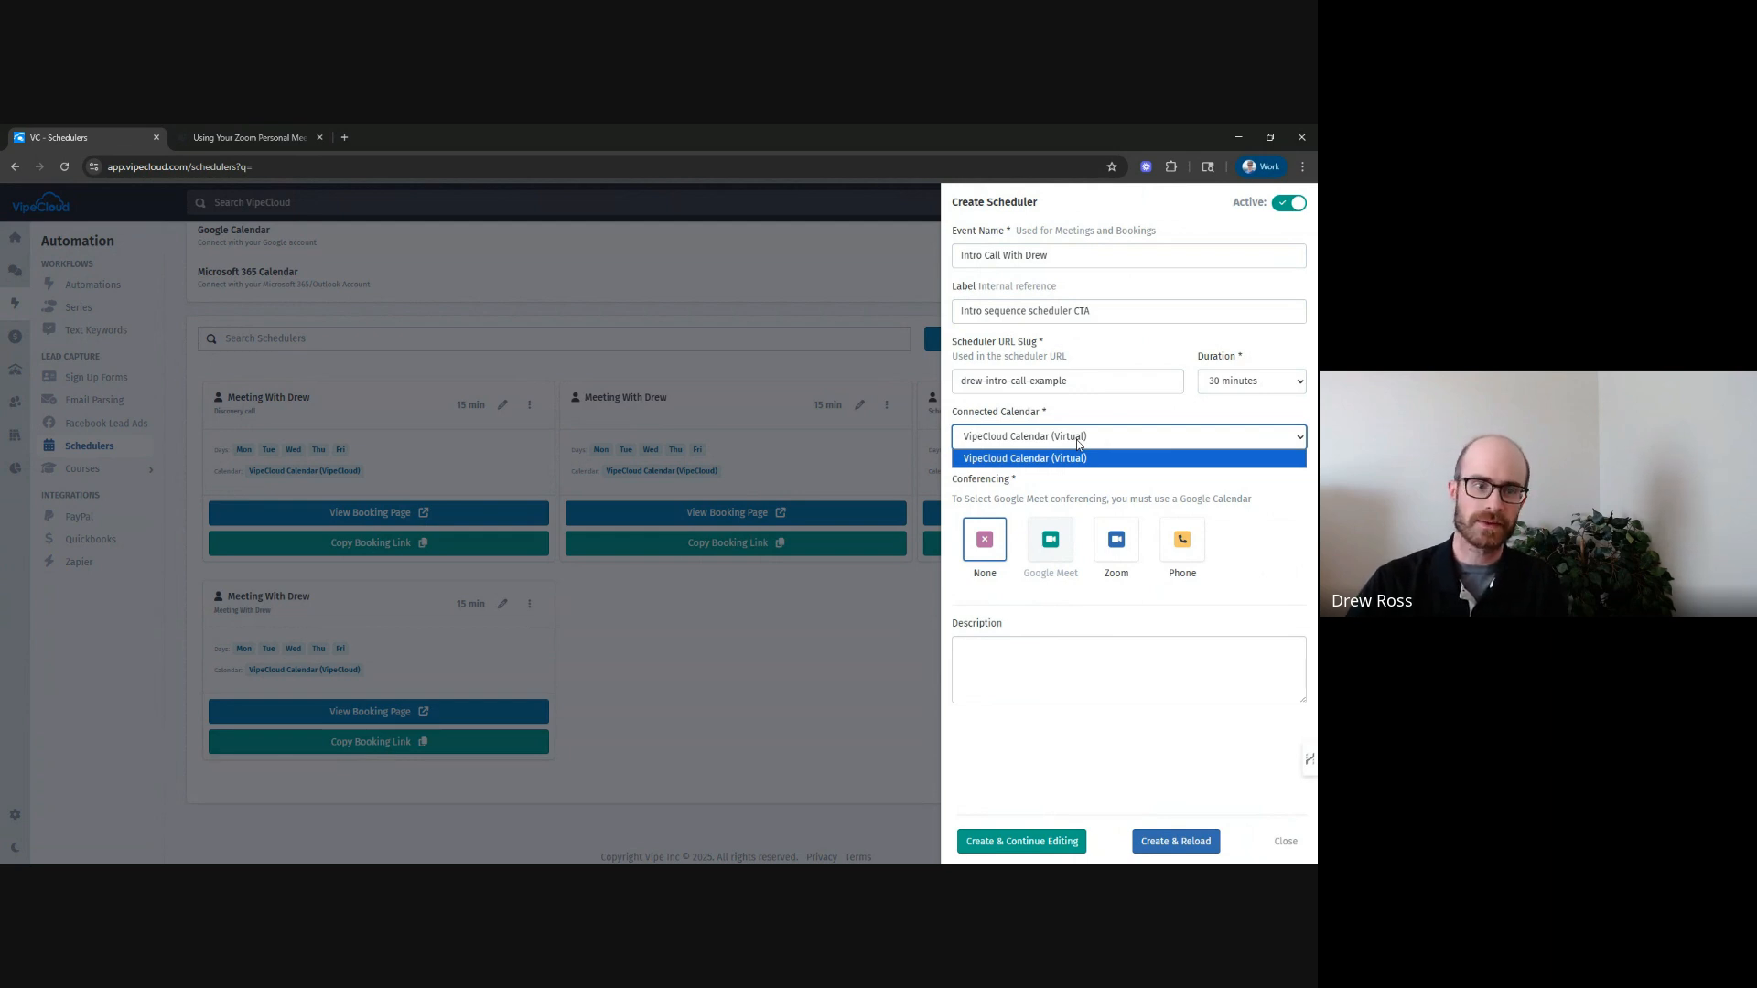
pyautogui.click(1044, 459)
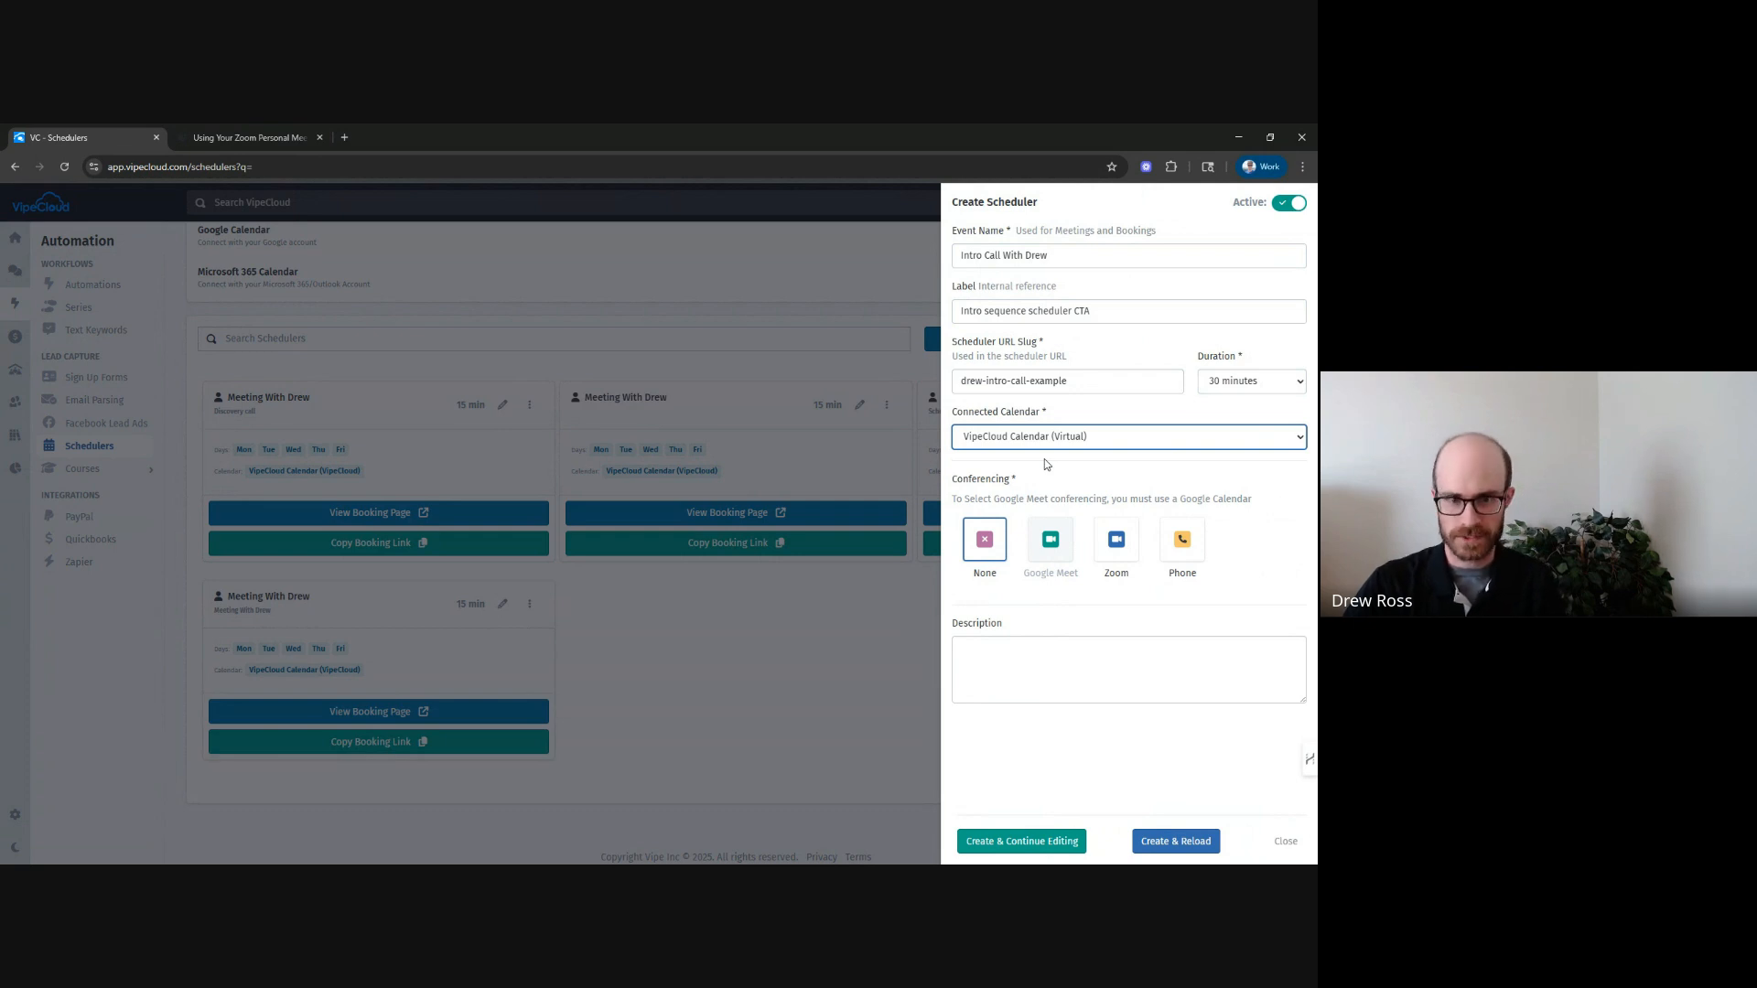
pyautogui.click(1058, 439)
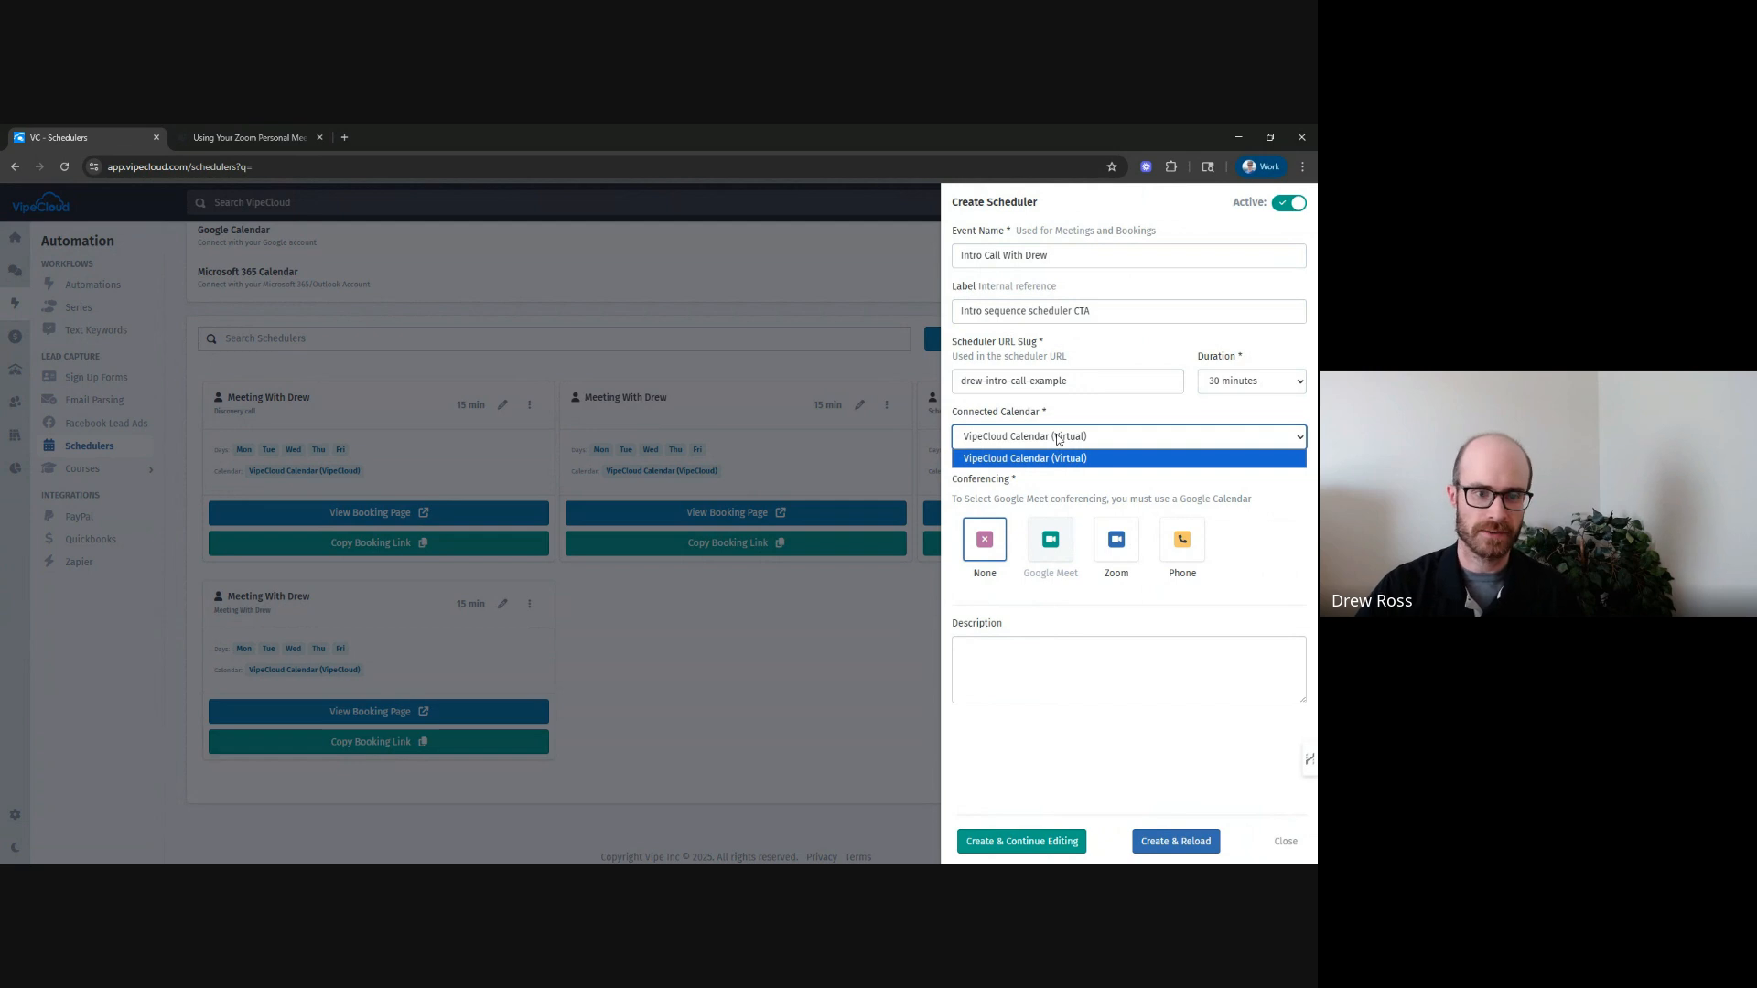
pyautogui.click(1081, 475)
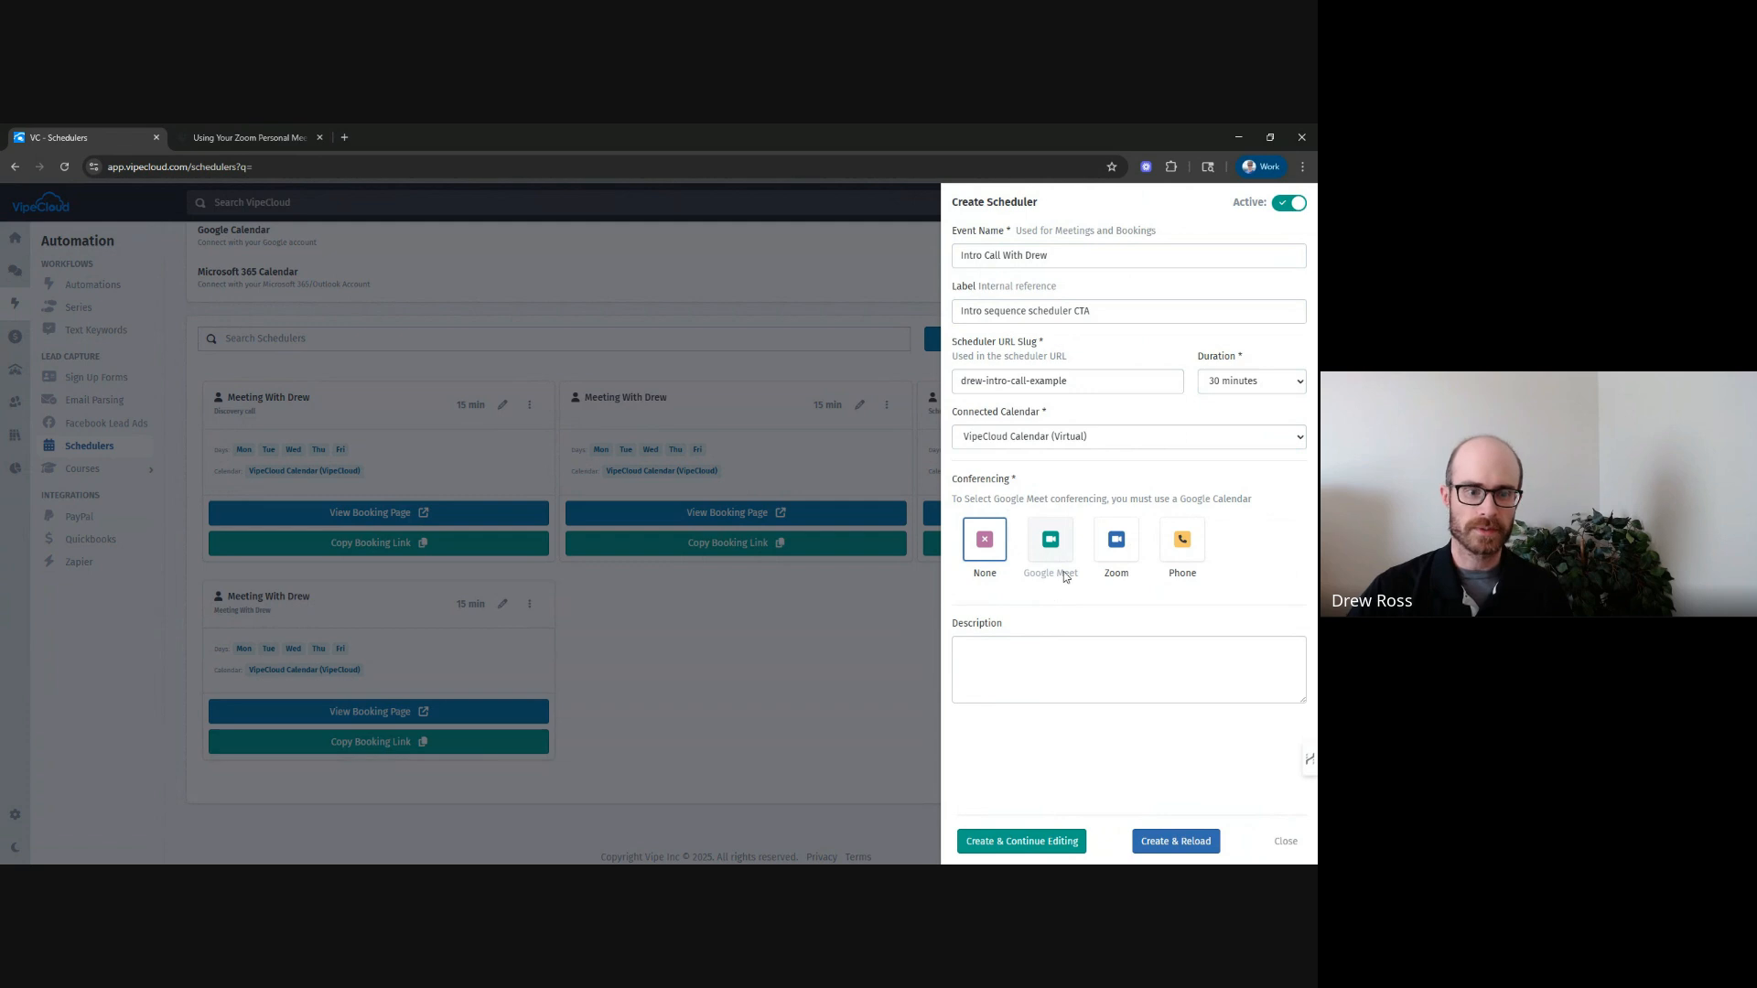
# Try the Zoom and Phone conferencing options, then reselect None.
pyautogui.click(1127, 546)
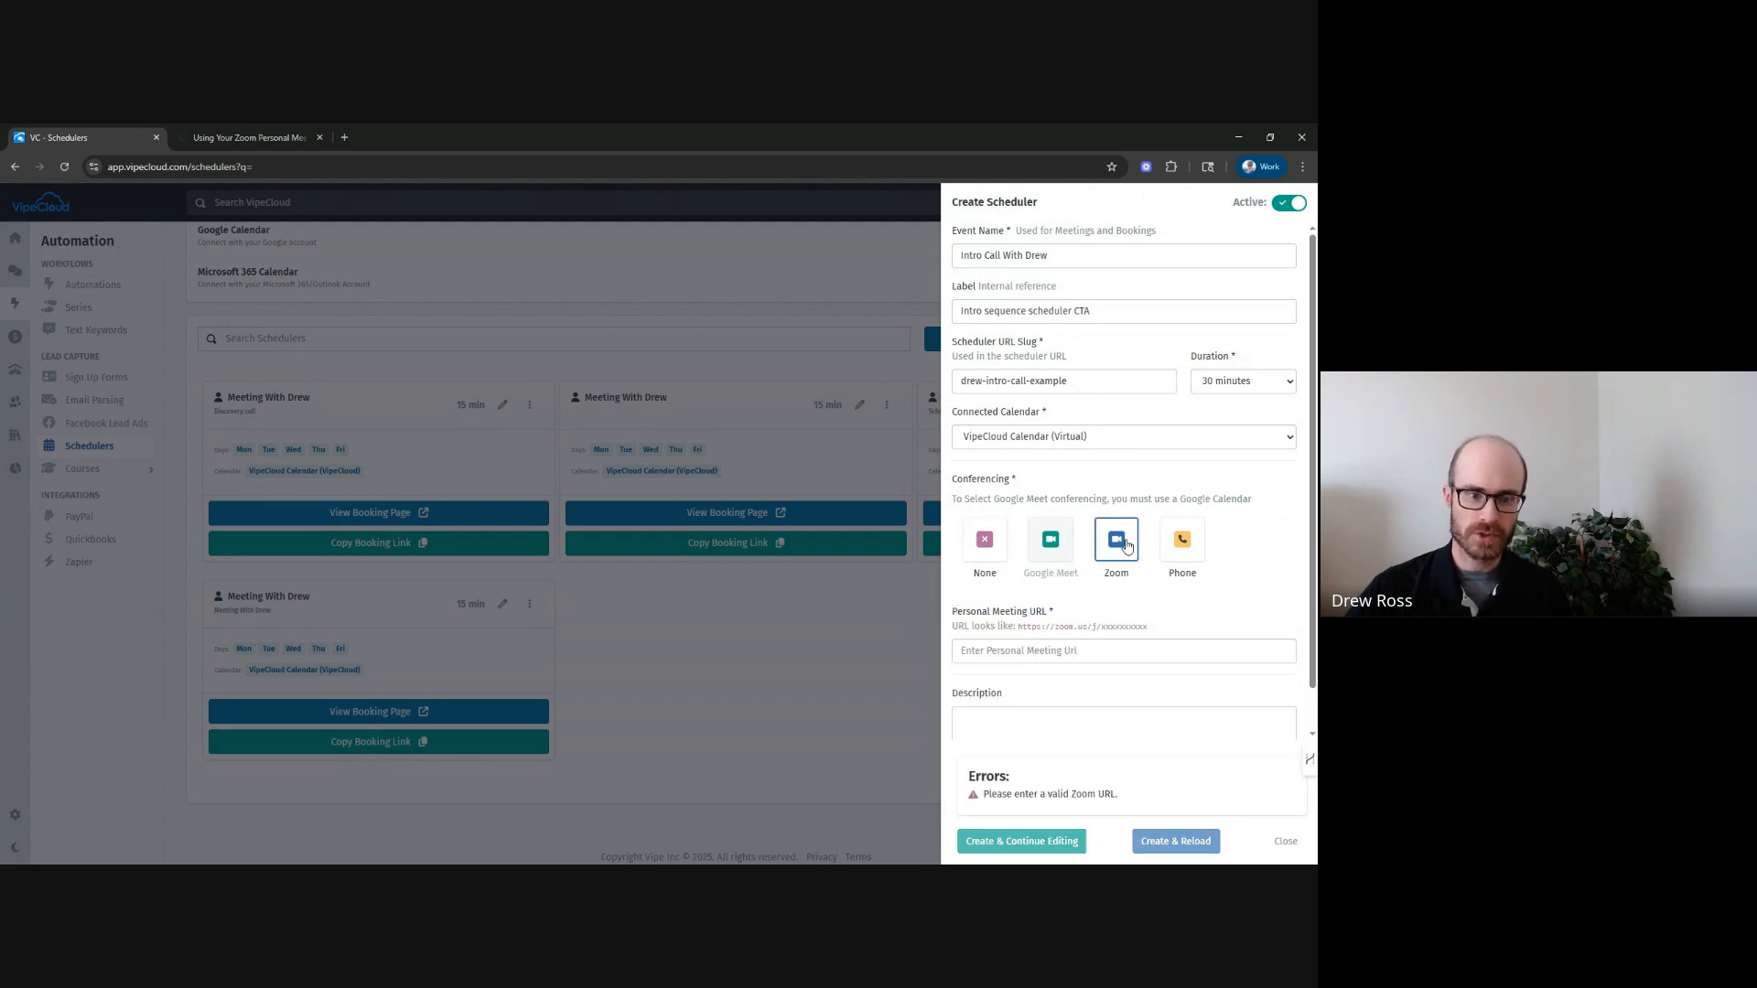
pyautogui.scroll(-1, 1007, 631)
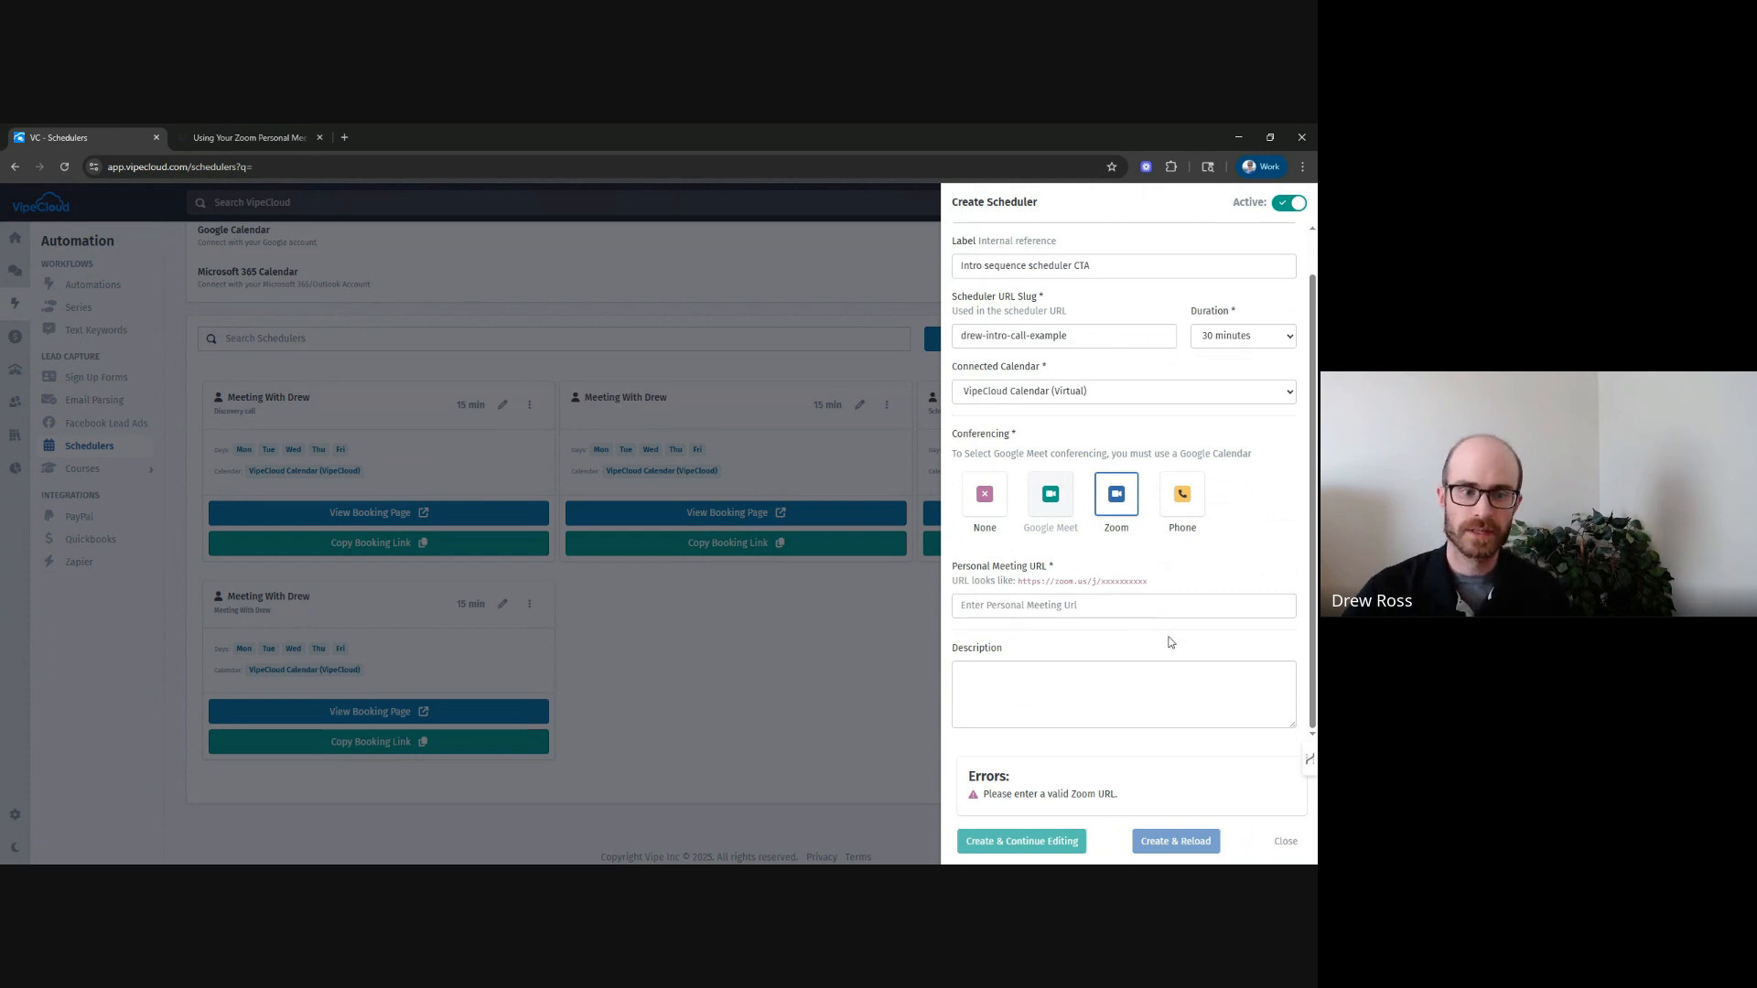
pyautogui.click(983, 614)
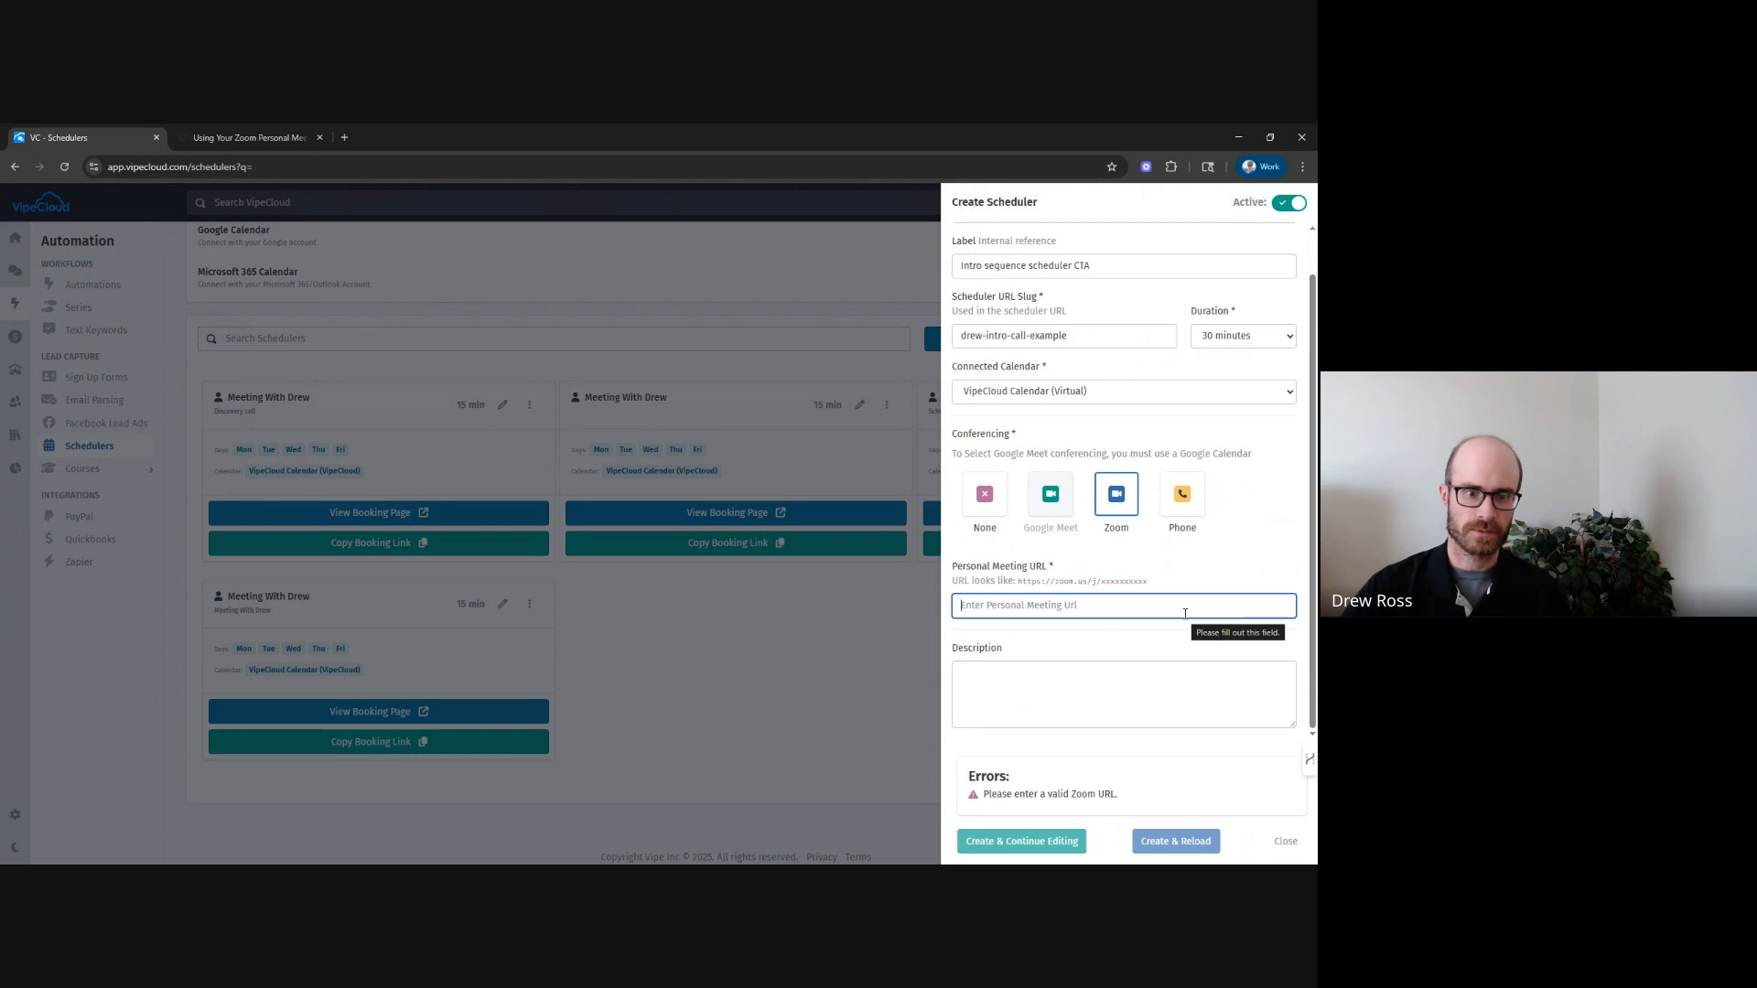
pyautogui.click(1183, 495)
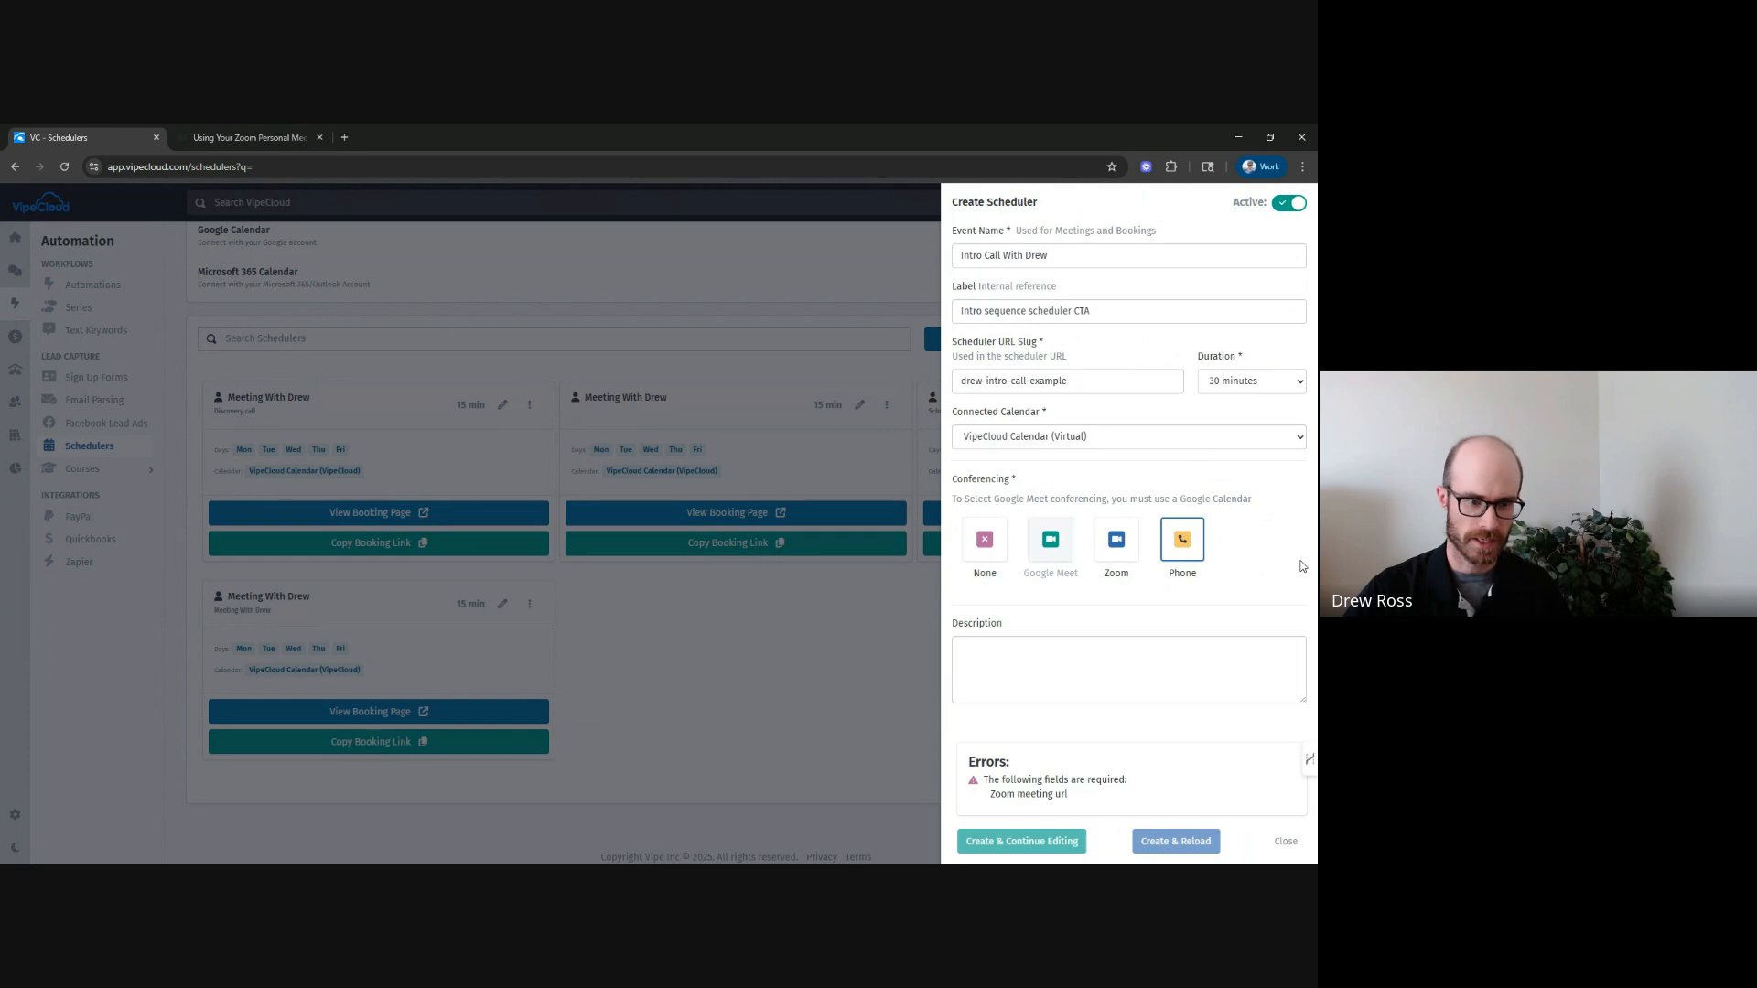
pyautogui.click(985, 549)
# Create the scheduler and continue editing it.
pyautogui.click(1071, 655)
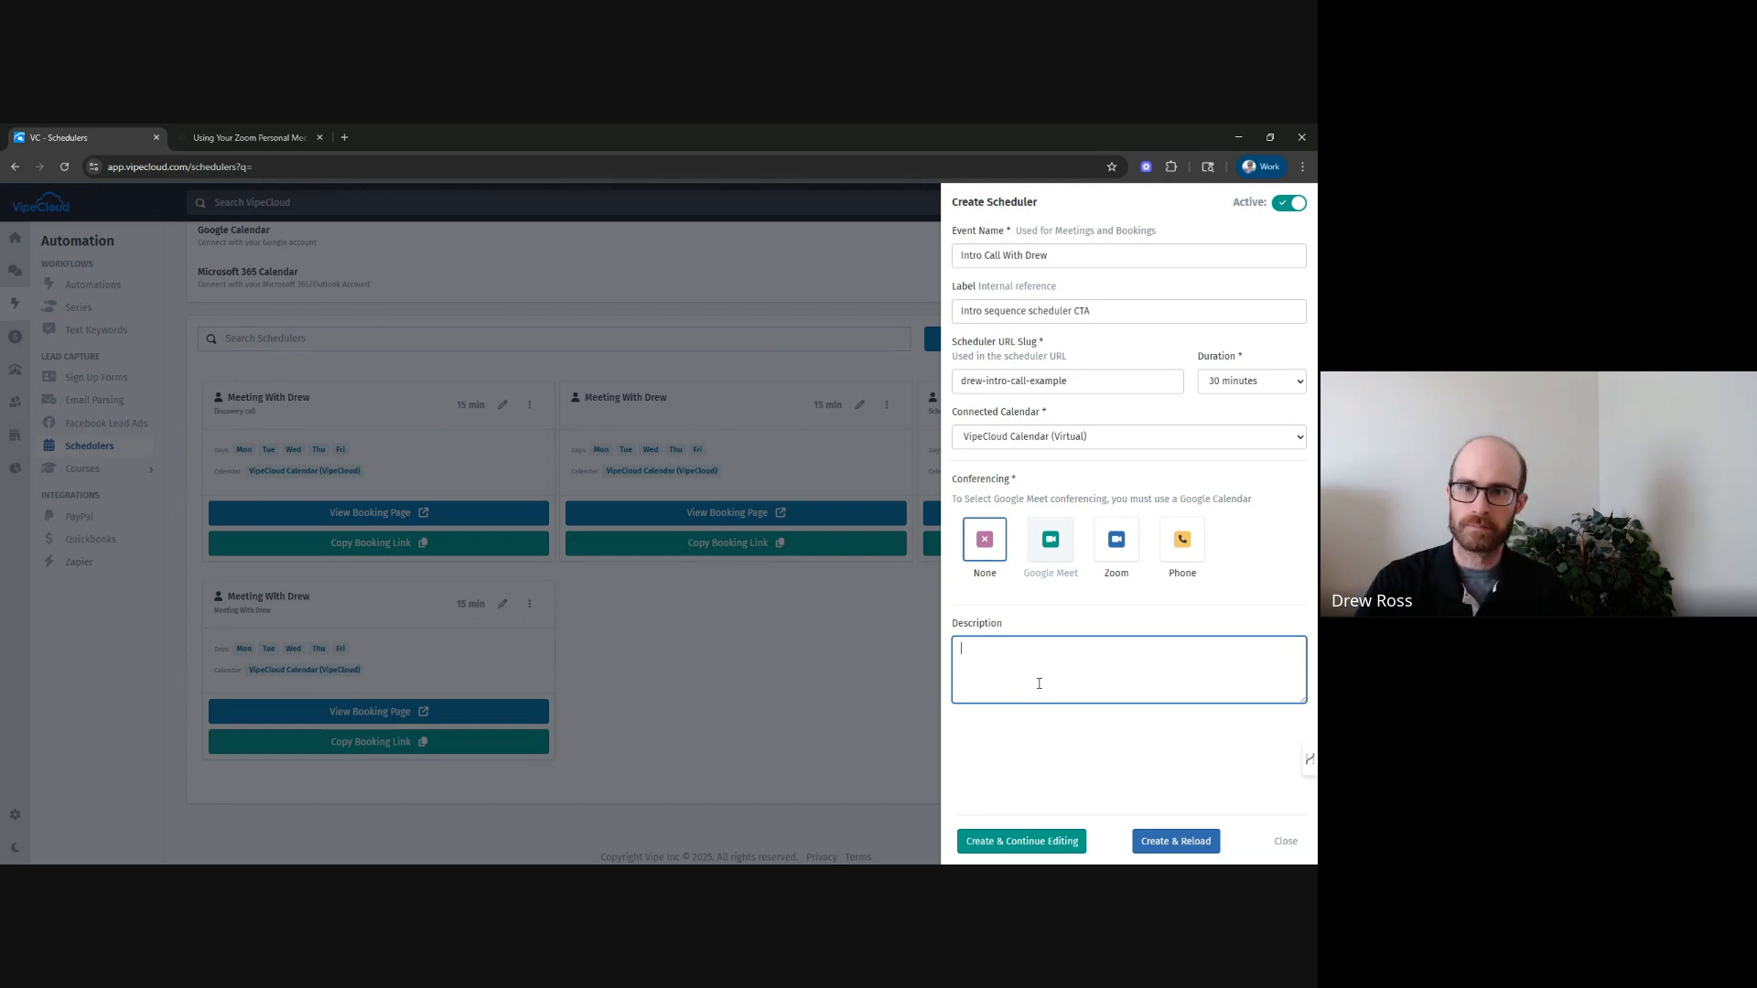
pyautogui.click(1120, 755)
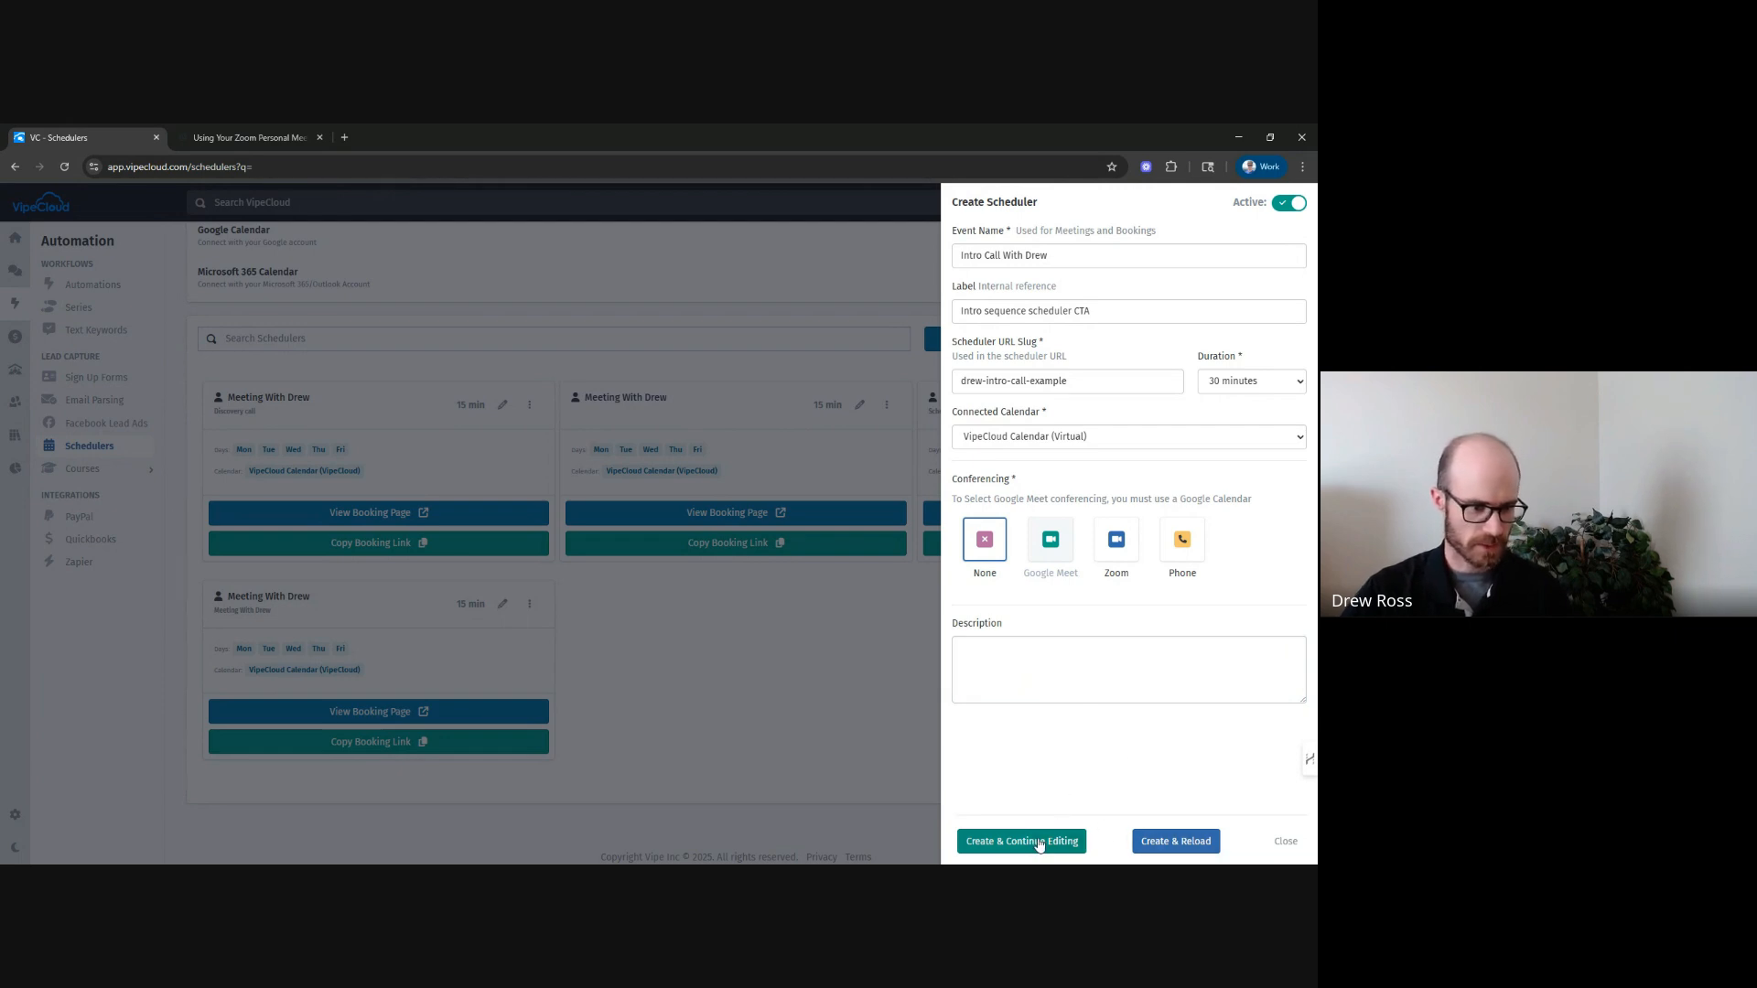
pyautogui.click(1003, 844)
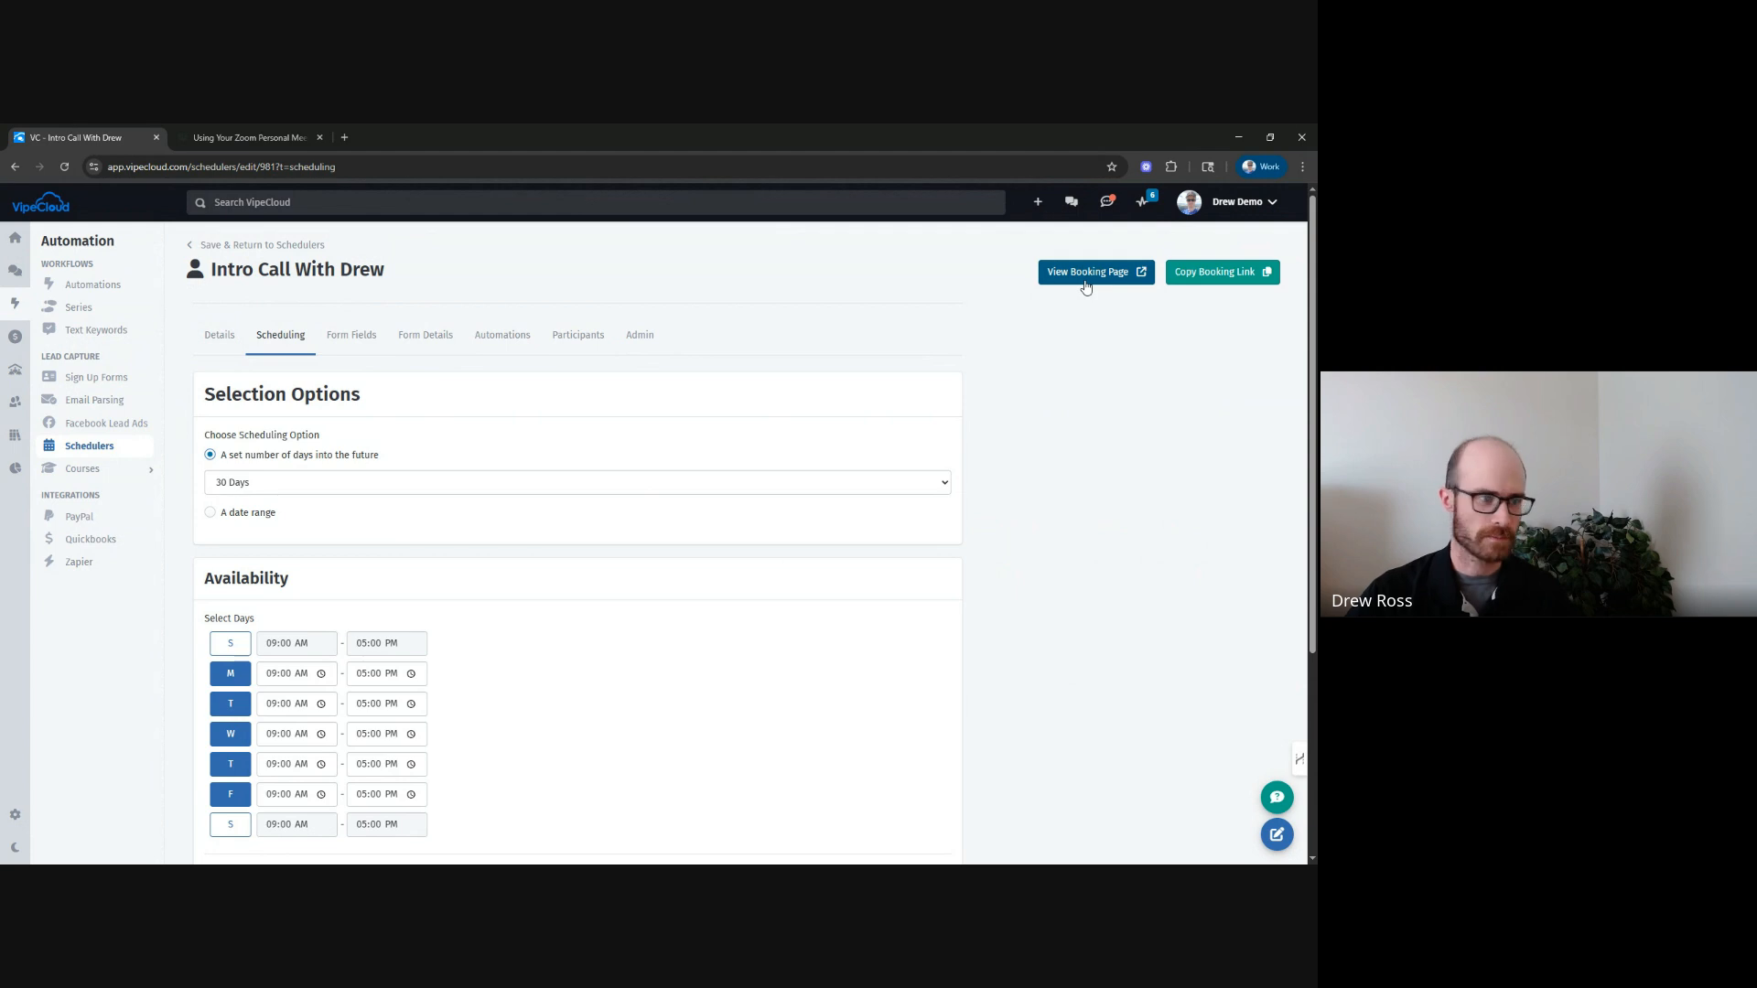
# Review the new scheduler's general details and its scheduling availability settings.
pyautogui.click(219, 346)
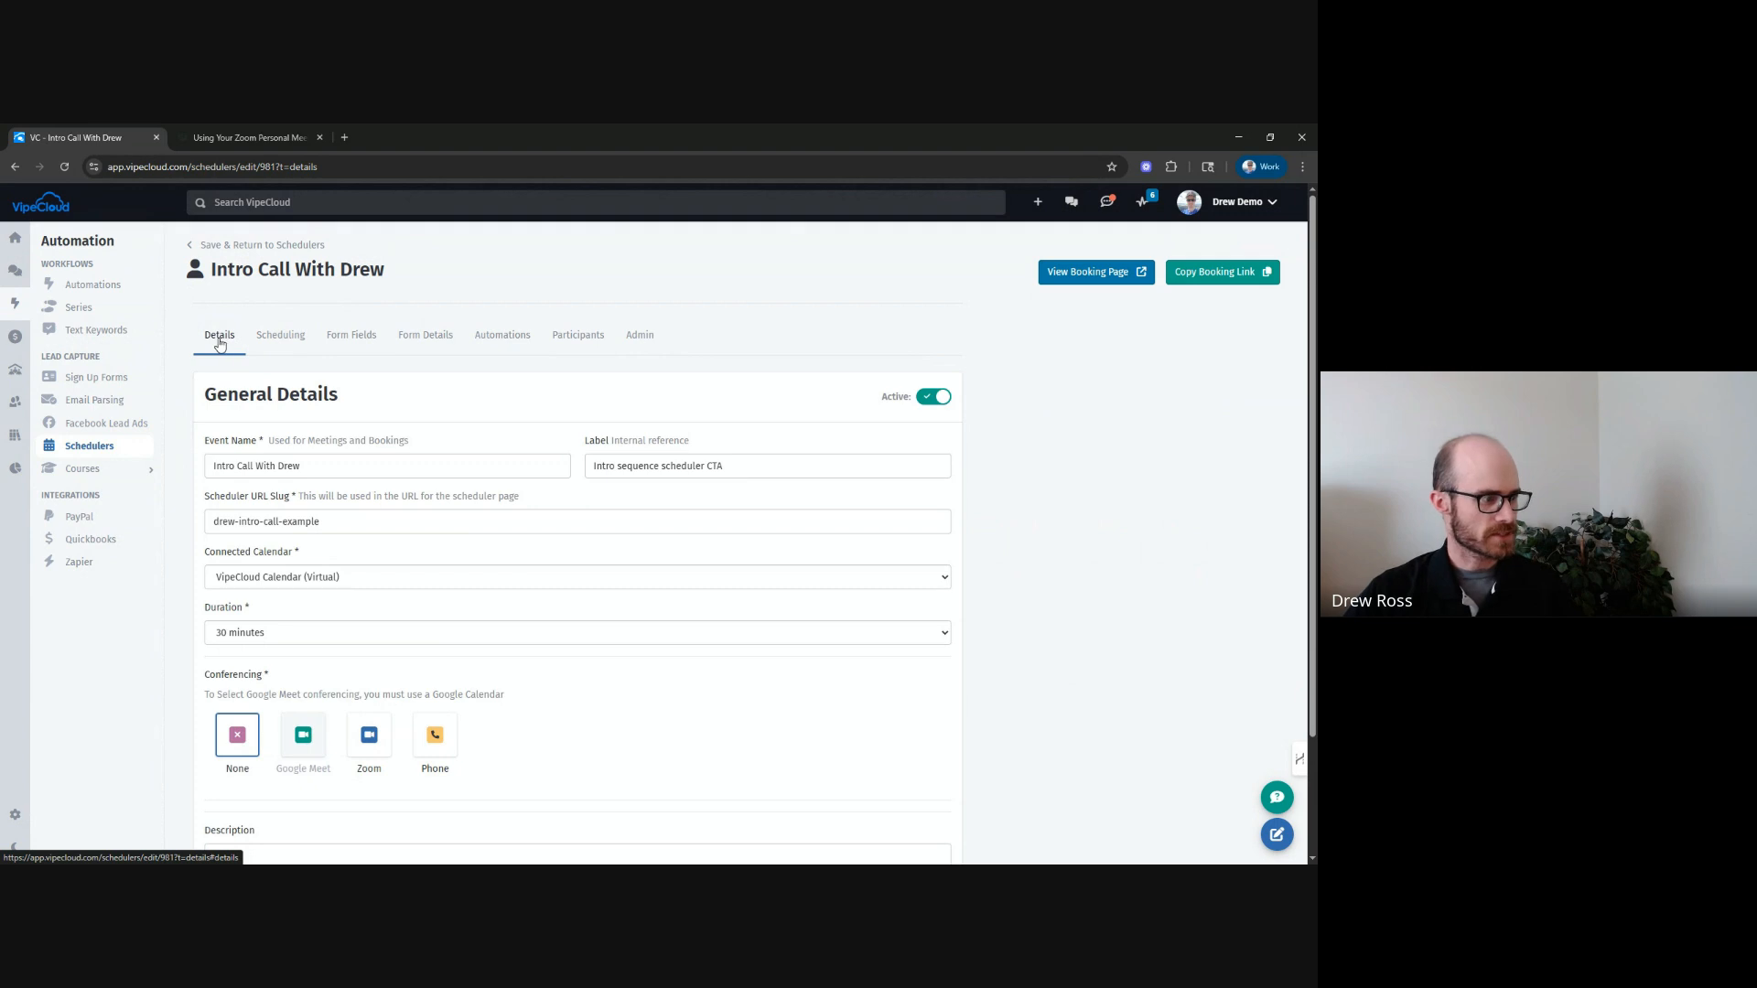
pyautogui.scroll(-3, 241, 456)
pyautogui.scroll(3, 250, 471)
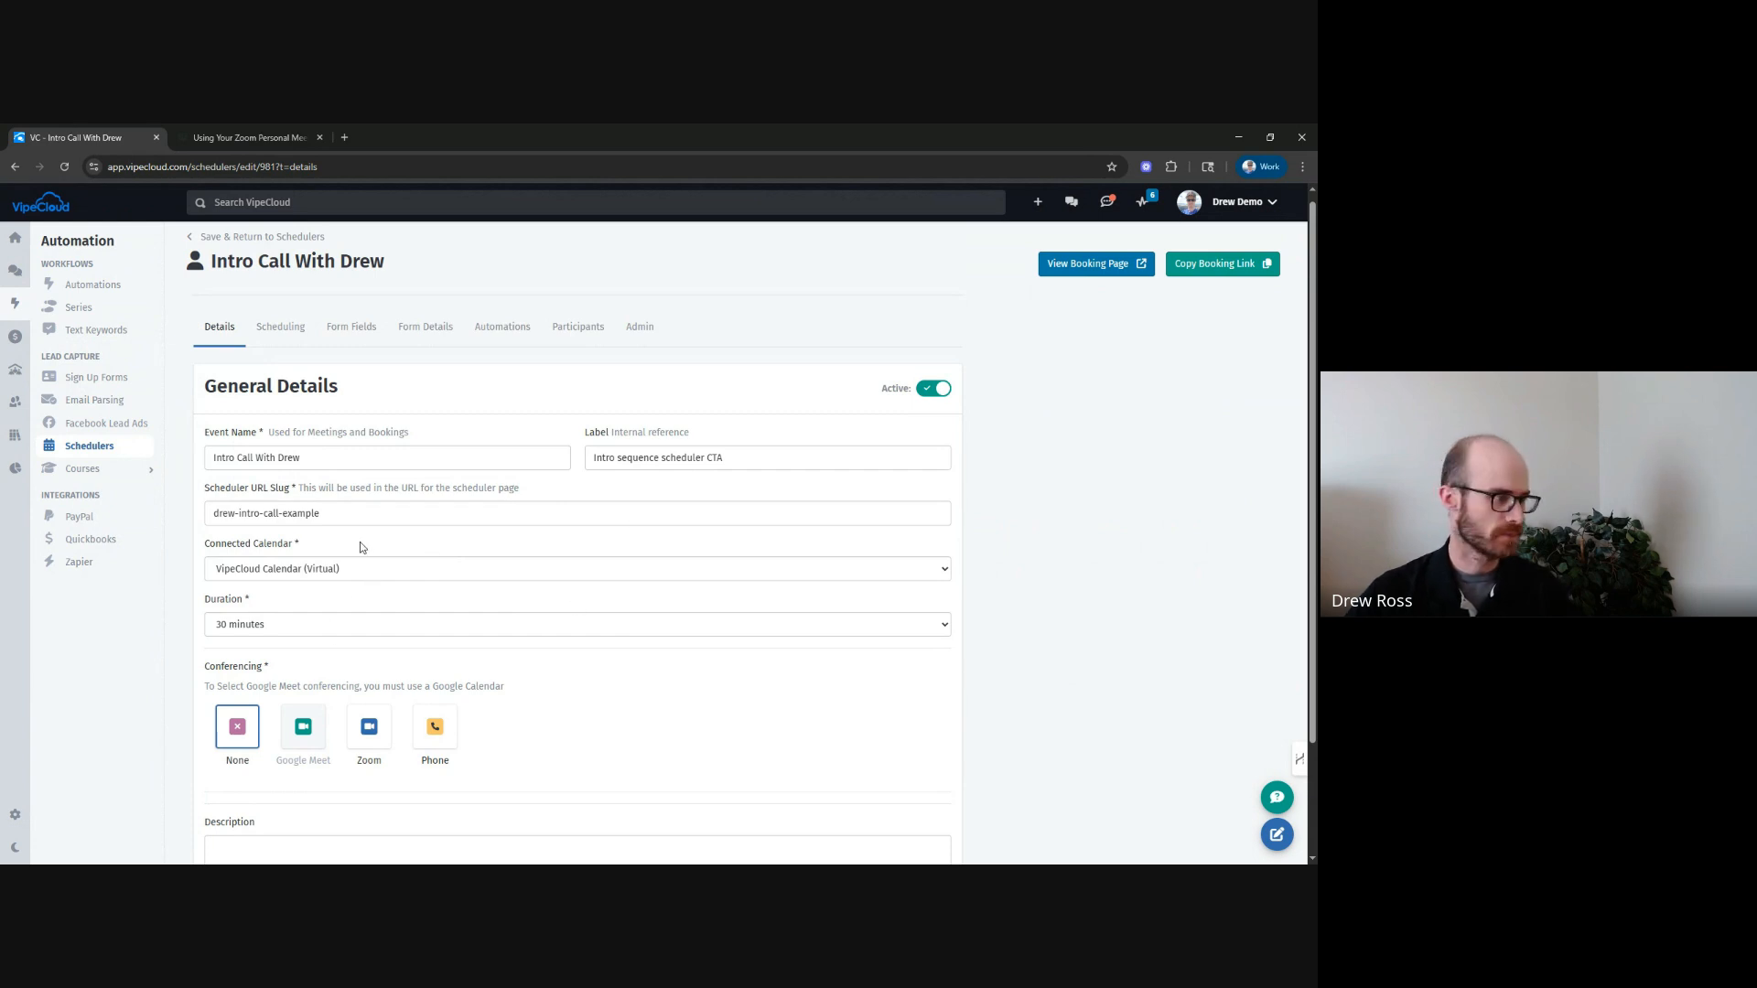
pyautogui.click(280, 326)
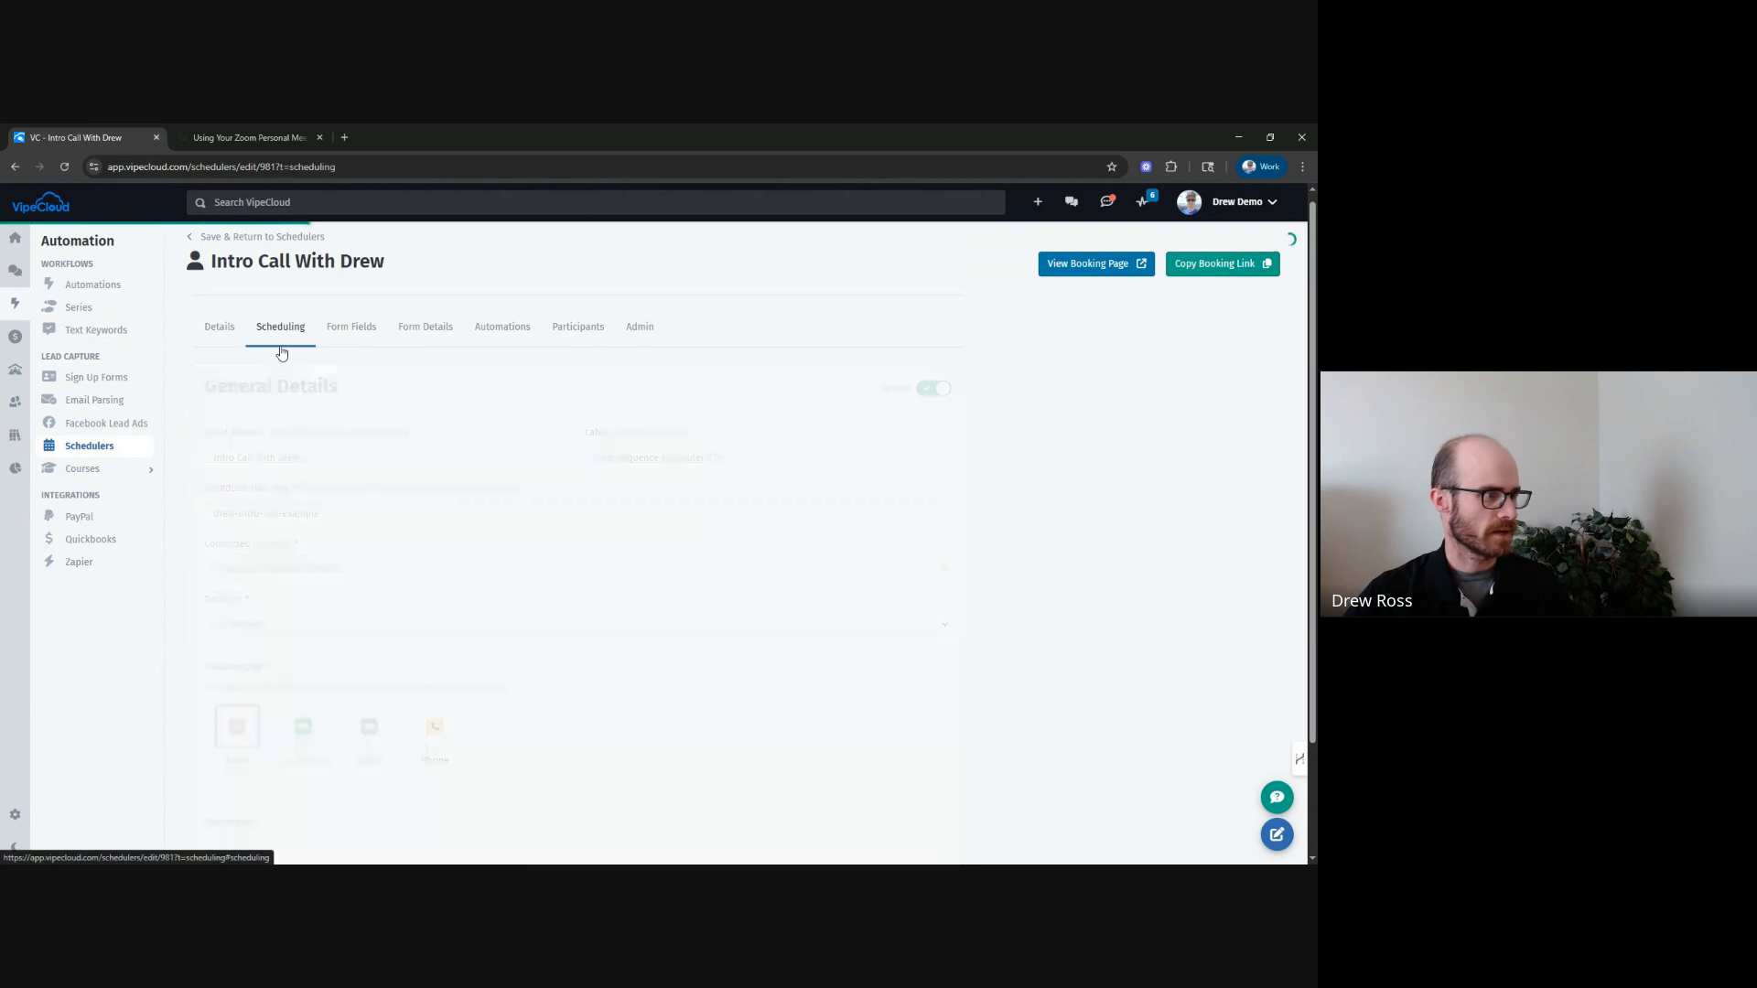
pyautogui.scroll(-2, 313, 387)
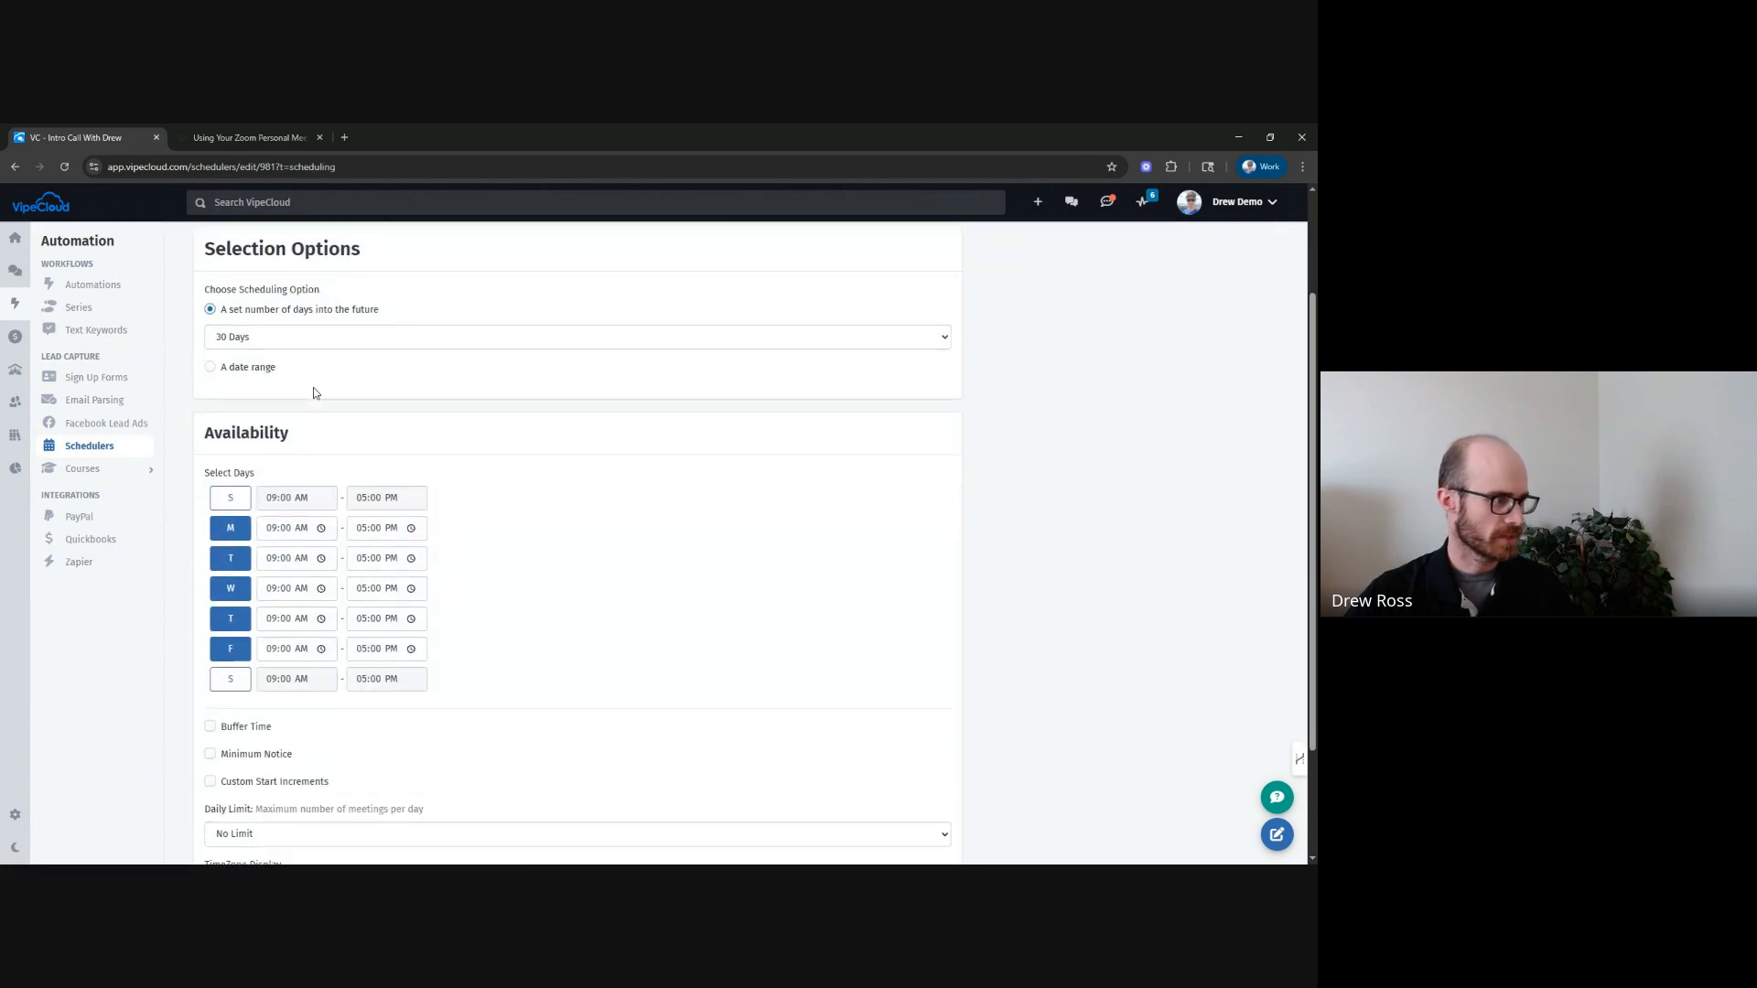
# Set the booking window to 14 days into the future, briefly trying the date range option.
pyautogui.click(280, 341)
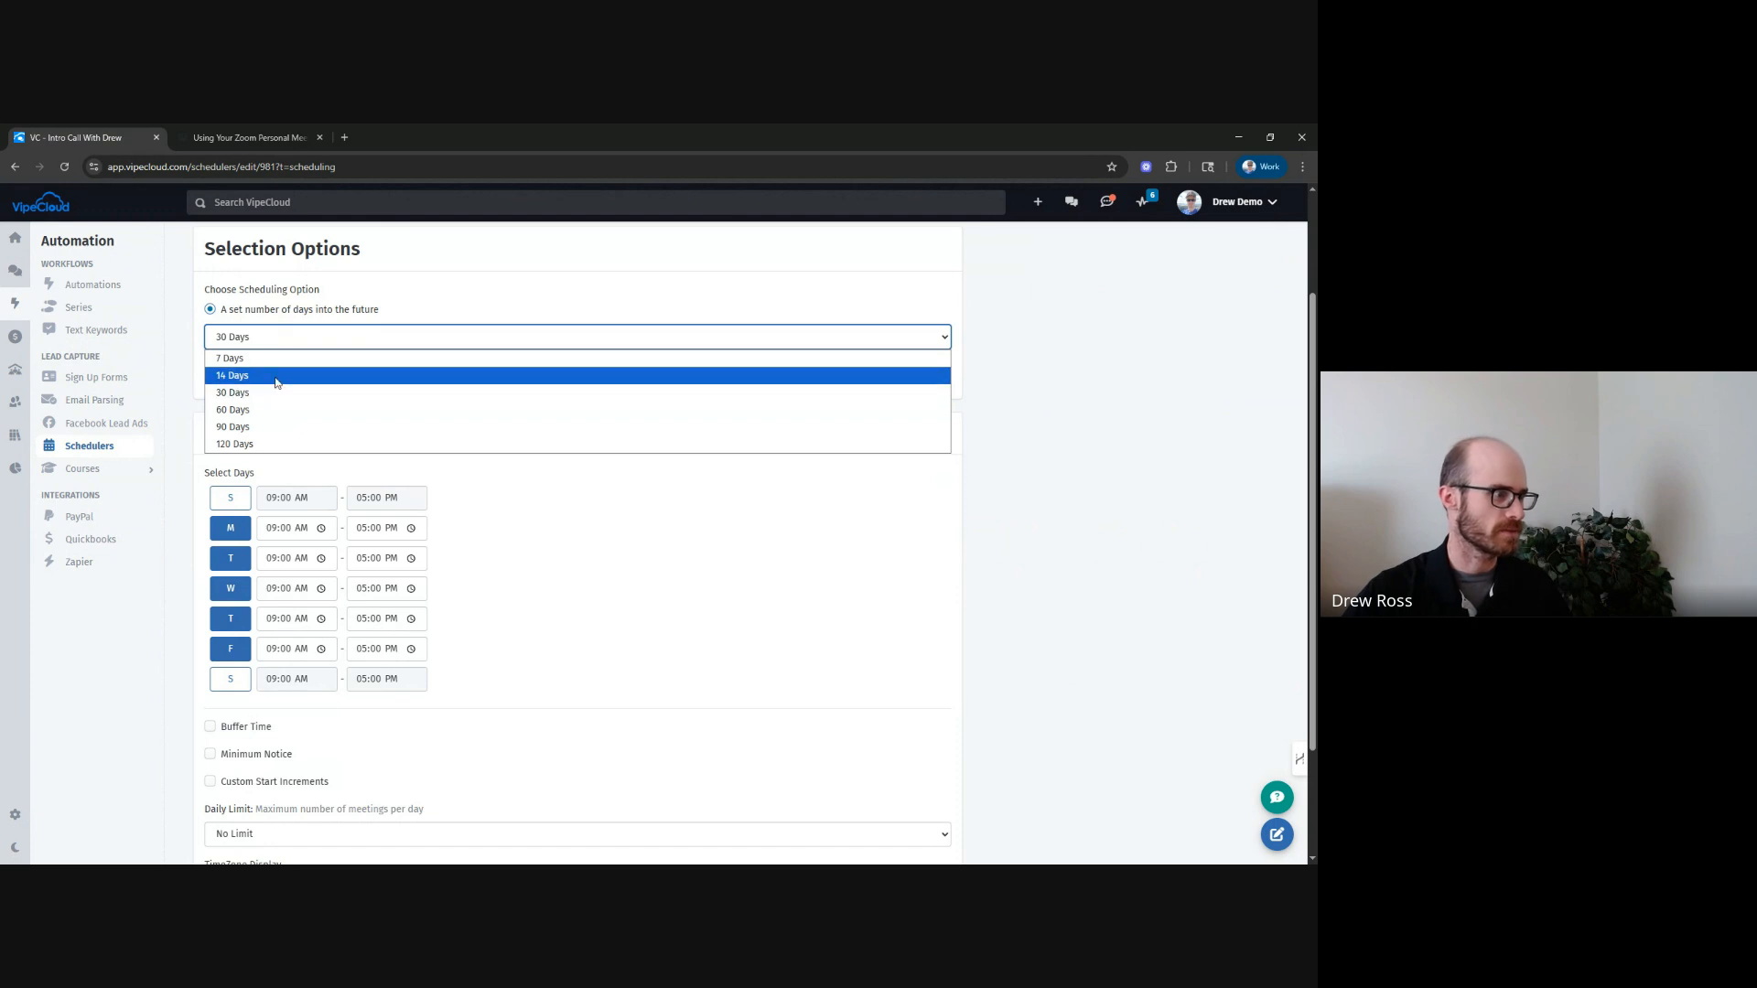
pyautogui.click(275, 373)
pyautogui.click(210, 367)
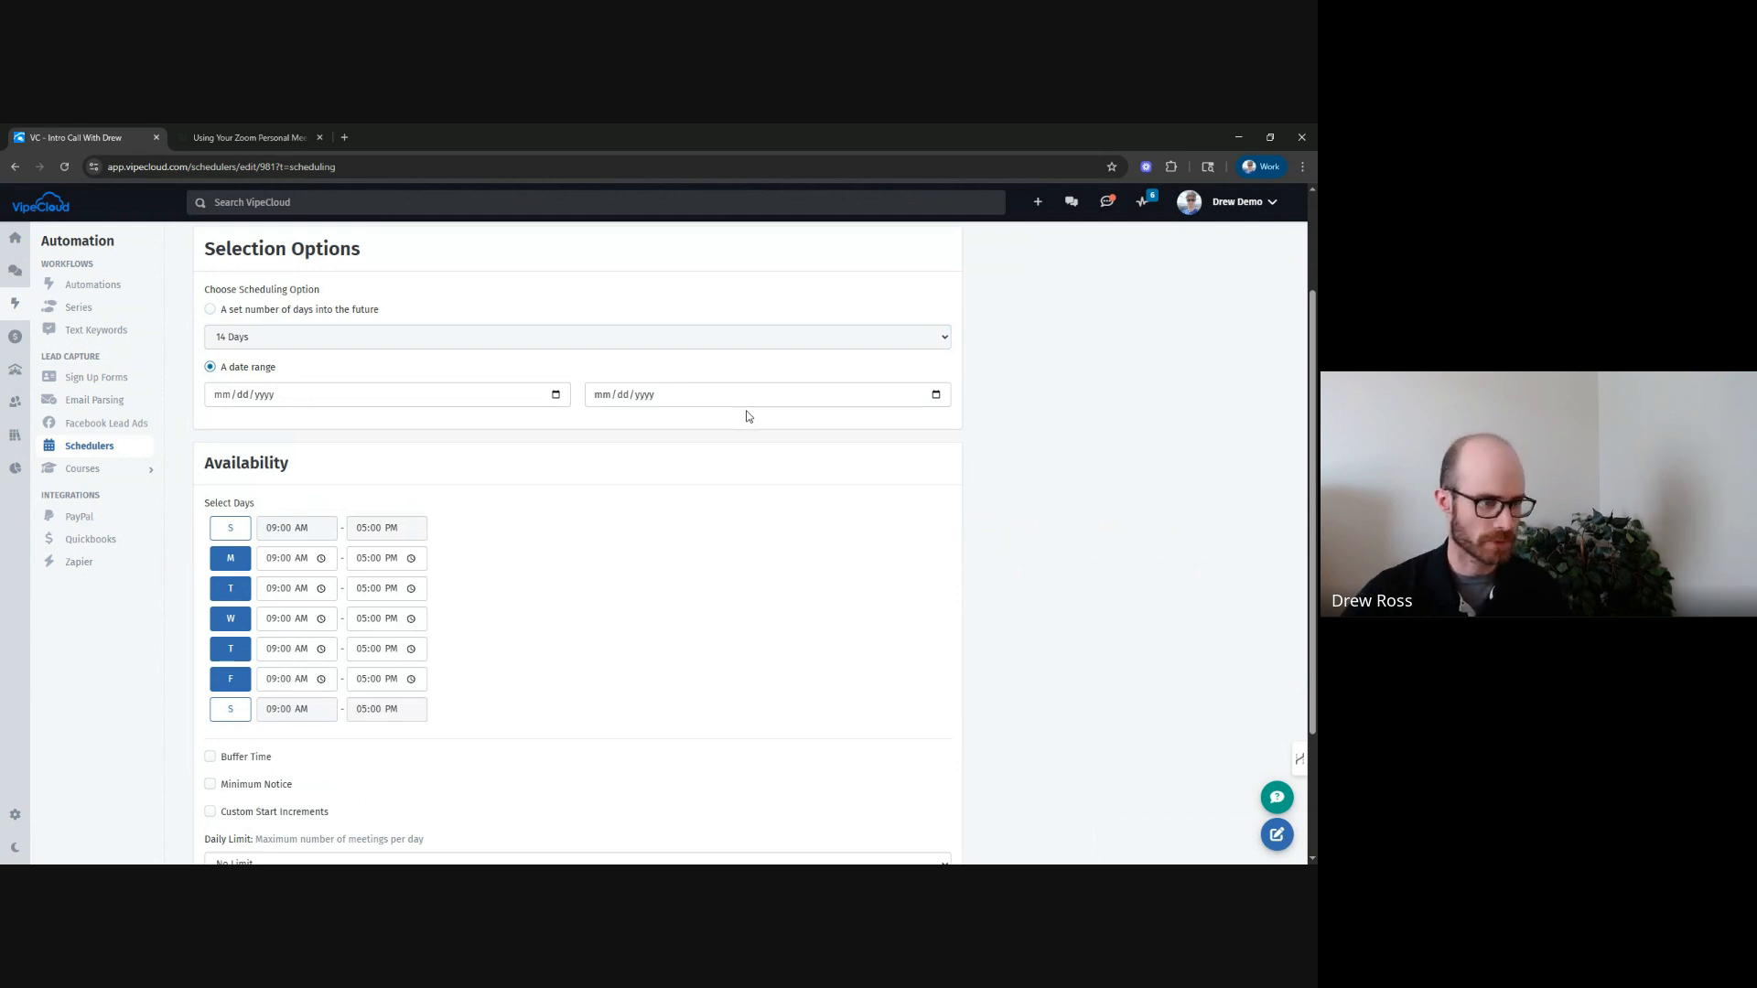
pyautogui.click(211, 310)
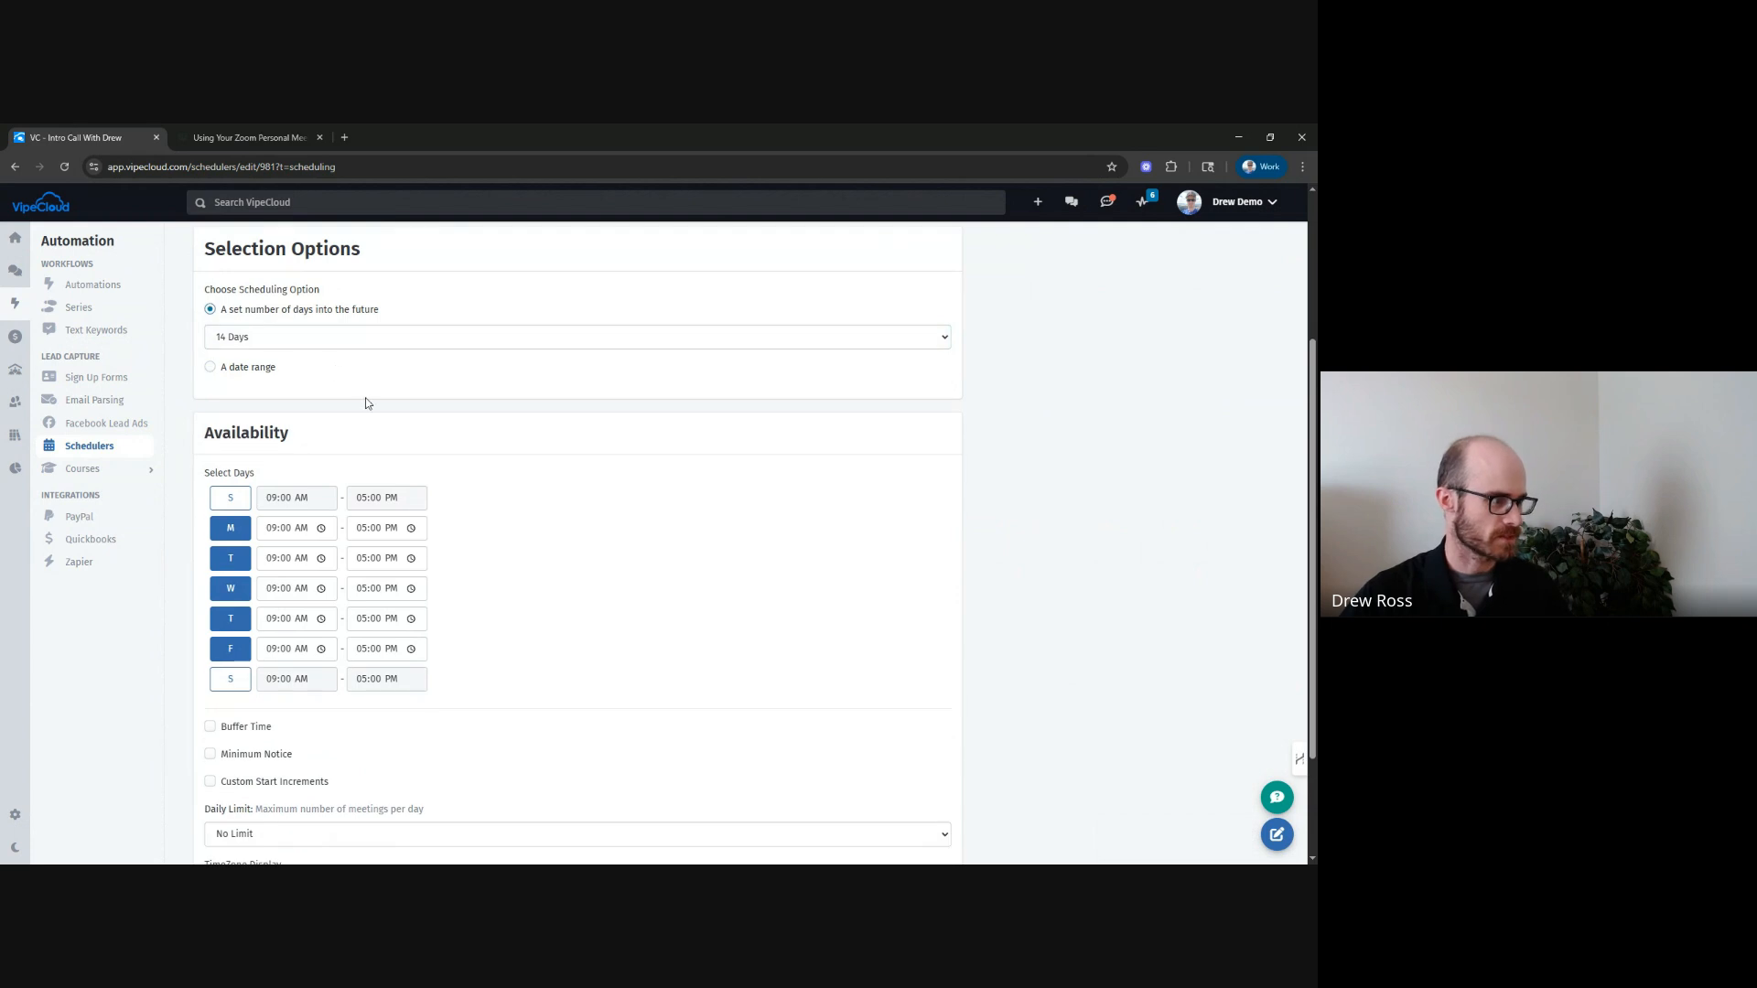
# Enable buffer time with 15 minutes before and 15 minutes after each meeting.
pyautogui.scroll(-2, 365, 400)
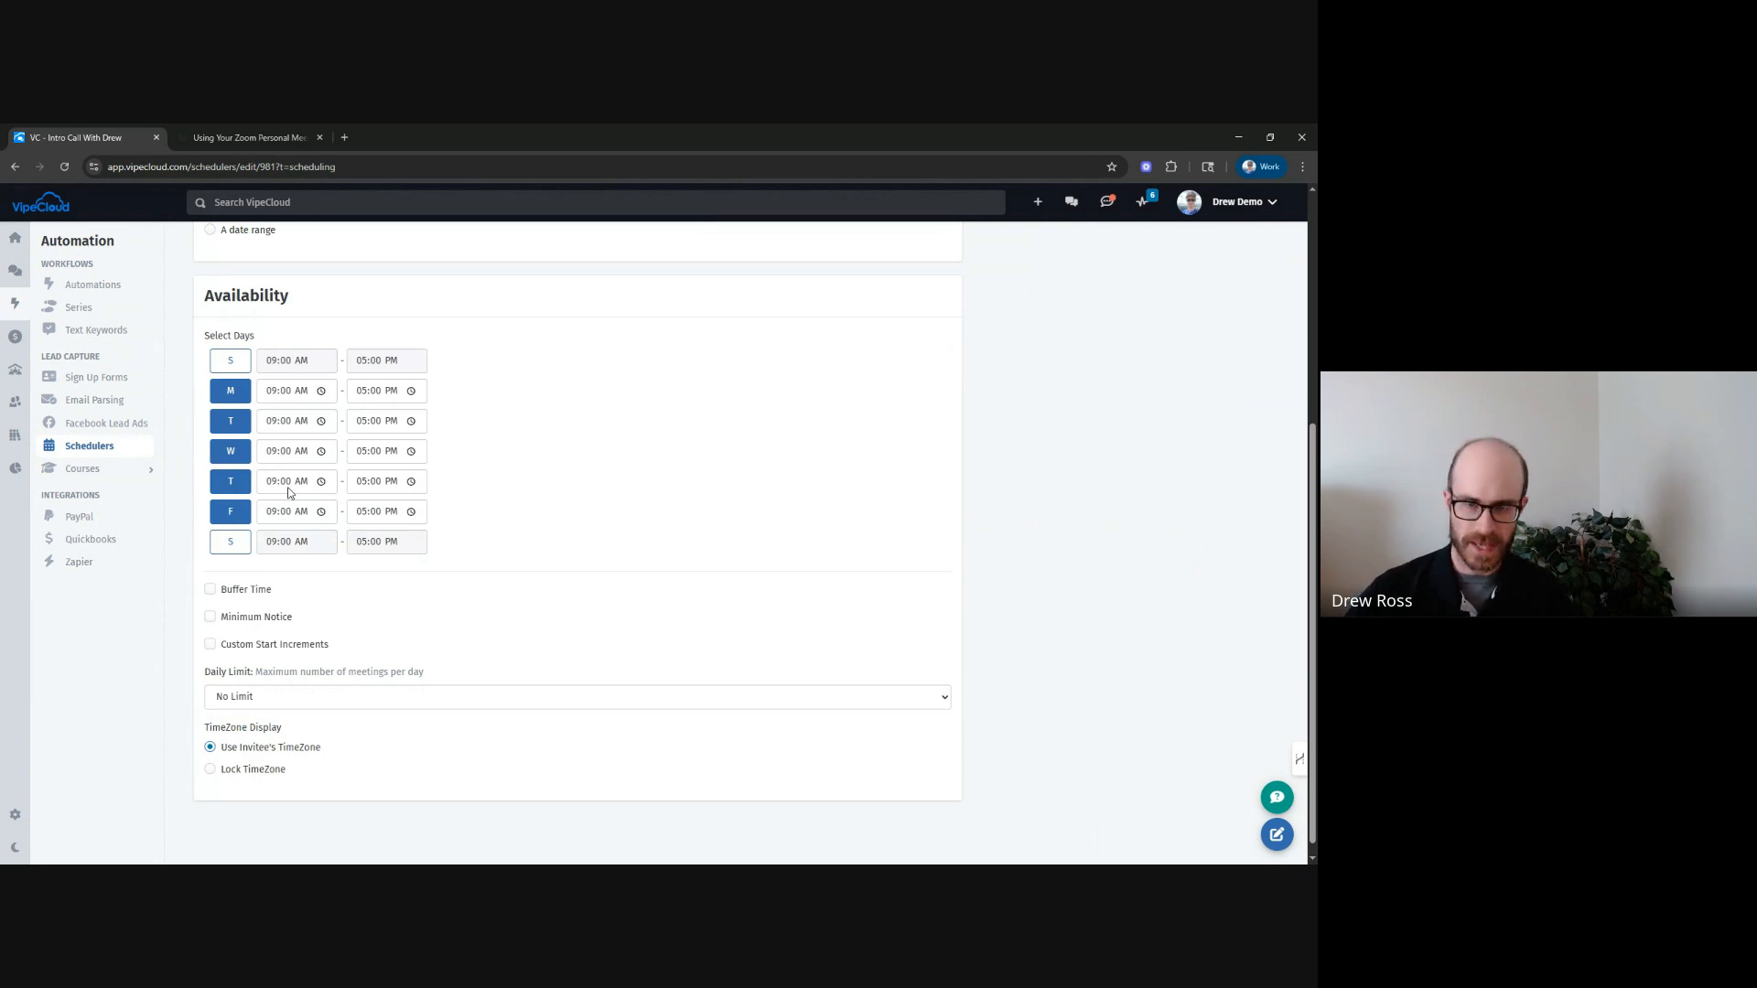
pyautogui.scroll(-1, 293, 531)
pyautogui.click(211, 576)
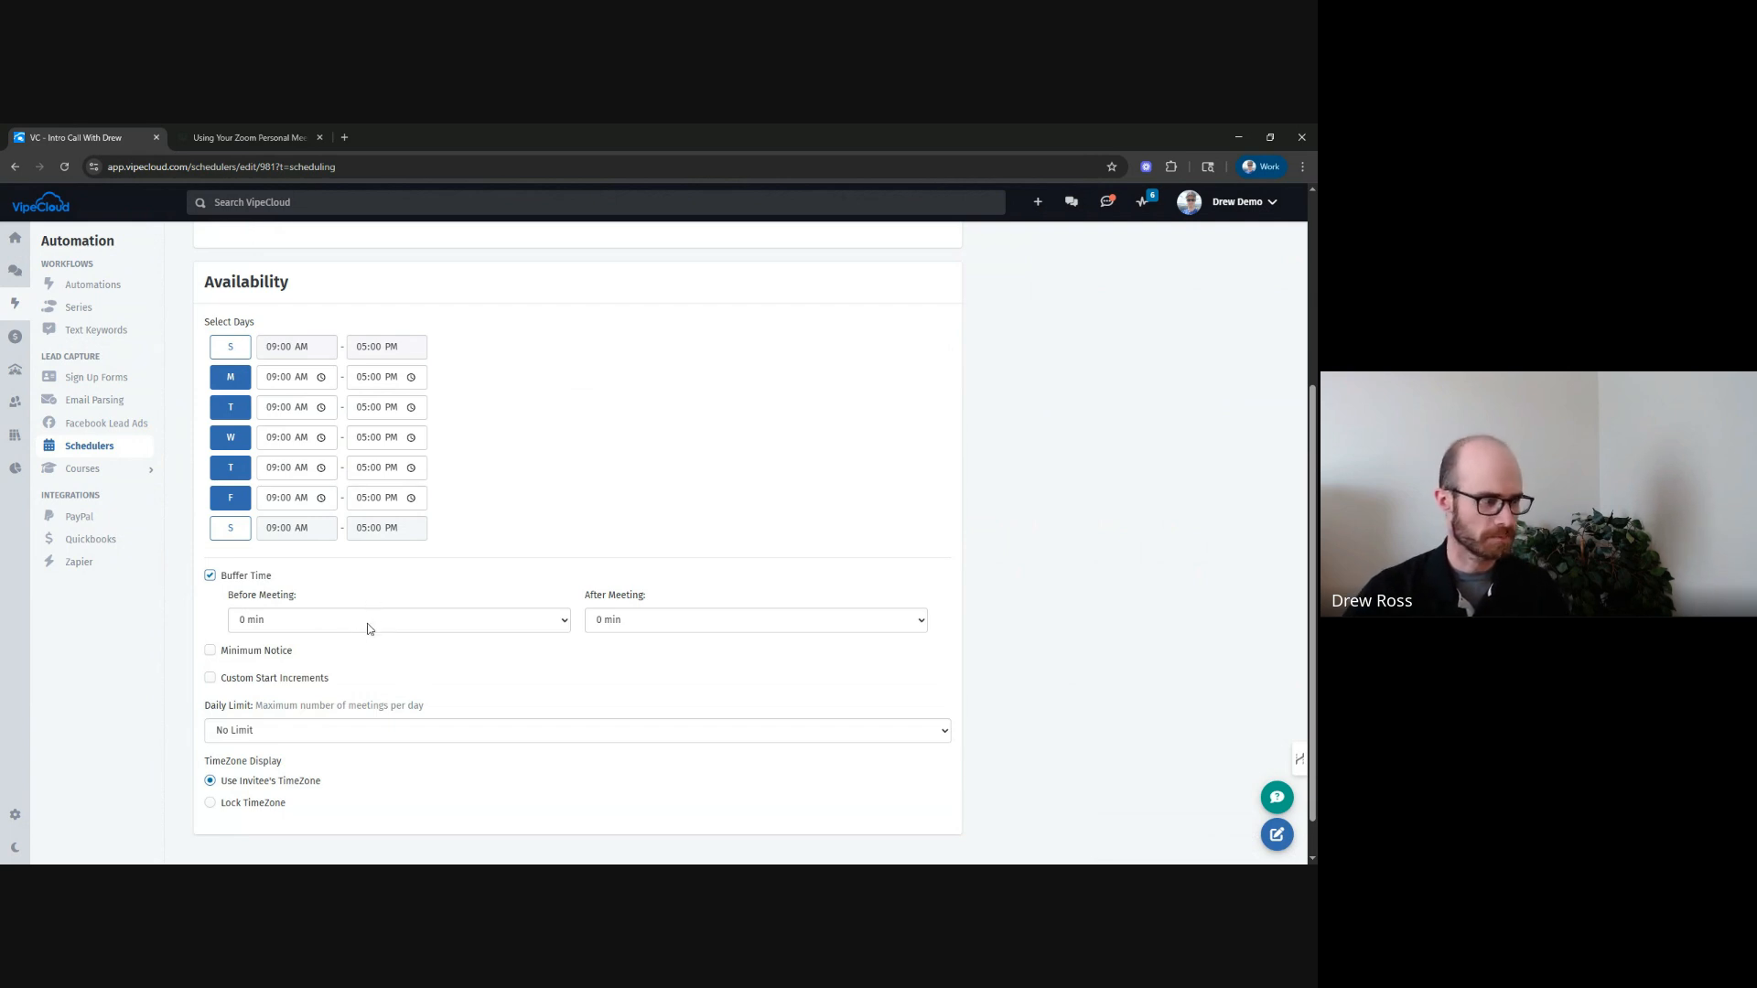
pyautogui.click(369, 629)
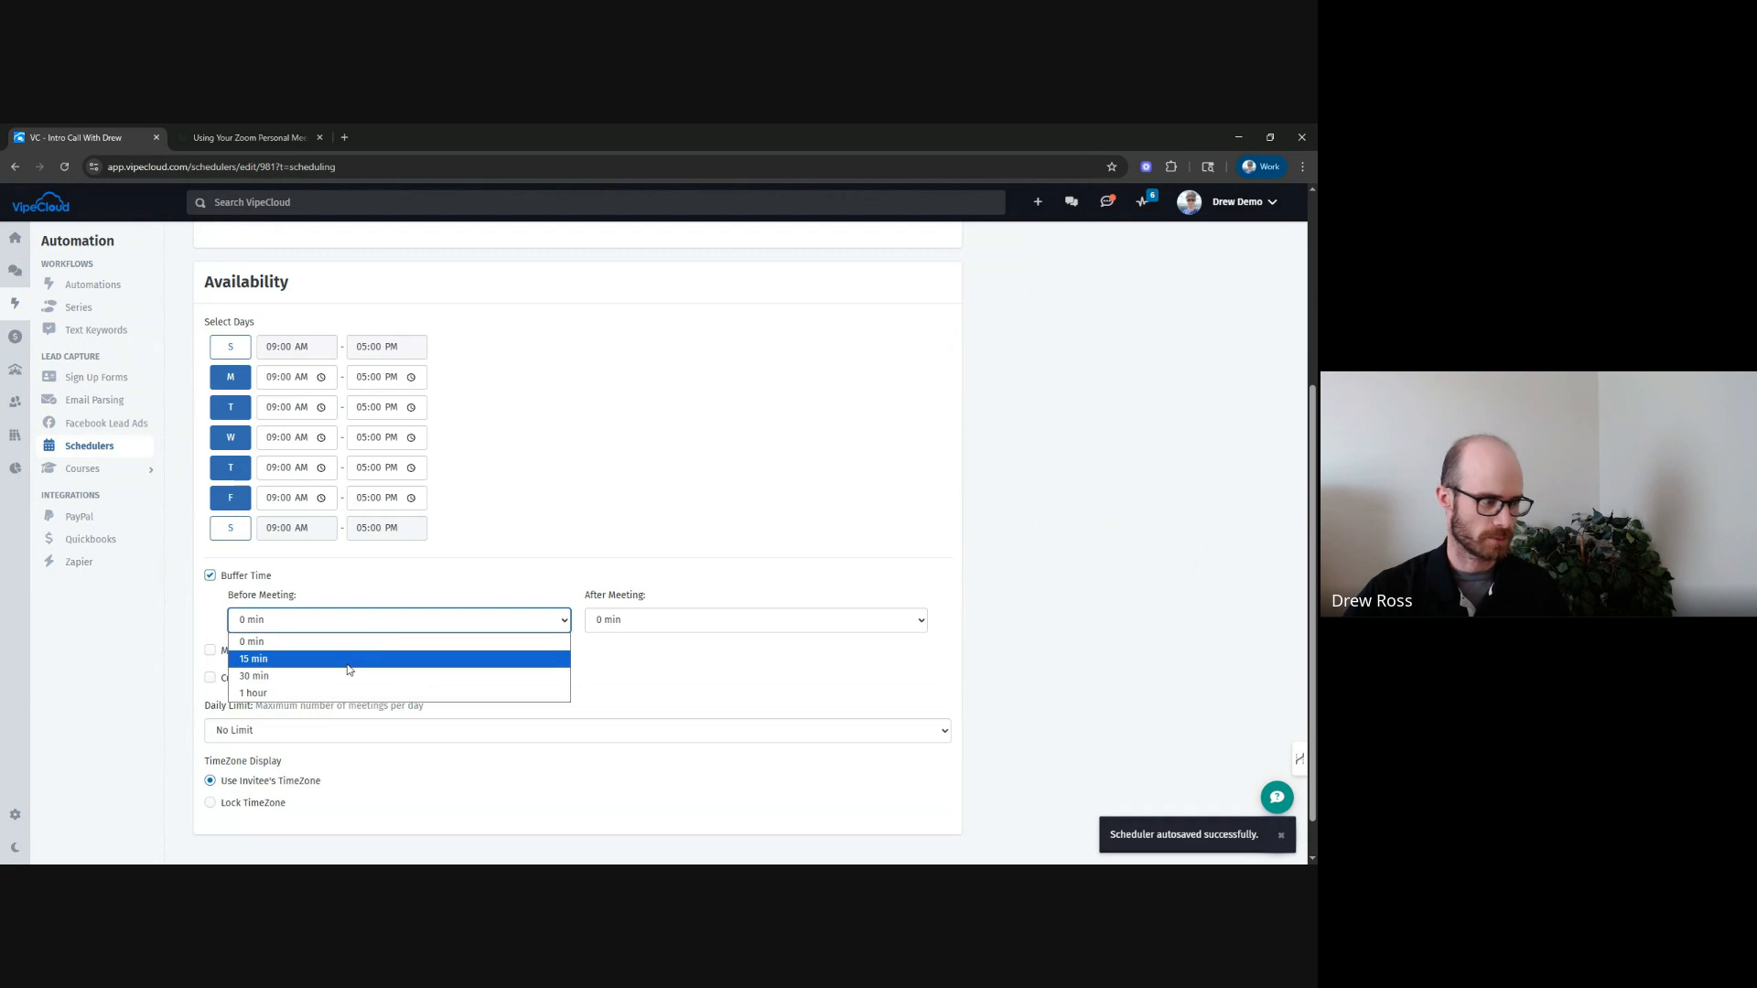
pyautogui.click(280, 662)
pyautogui.click(606, 624)
pyautogui.click(630, 661)
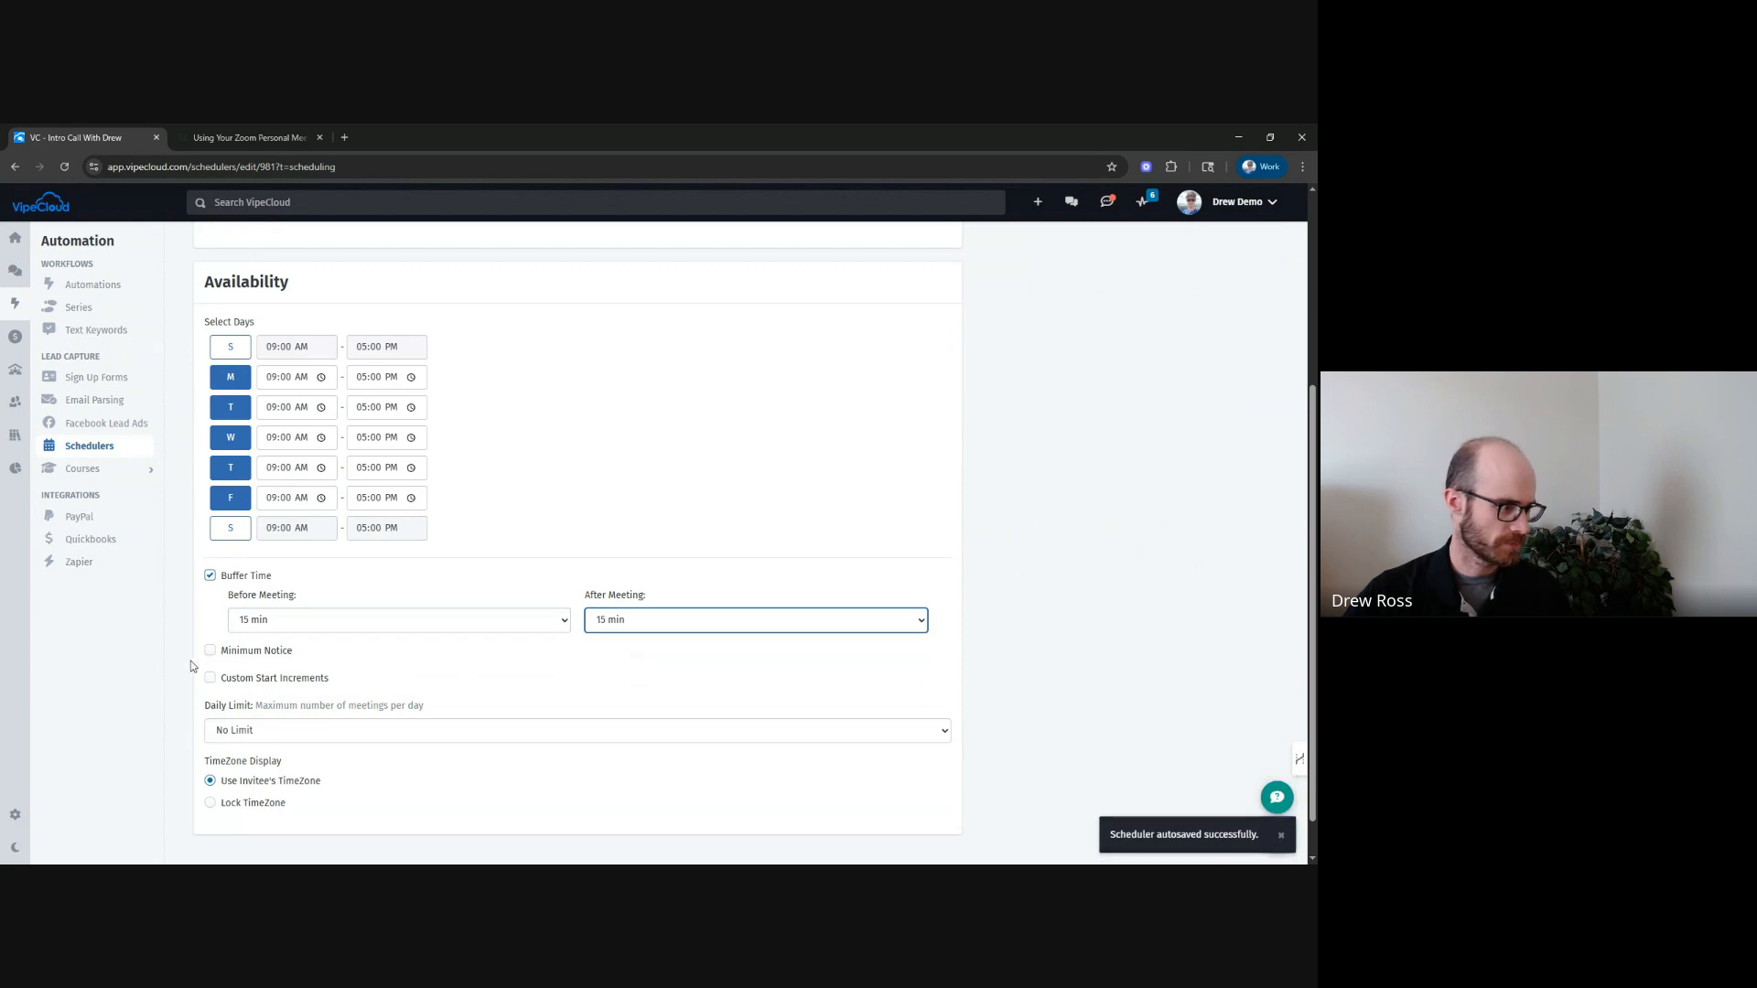
# Enable minimum notice and set it to 3 hours.
pyautogui.click(210, 651)
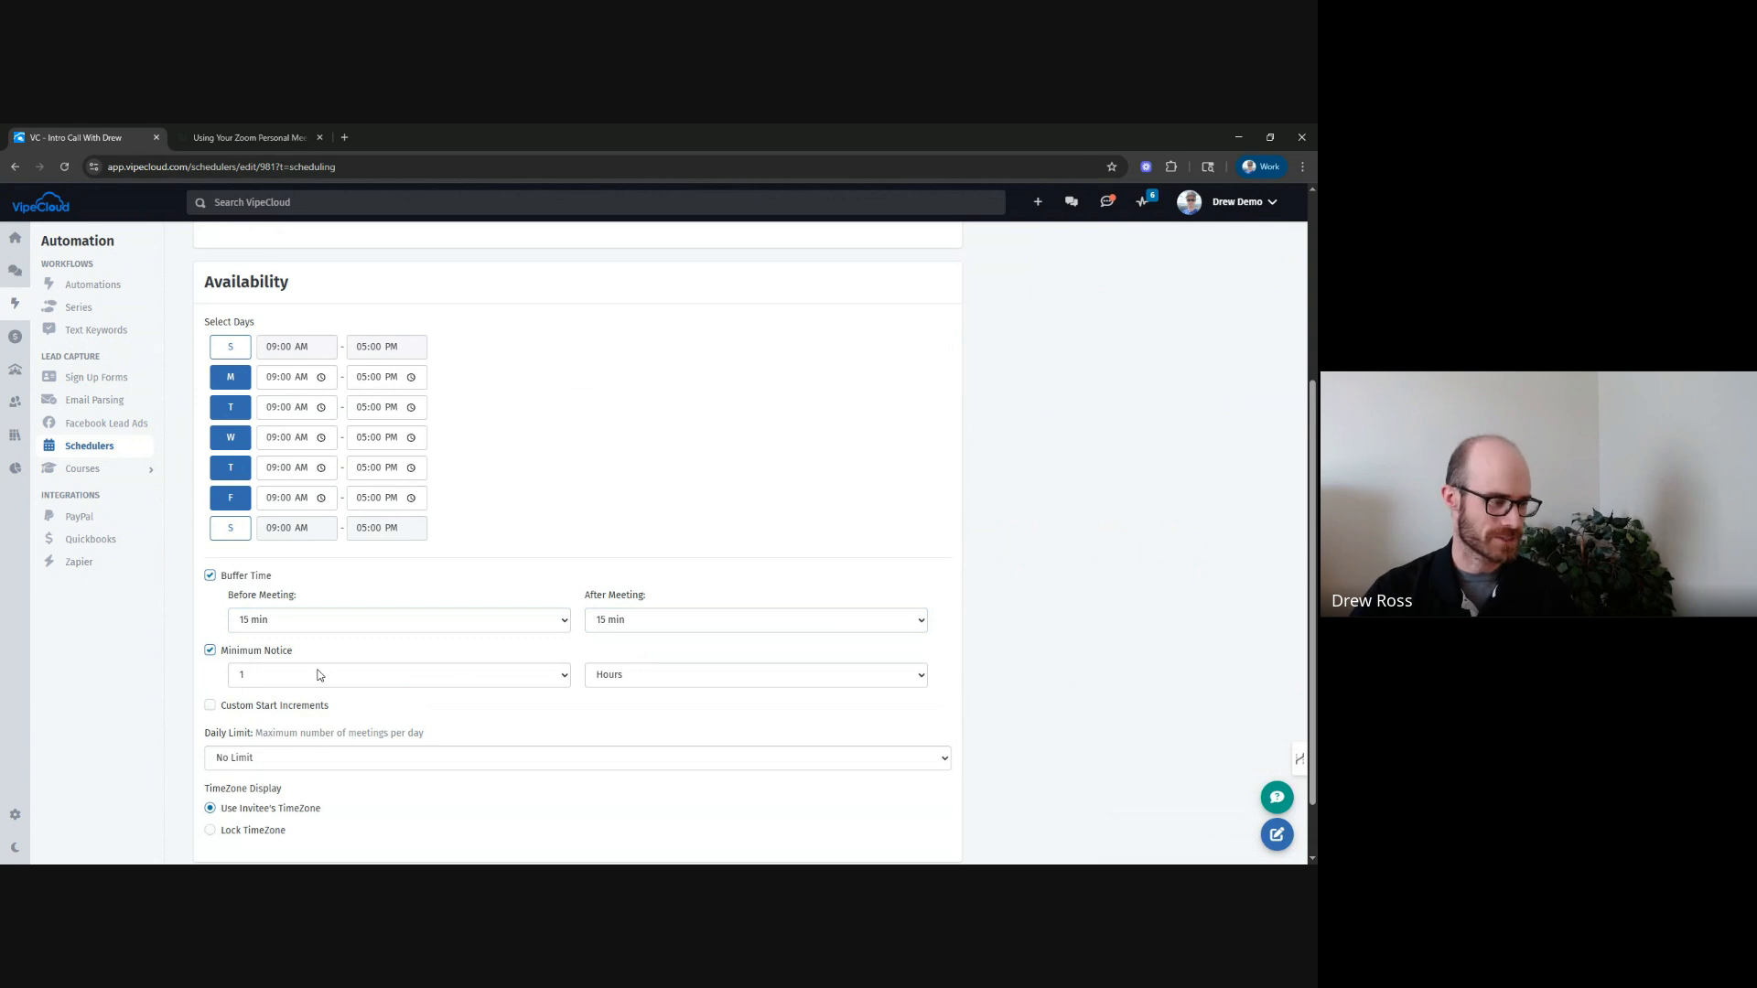
pyautogui.click(343, 674)
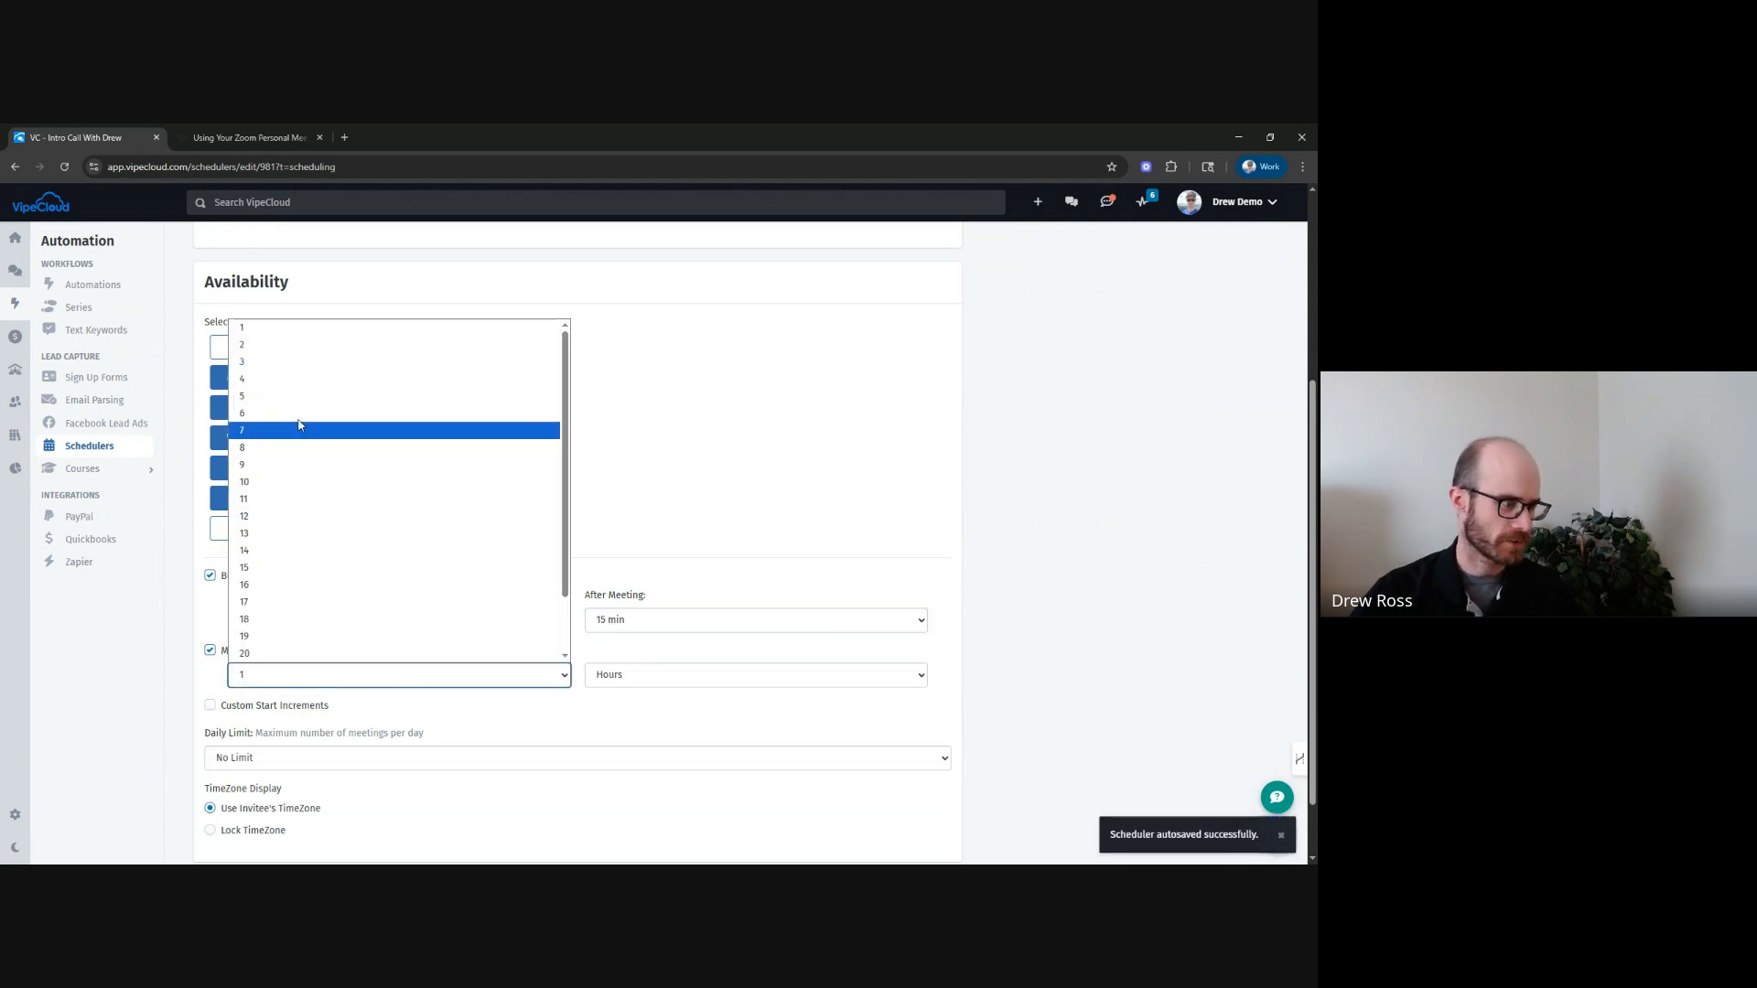
pyautogui.click(279, 361)
pyautogui.click(1043, 651)
pyautogui.moveTo(239, 705); pyautogui.dragTo(245, 705)
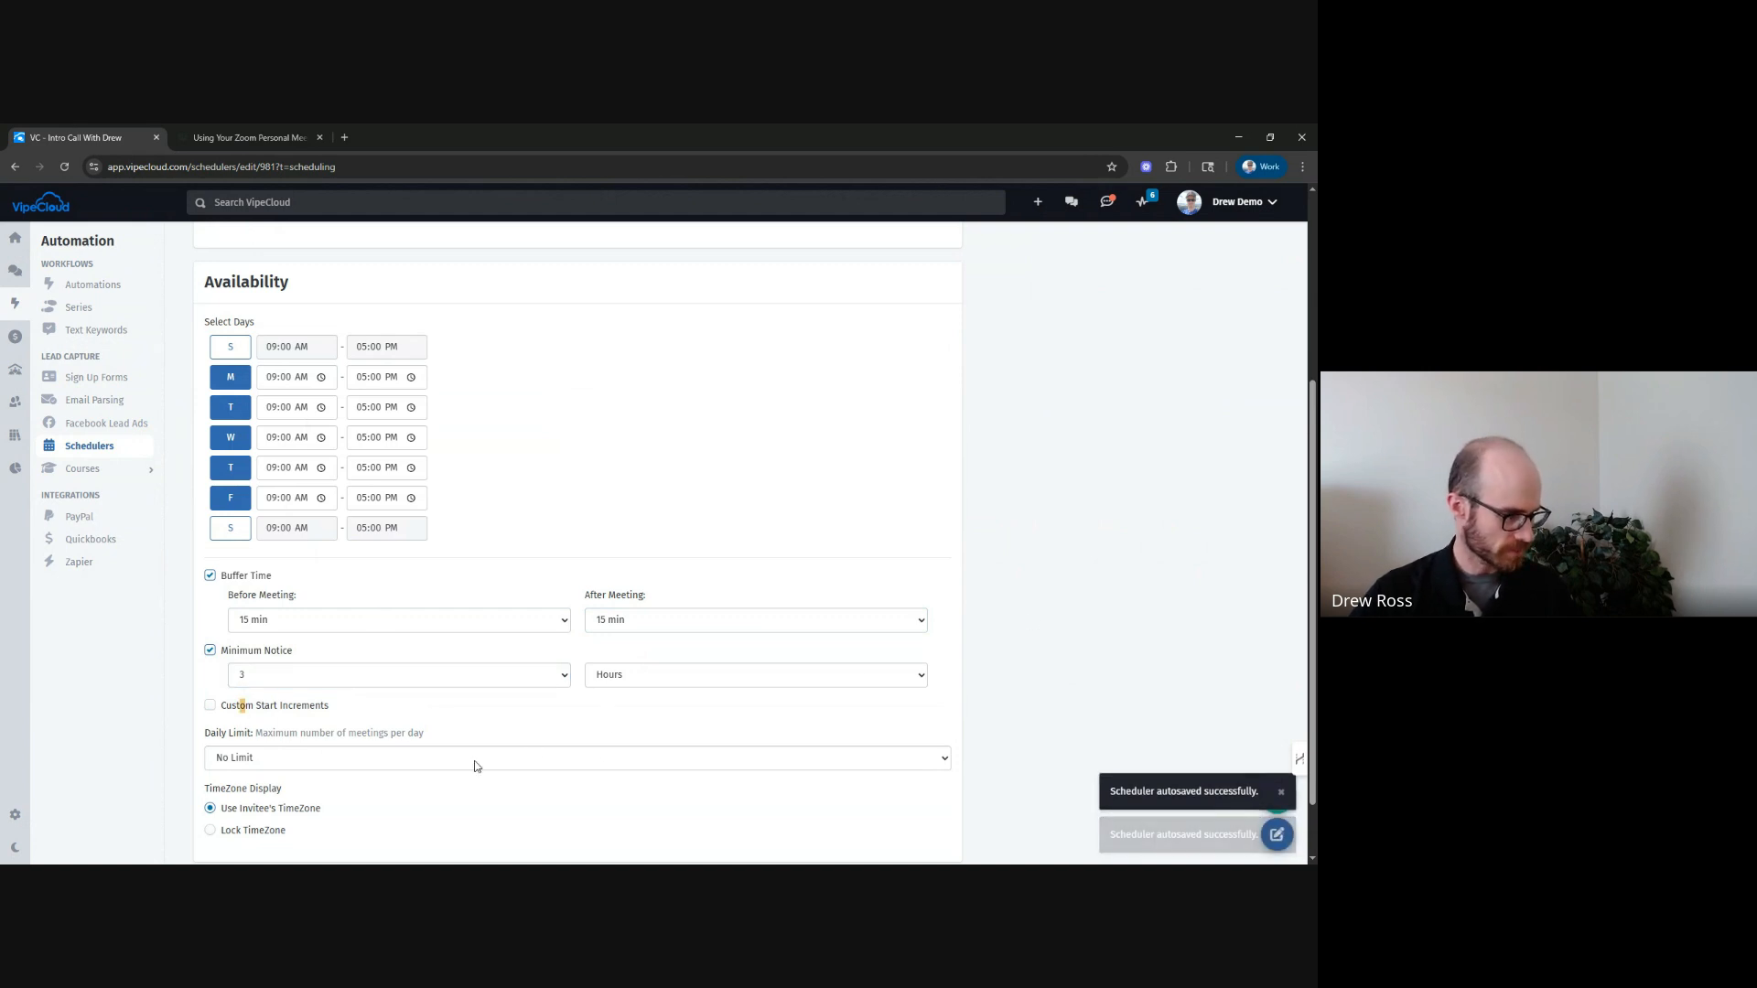
# Enable custom start increments and set them to 30 min.
pyautogui.click(210, 706)
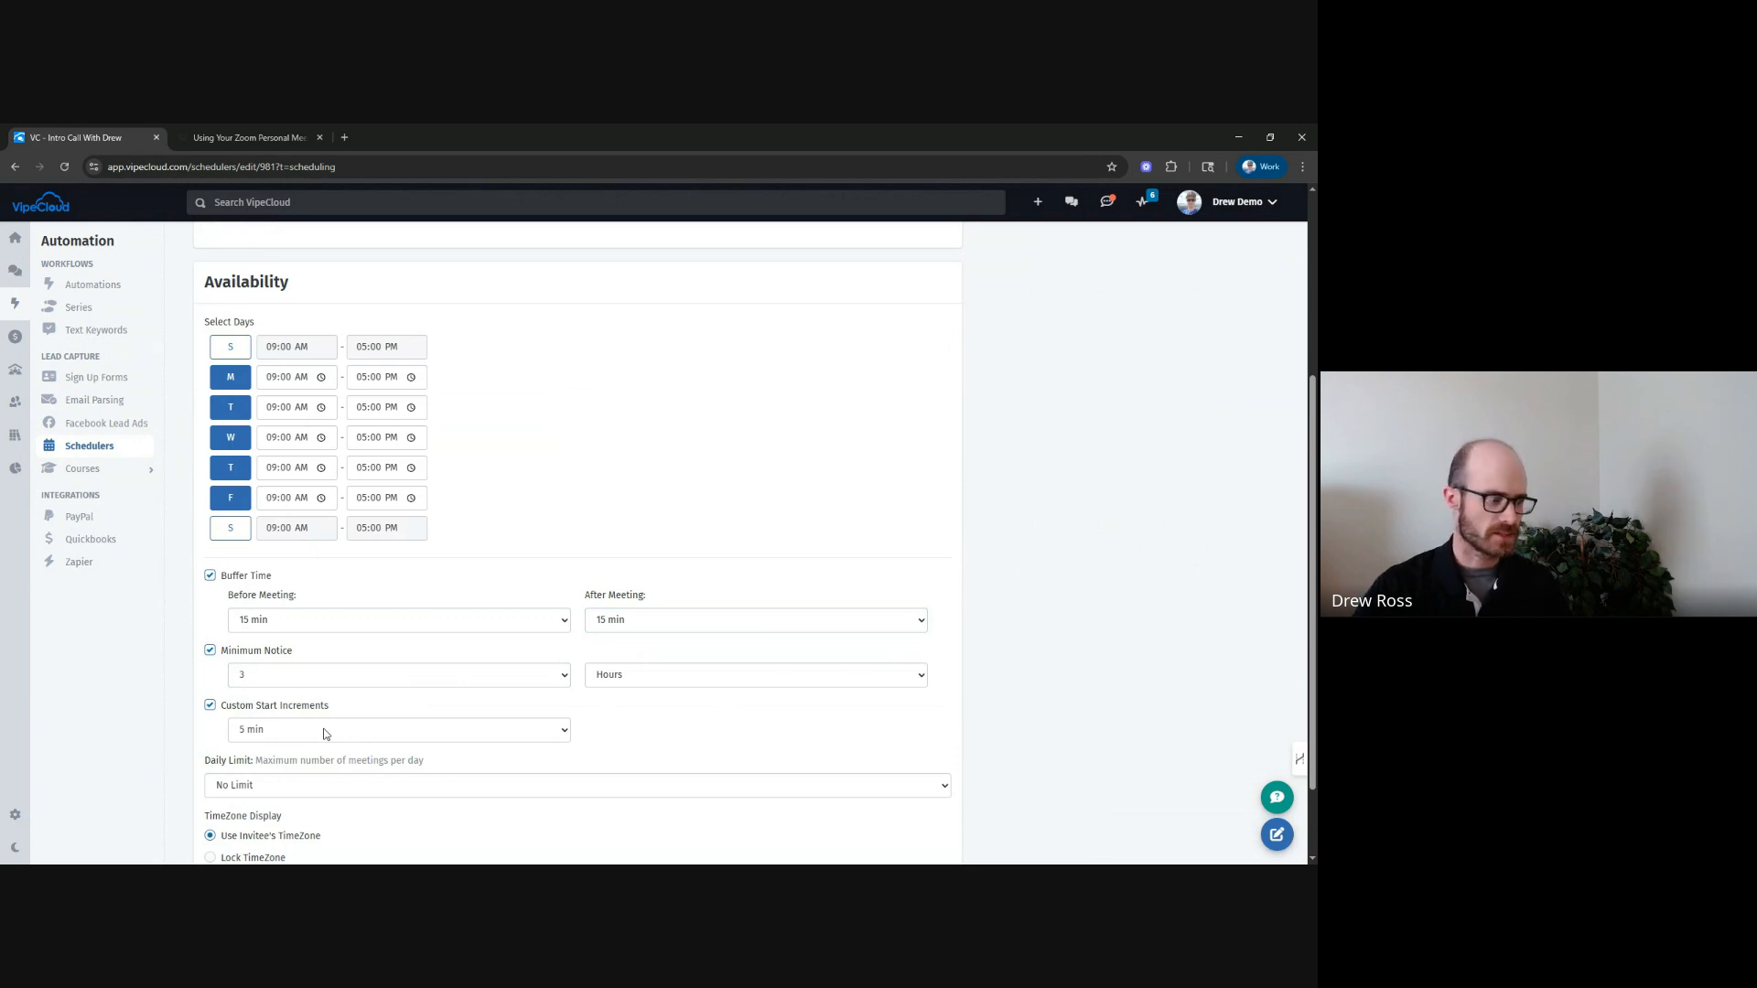
pyautogui.click(323, 731)
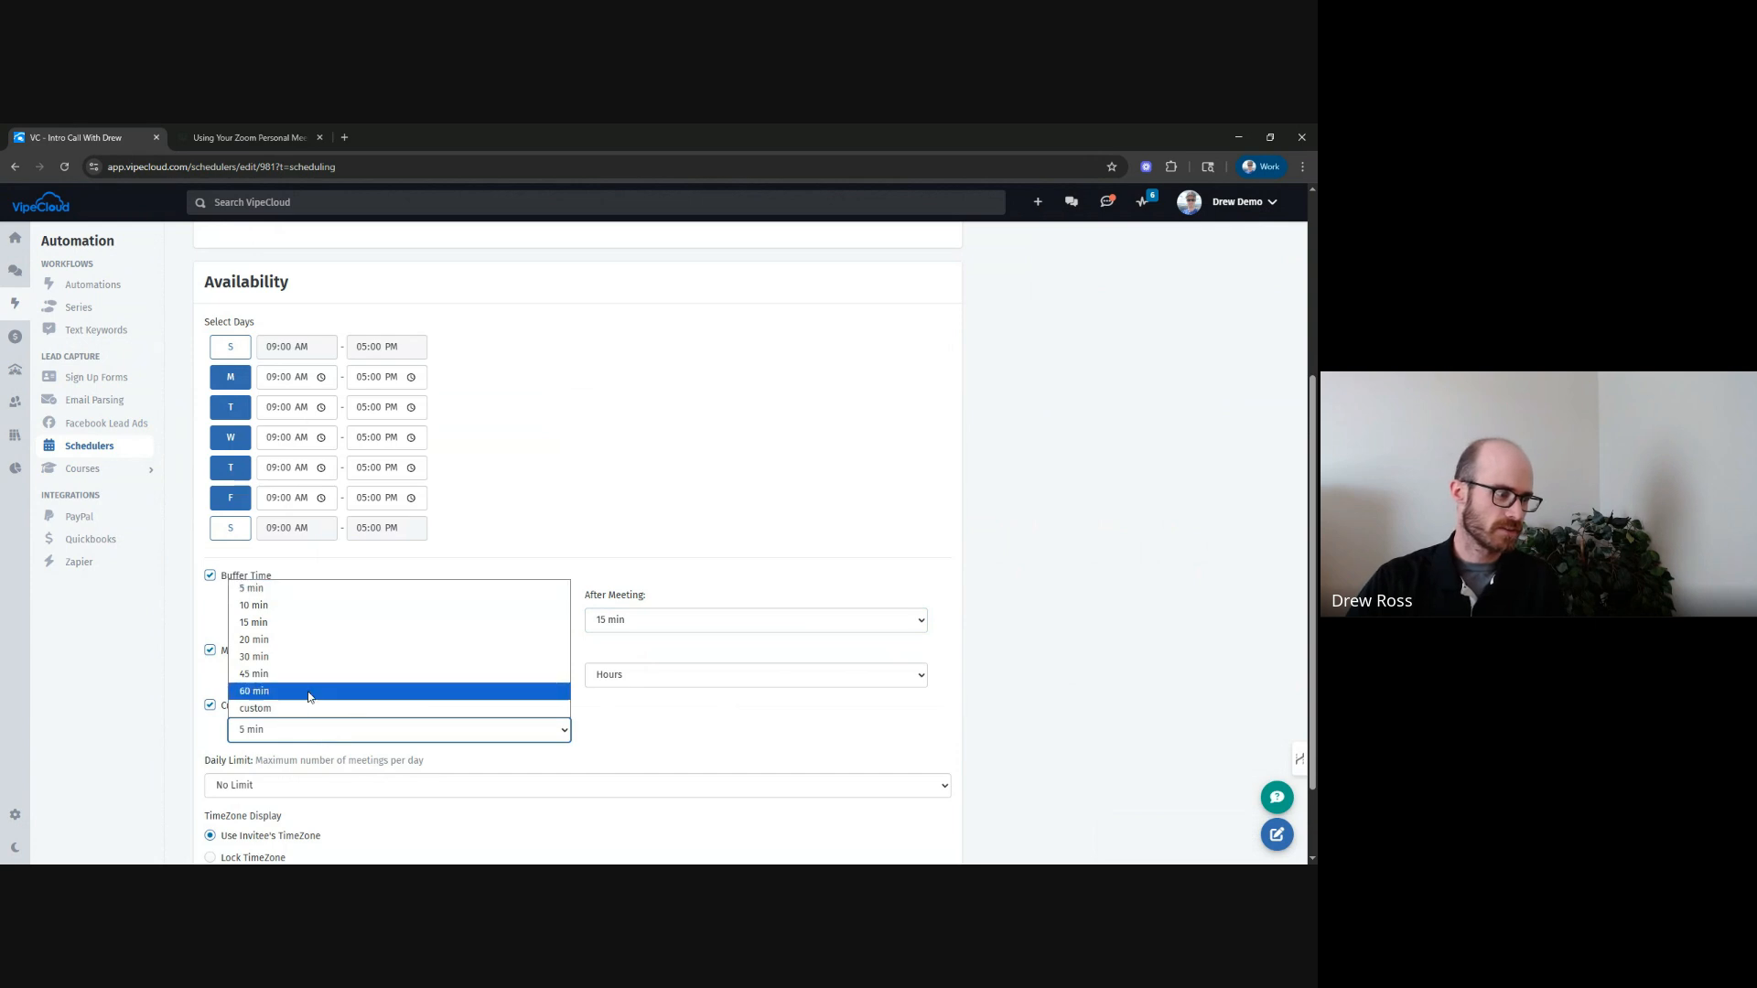
pyautogui.click(289, 657)
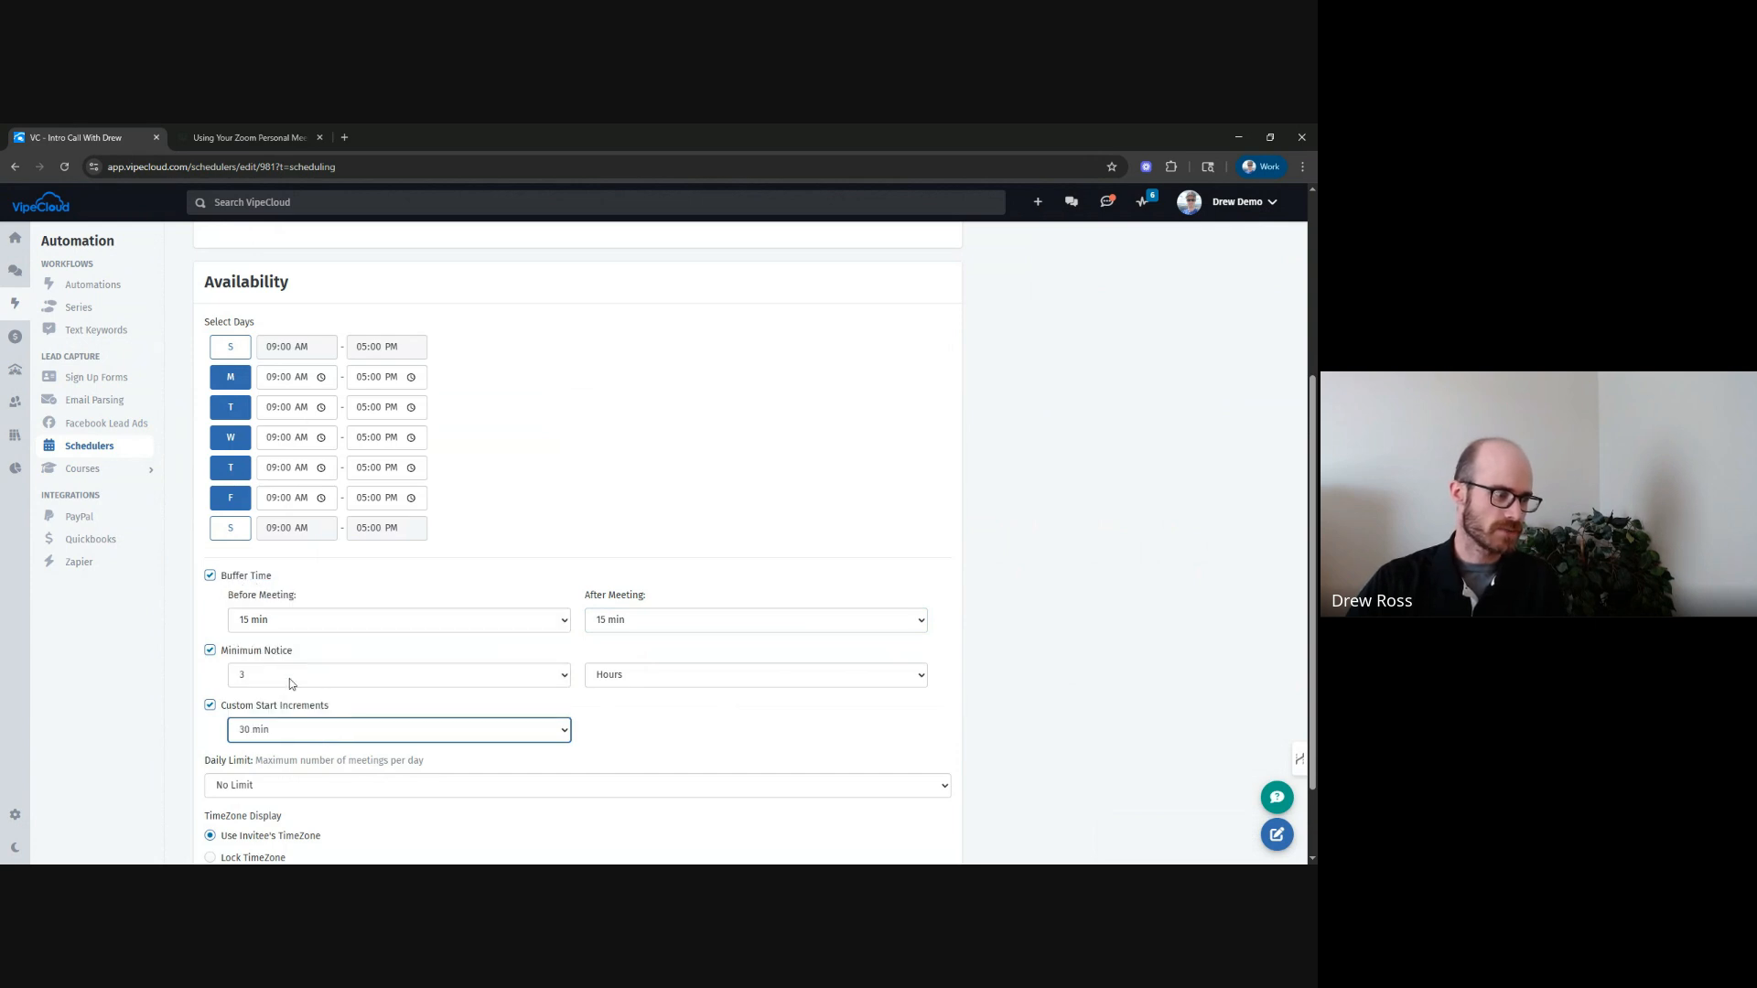
pyautogui.click(302, 737)
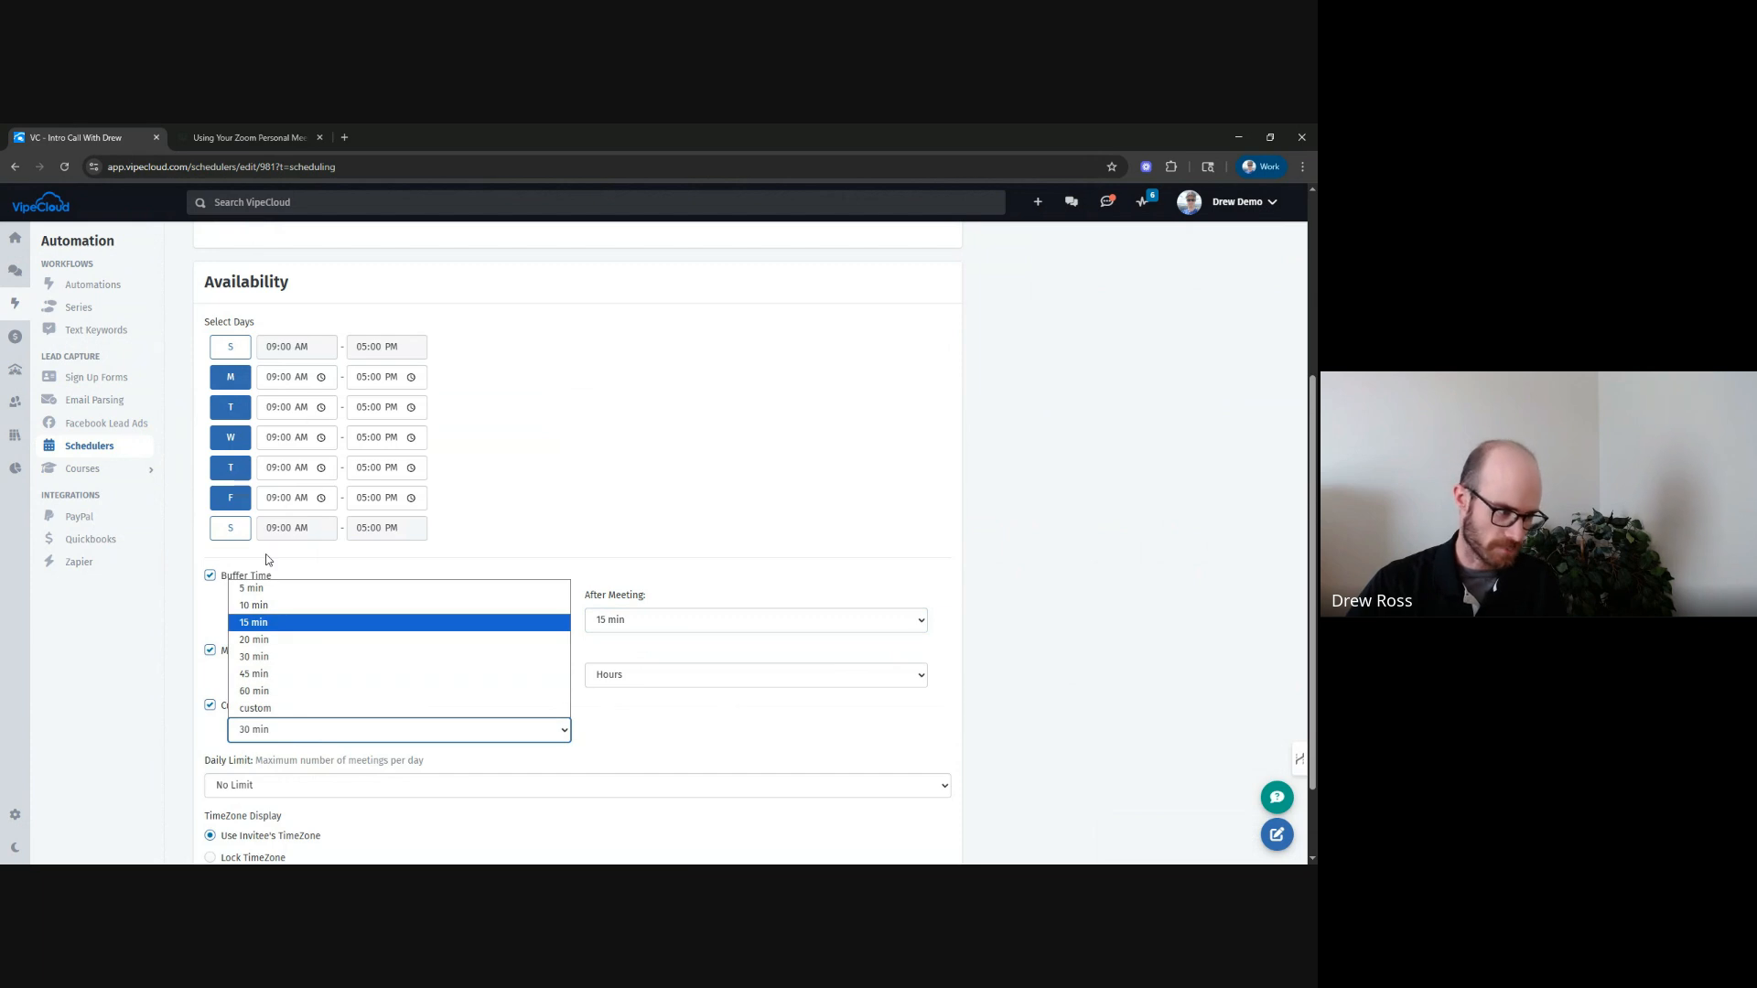
pyautogui.click(1064, 655)
# Set the daily limit to 2 meetings per day.
pyautogui.scroll(-2, 396, 805)
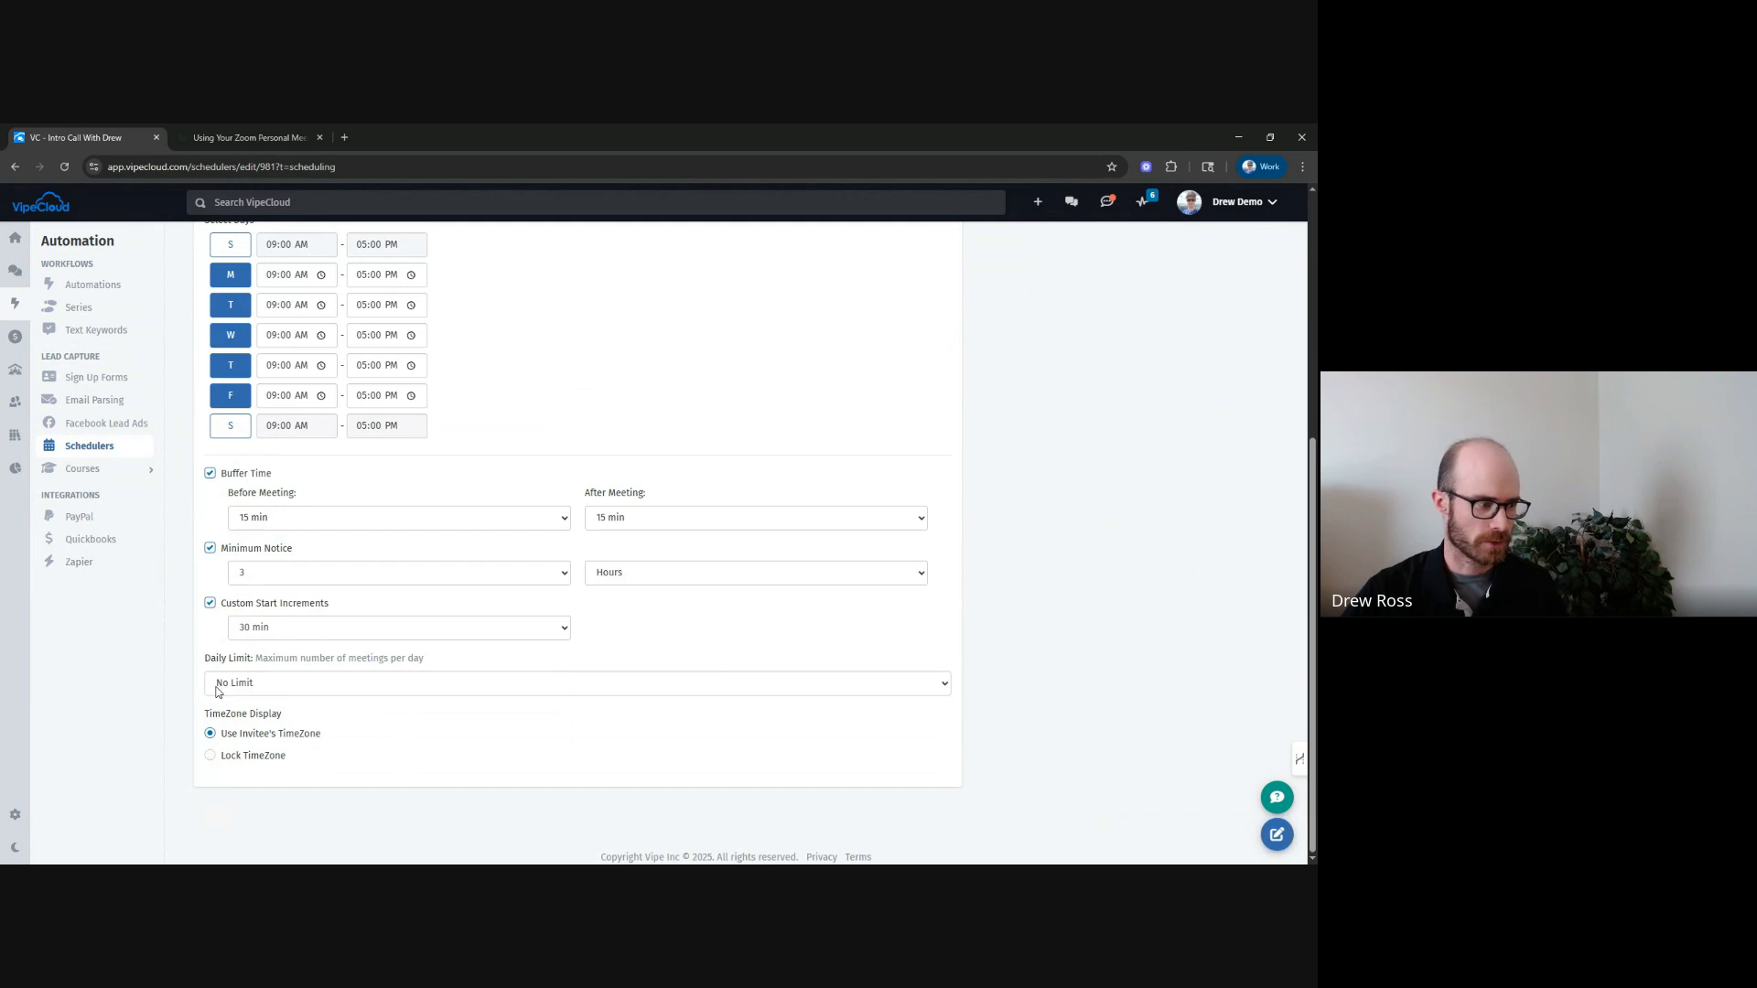
pyautogui.click(217, 684)
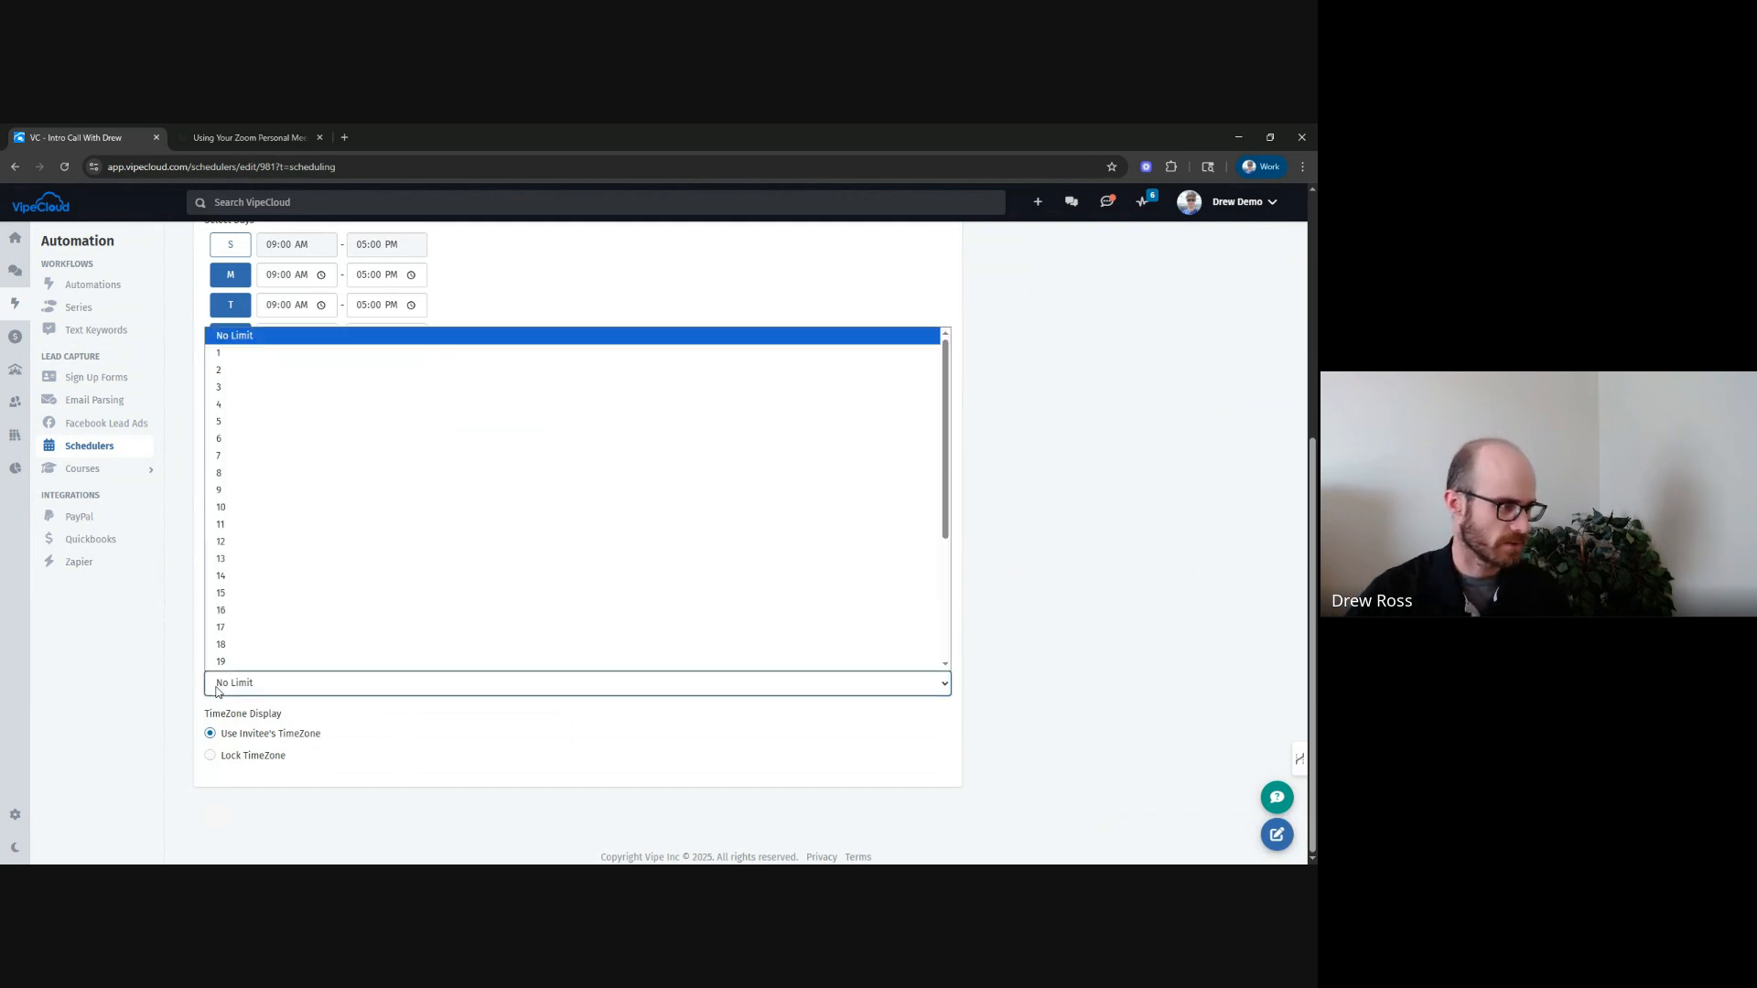
pyautogui.click(265, 376)
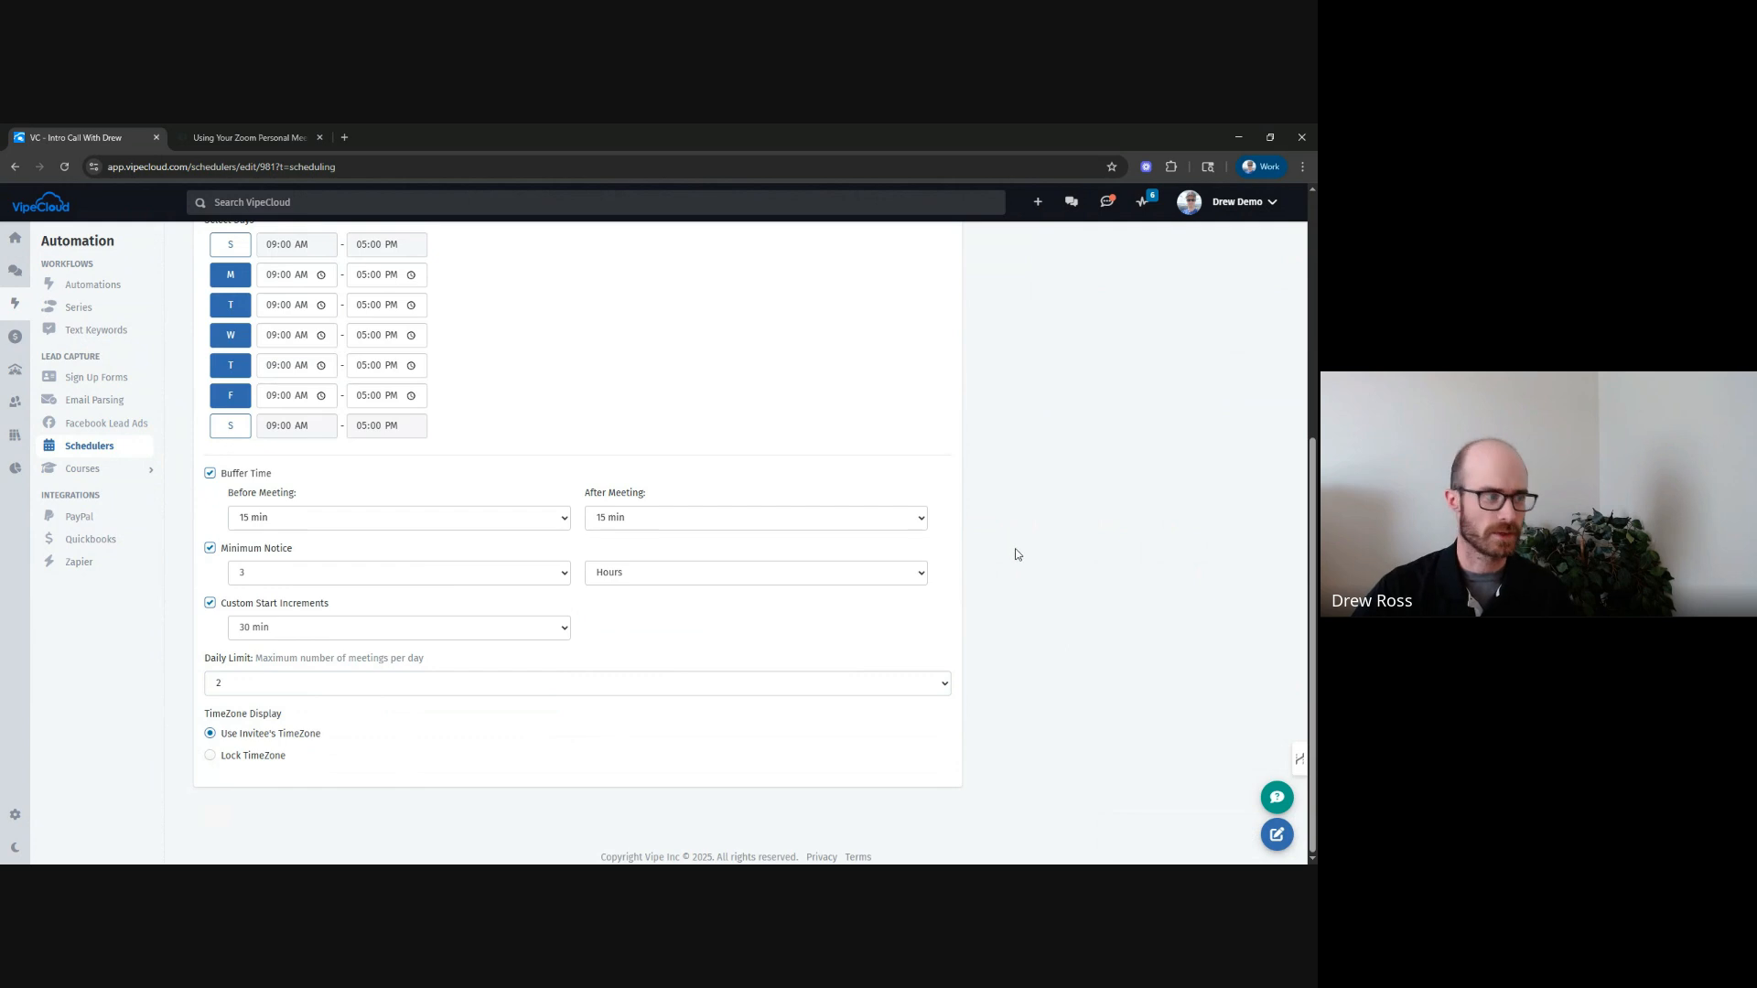
# Review the scheduler's form fields and form details settings.
pyautogui.scroll(7, 1012, 549)
pyautogui.click(351, 335)
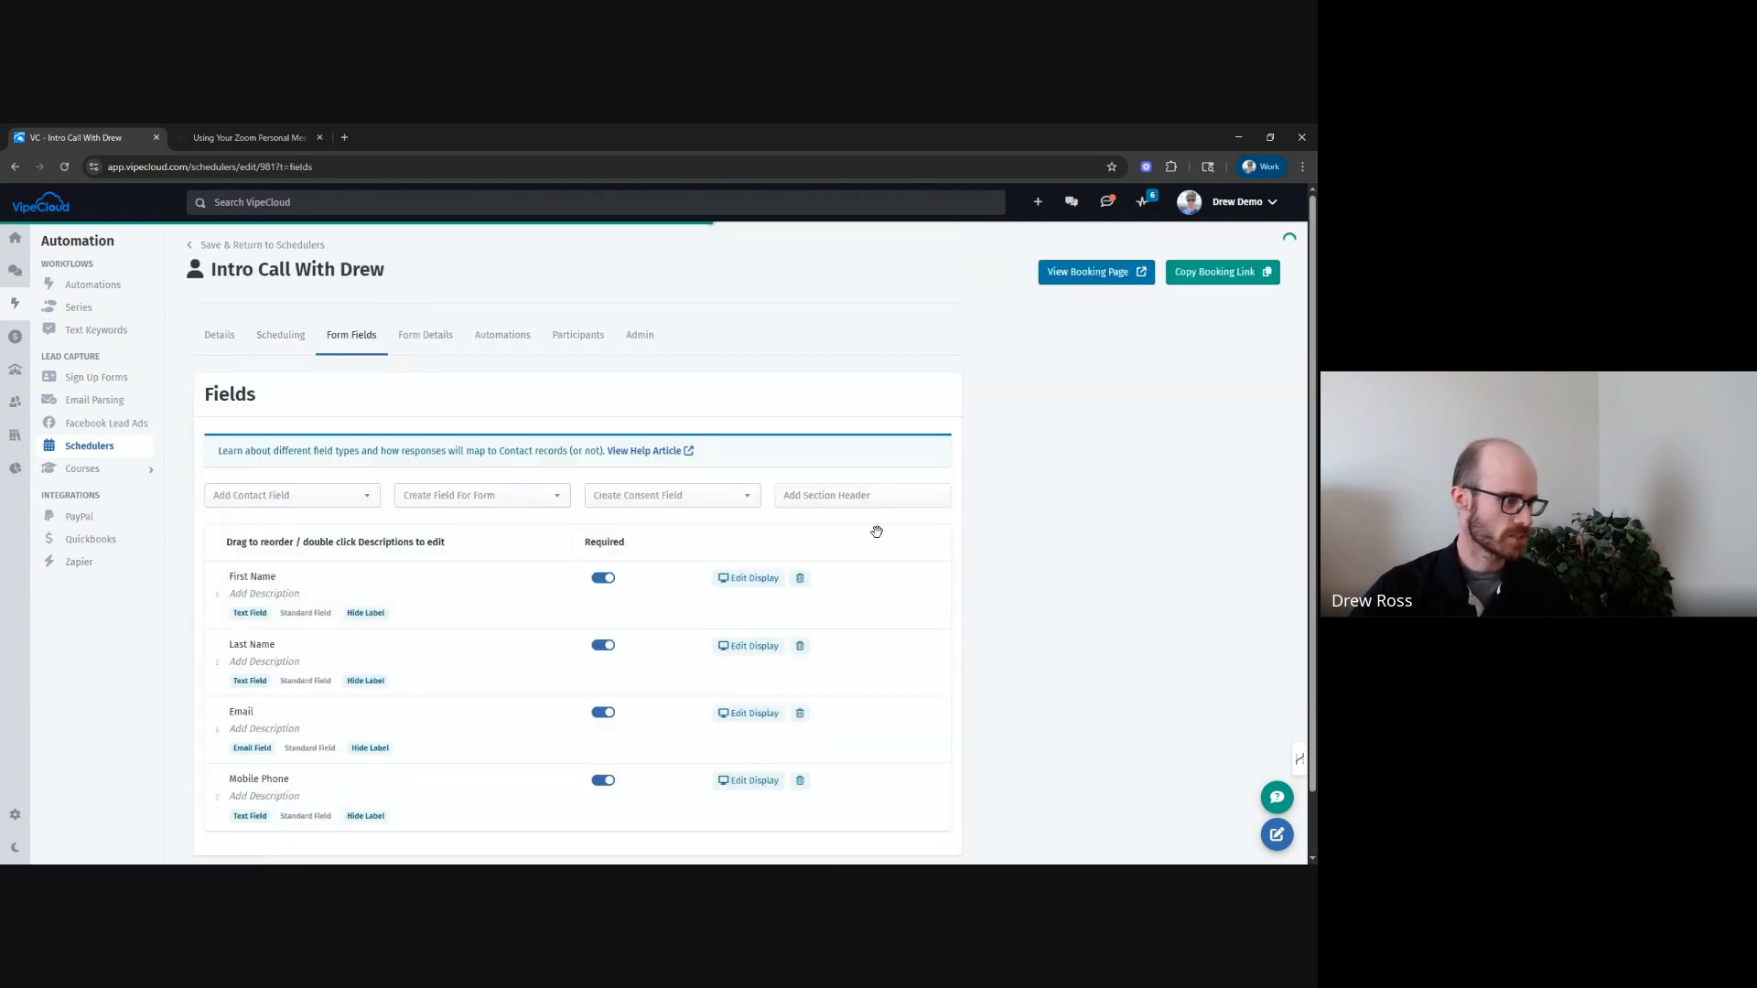
pyautogui.scroll(-1, 1202, 653)
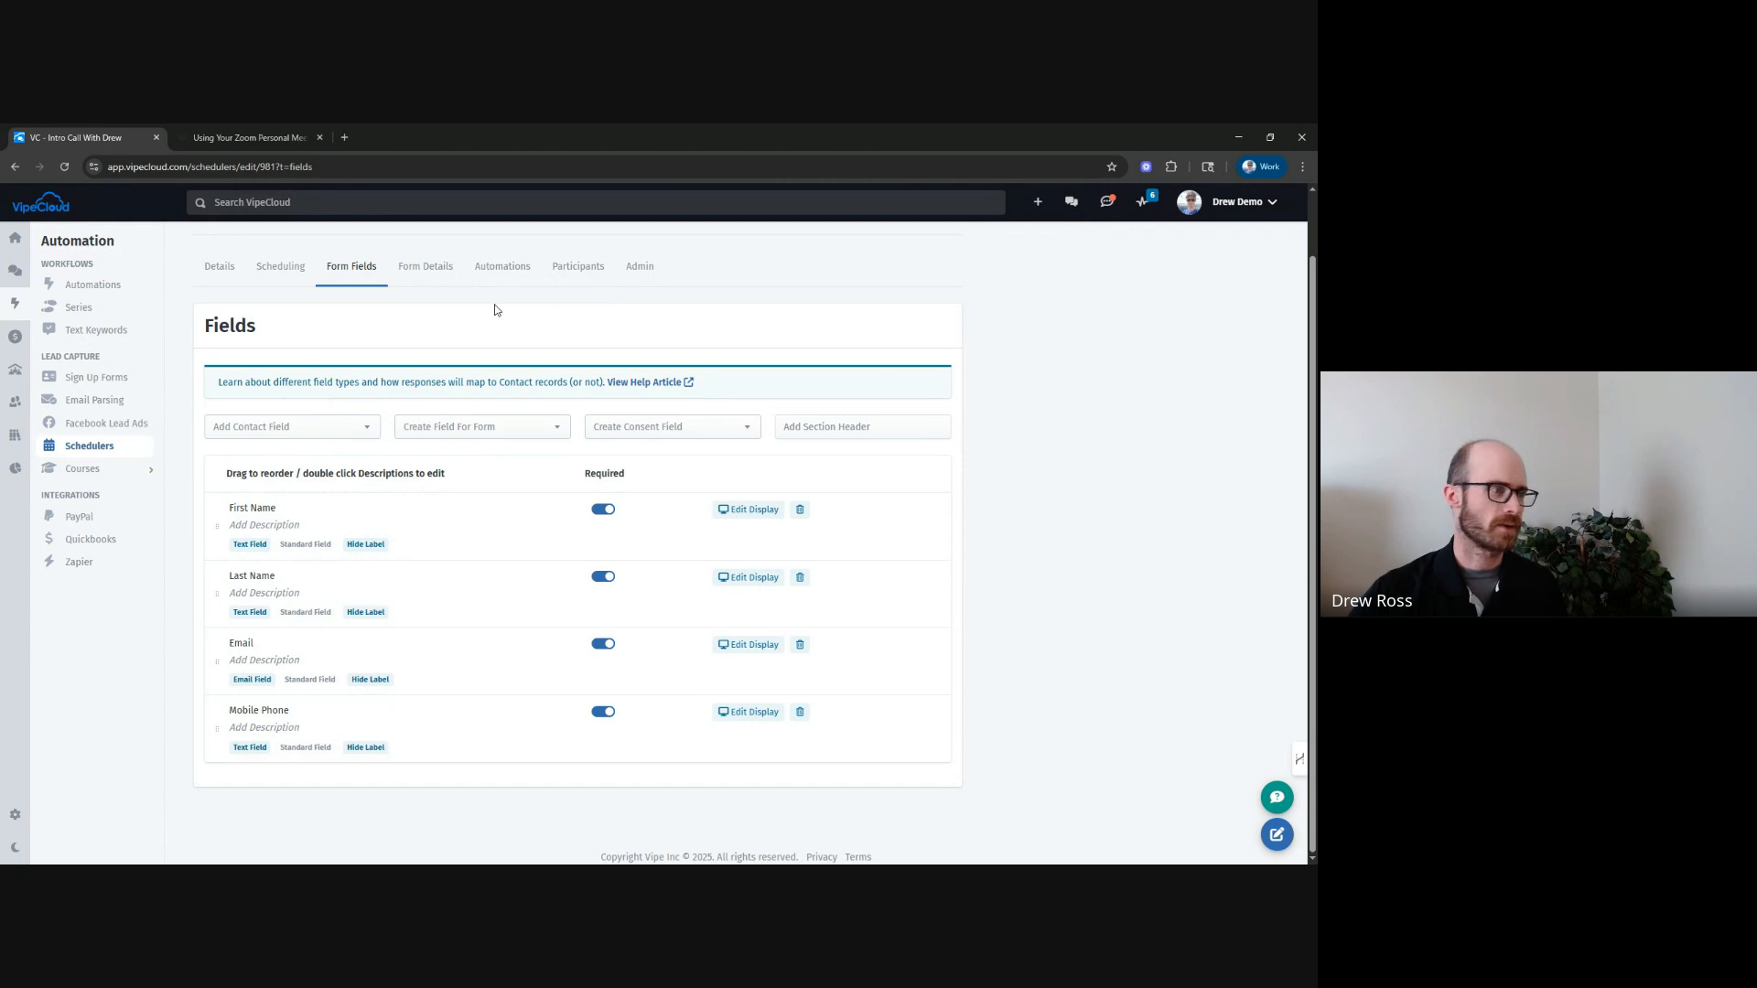
pyautogui.click(449, 270)
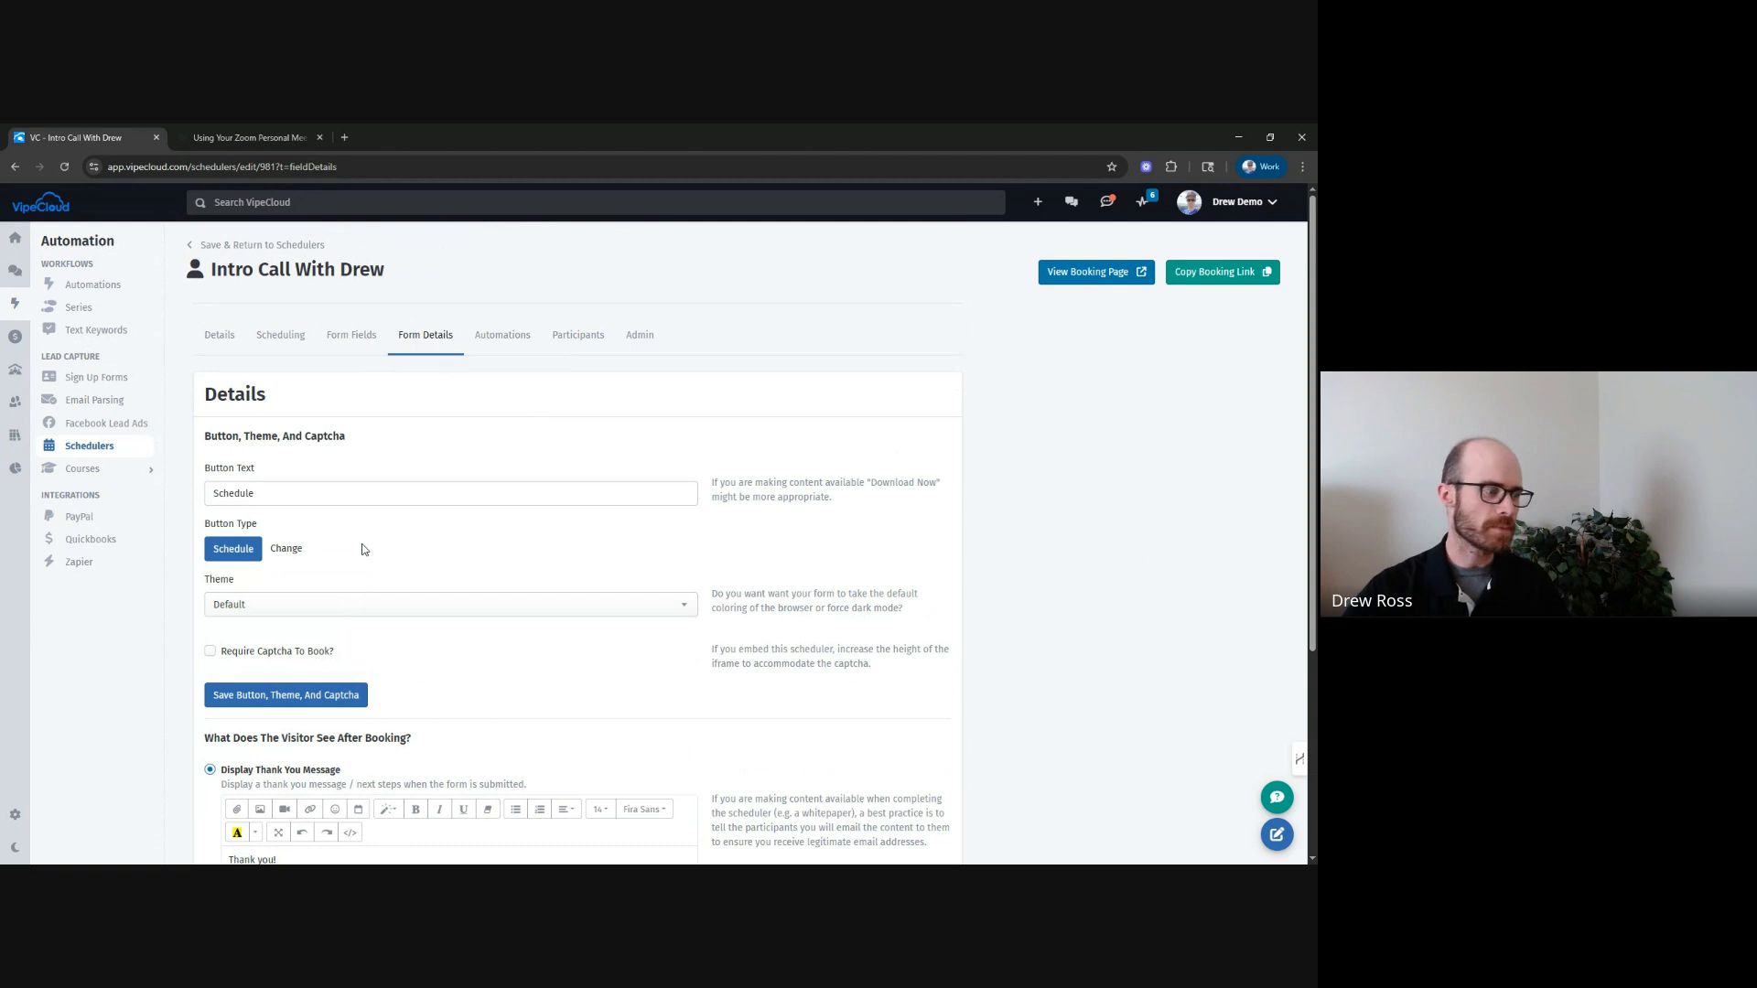
pyautogui.scroll(-2, 364, 549)
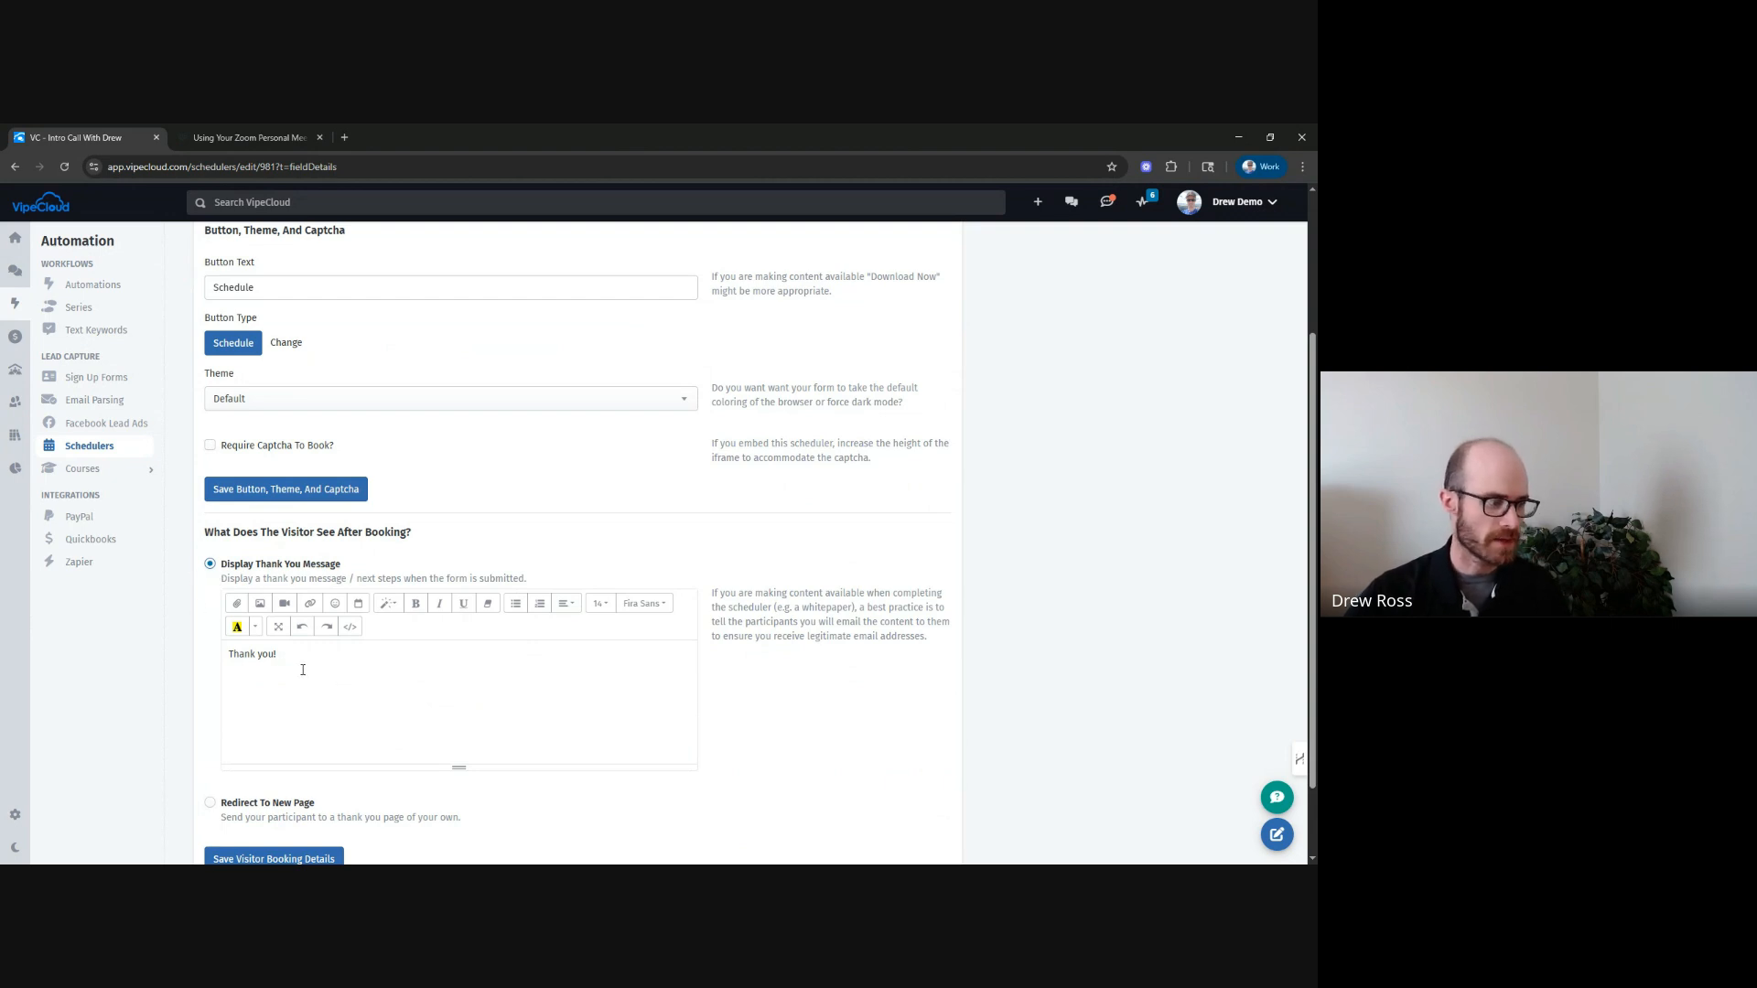
pyautogui.scroll(-1, 289, 672)
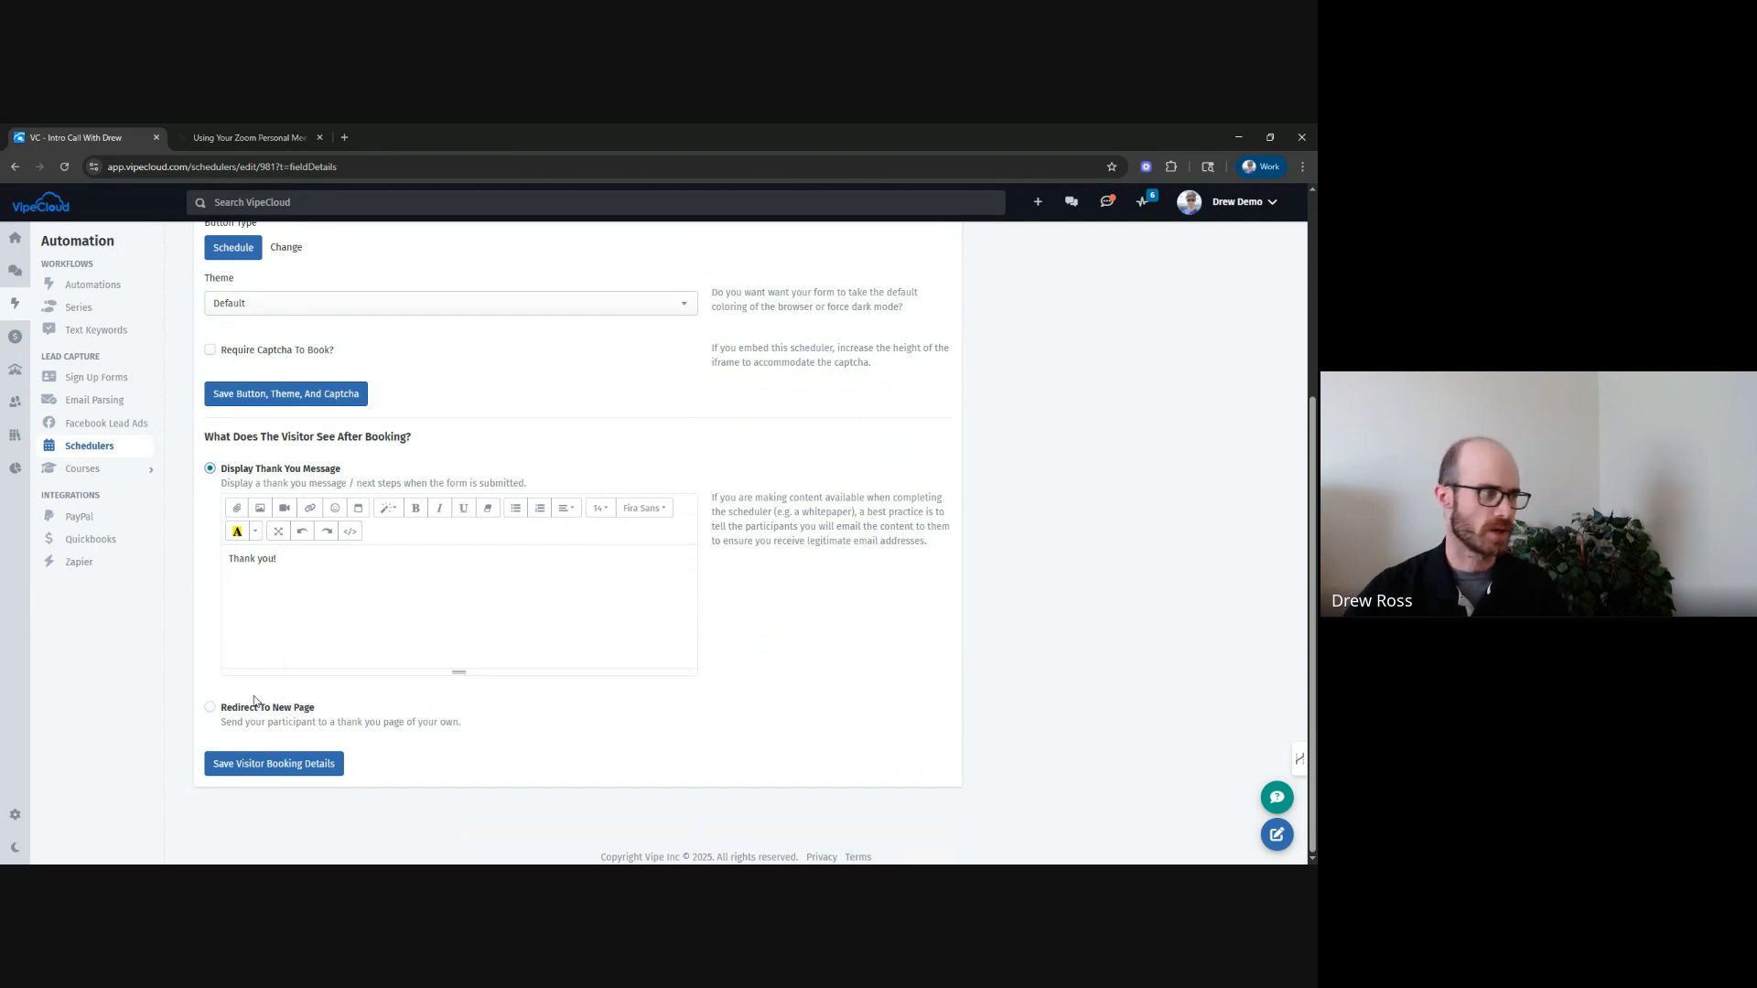
pyautogui.scroll(3, 250, 638)
# Review the scheduler's automations, opening and closing the new automation panel, and its participants list.
pyautogui.click(515, 333)
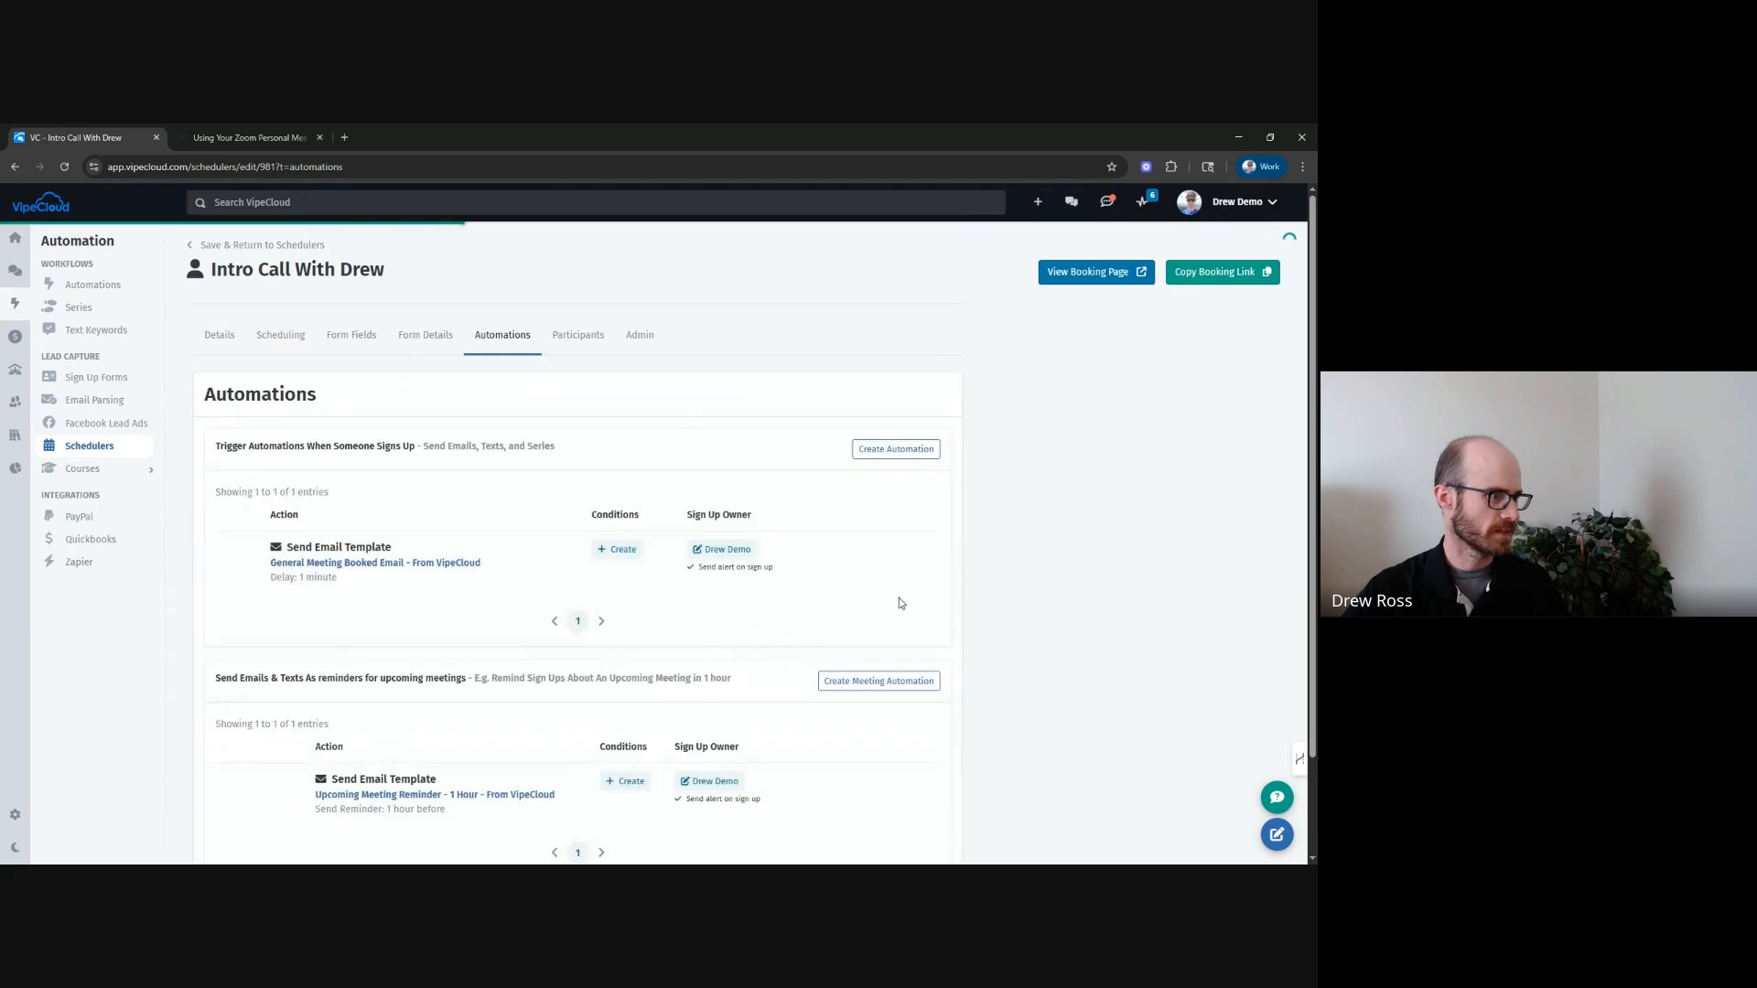
pyautogui.scroll(-2, 915, 550)
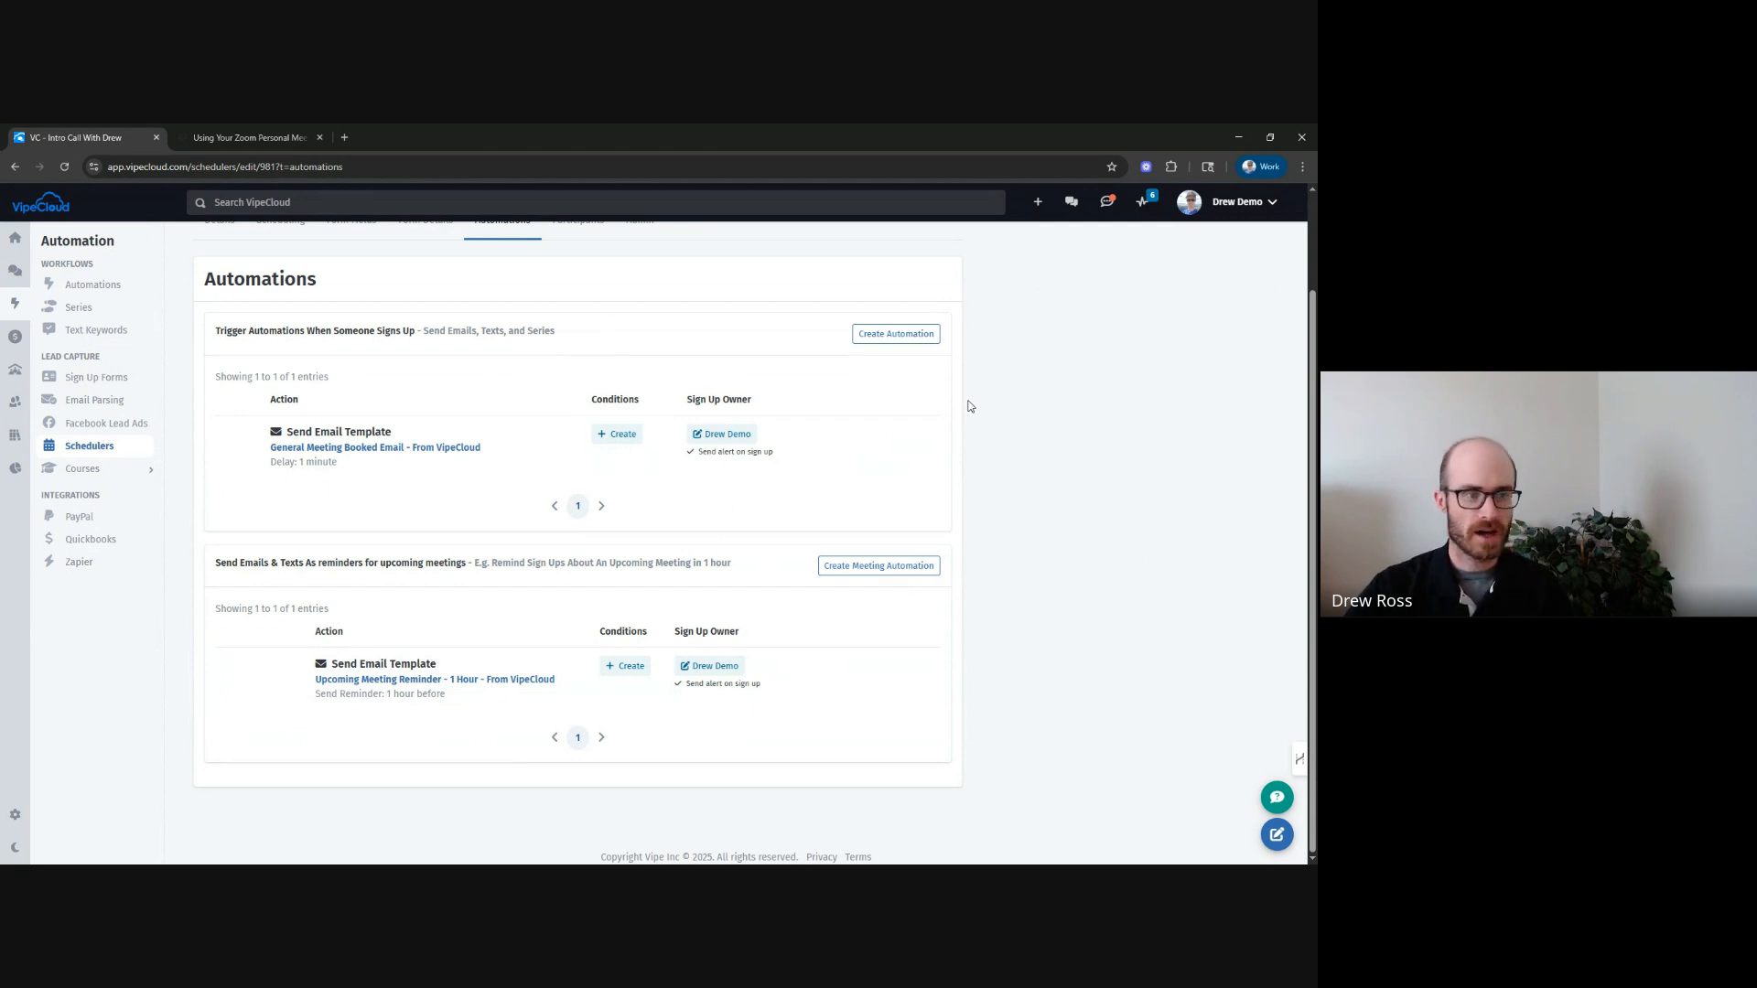
pyautogui.click(859, 333)
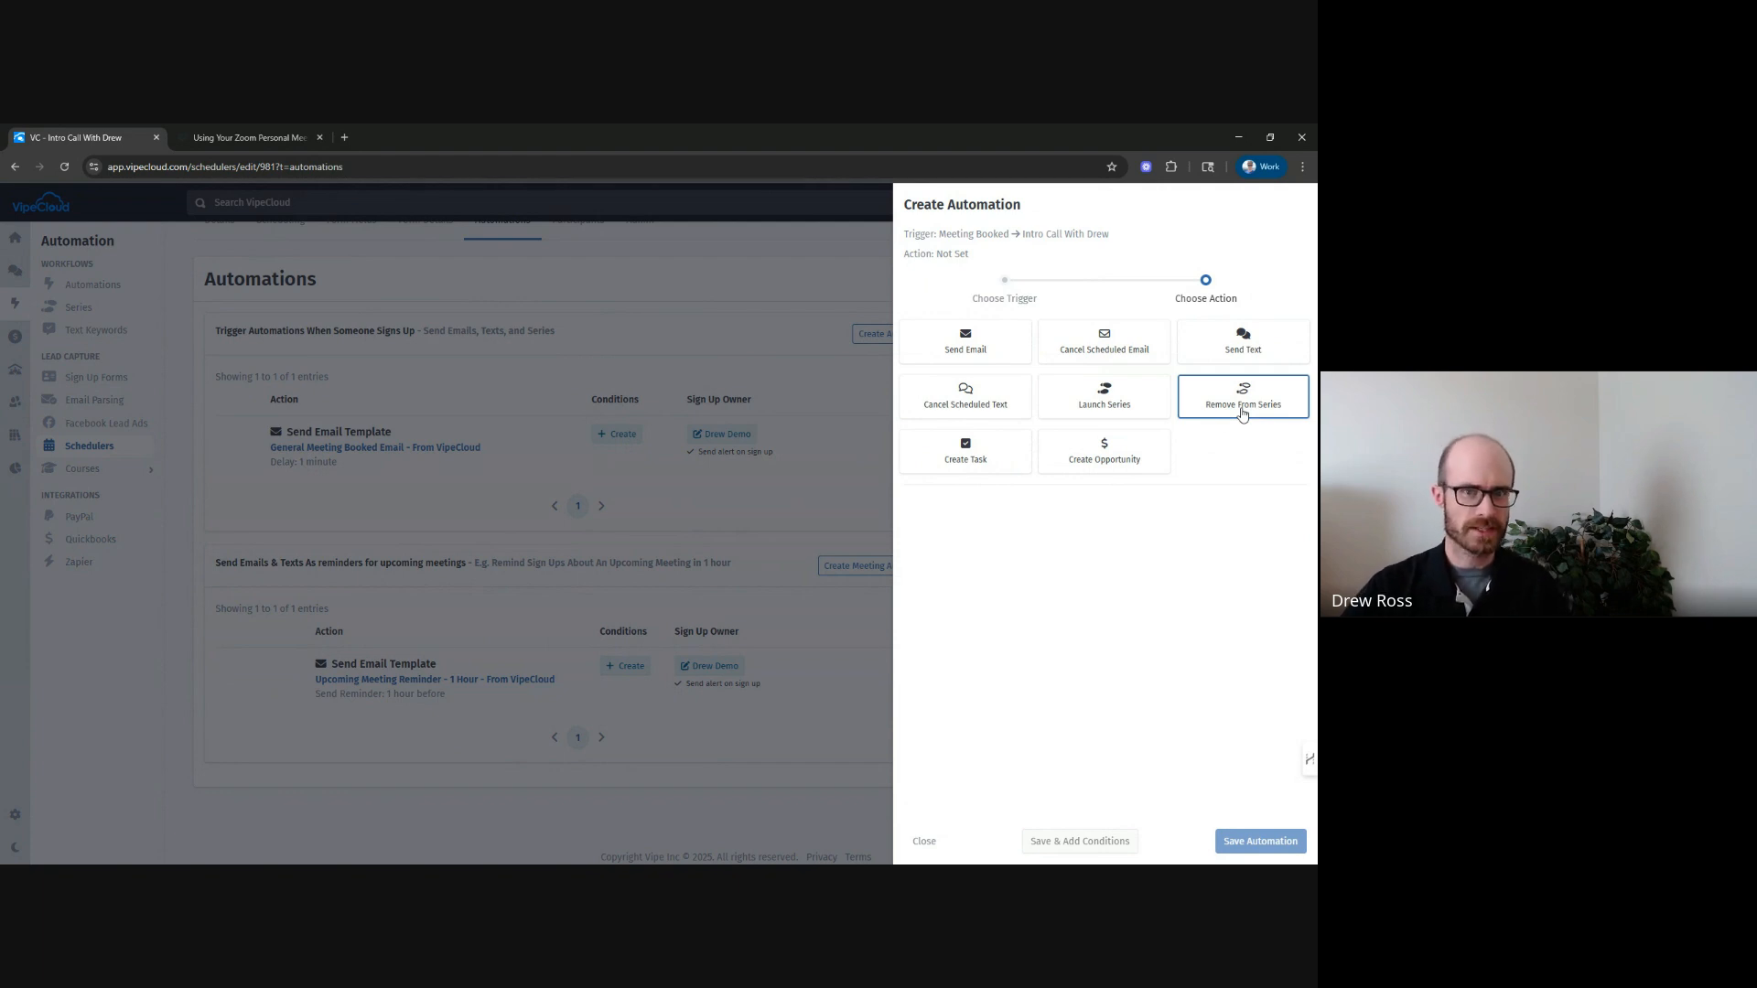
pyautogui.click(920, 842)
pyautogui.scroll(2, 1105, 511)
pyautogui.click(577, 335)
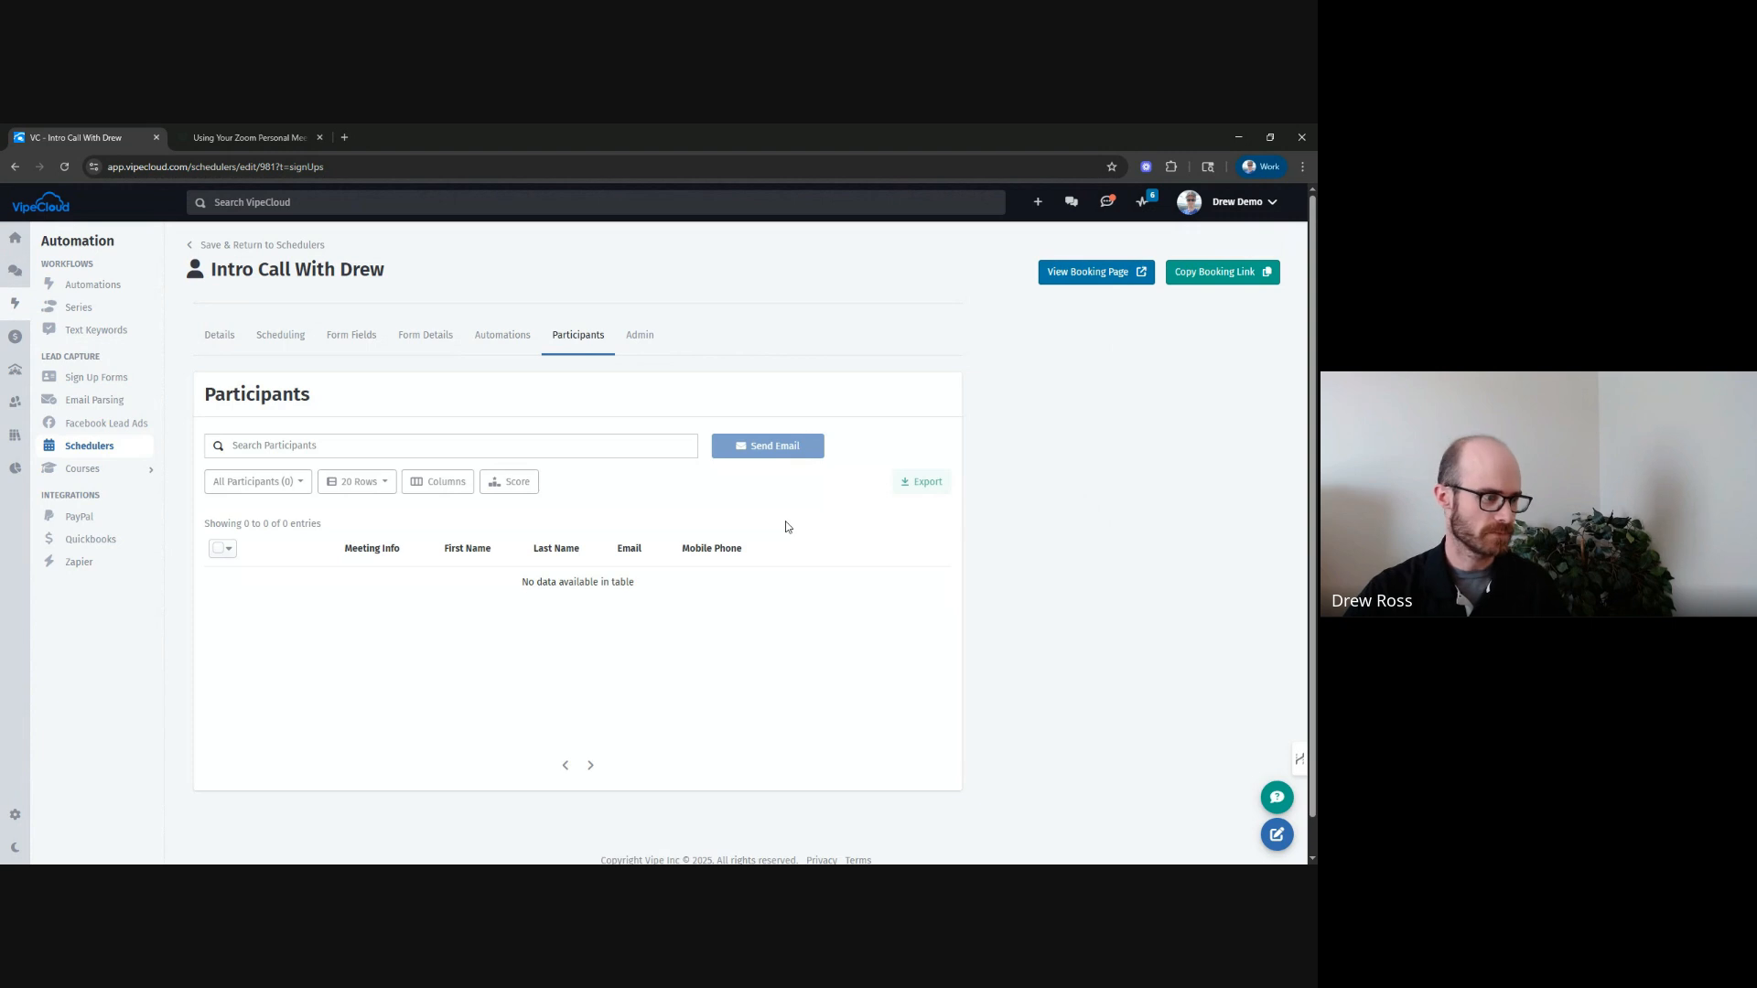
# In the admin settings, assign the %initialcallscheduler% short link merge tag.
pyautogui.click(640, 355)
pyautogui.scroll(-2, 253, 411)
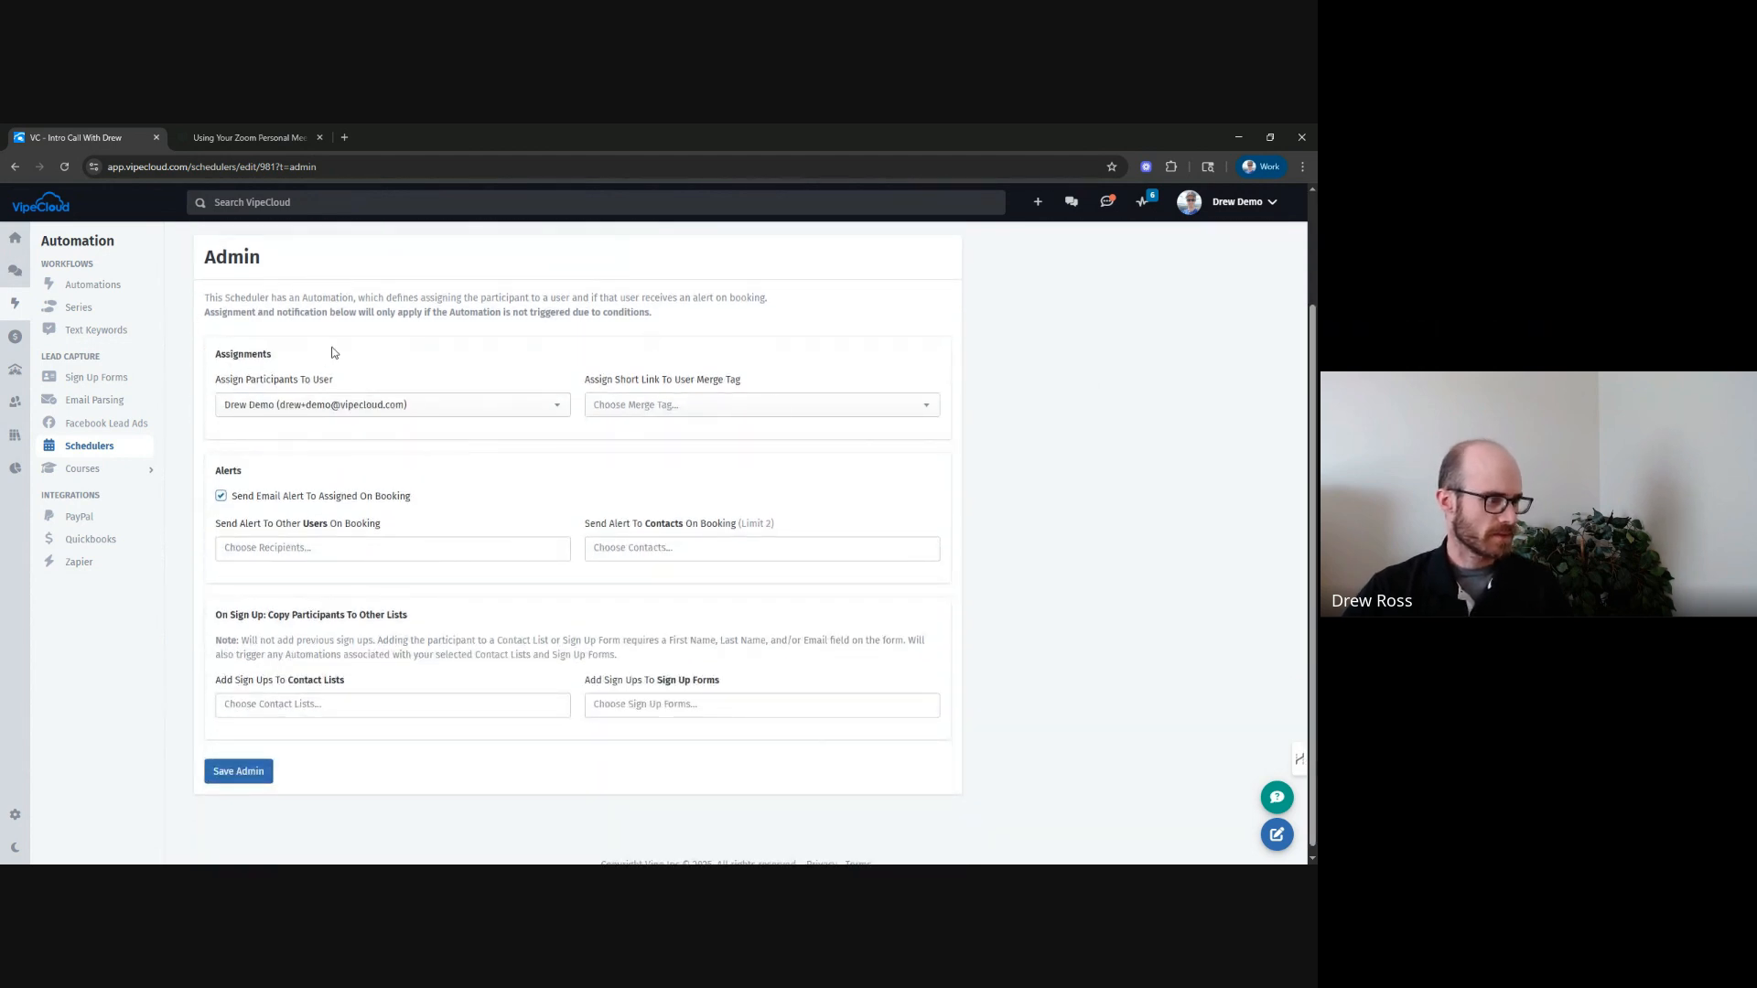
pyautogui.scroll(2, 549, 438)
pyautogui.scroll(-1, 499, 414)
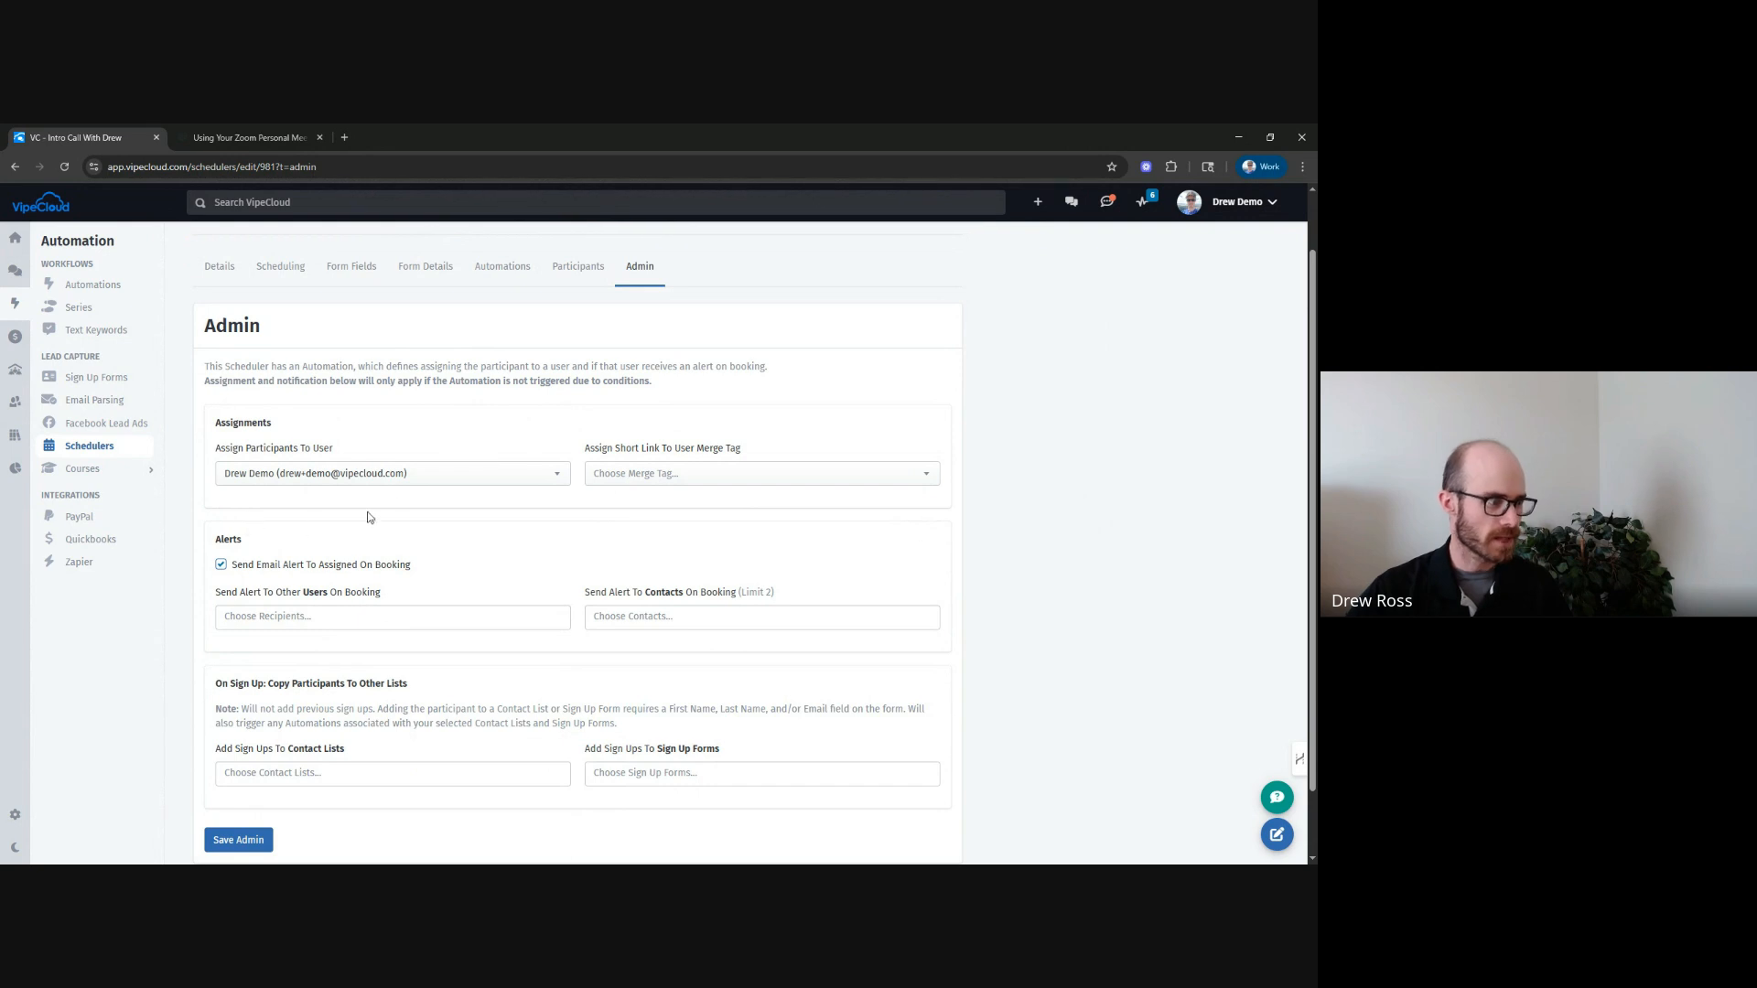
pyautogui.click(309, 482)
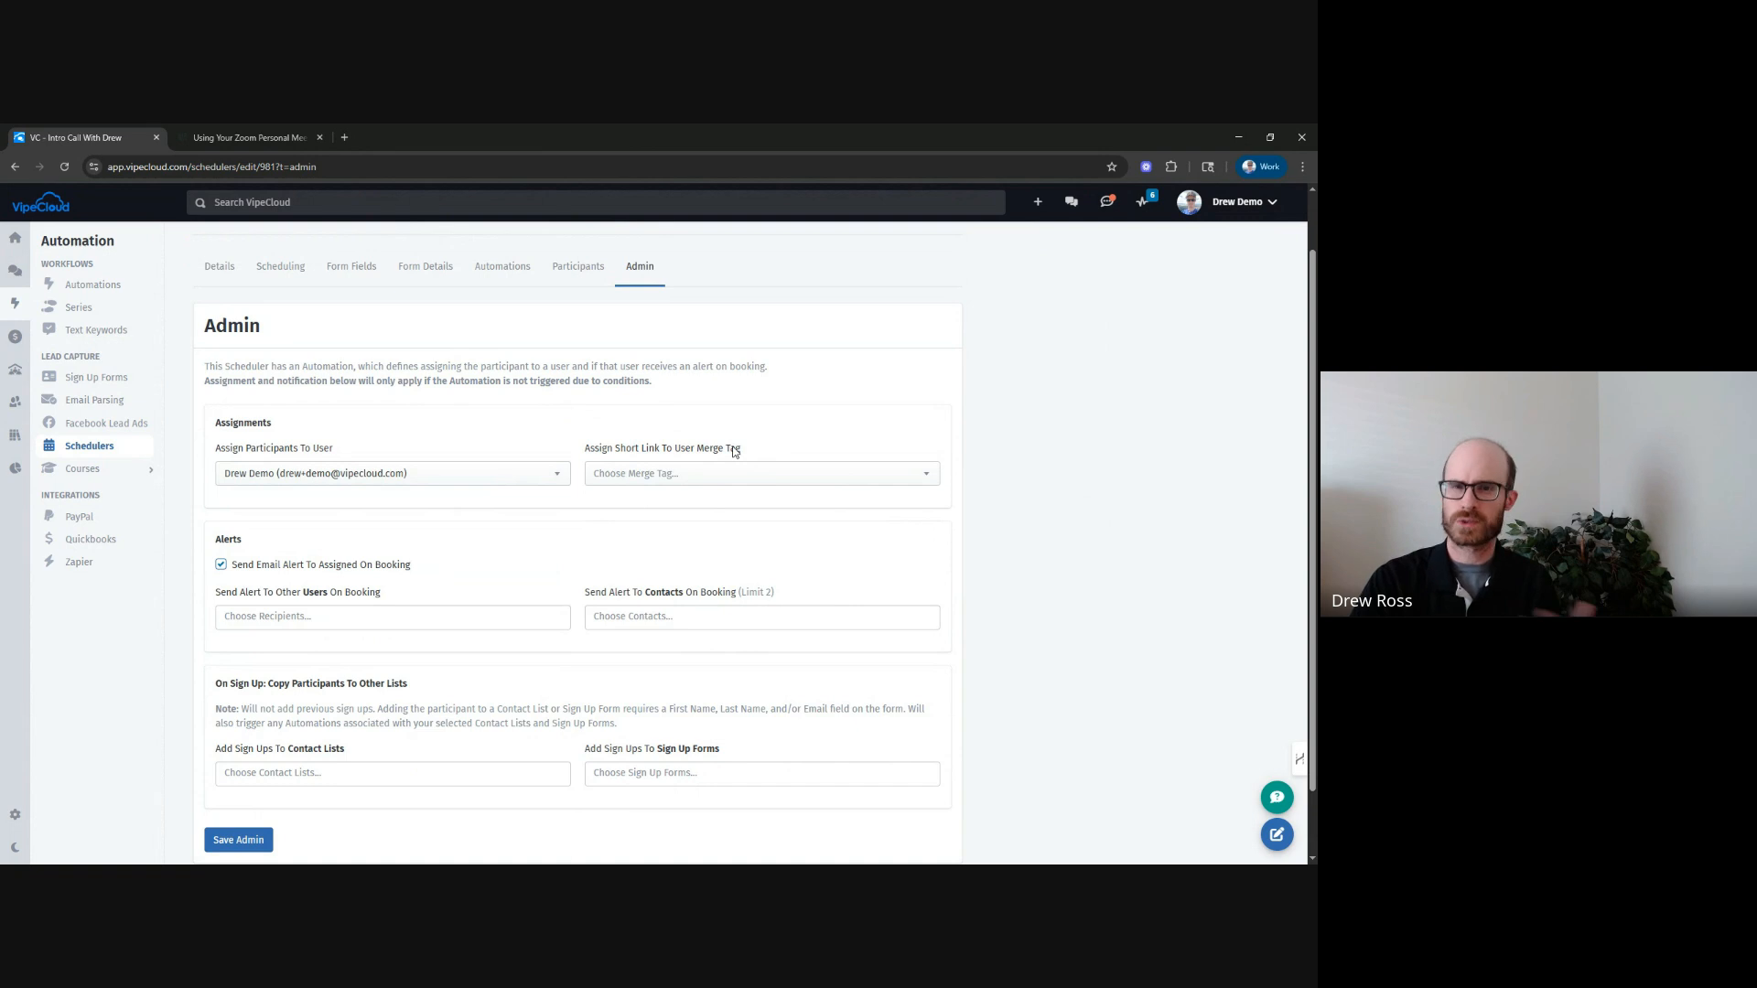
pyautogui.click(802, 473)
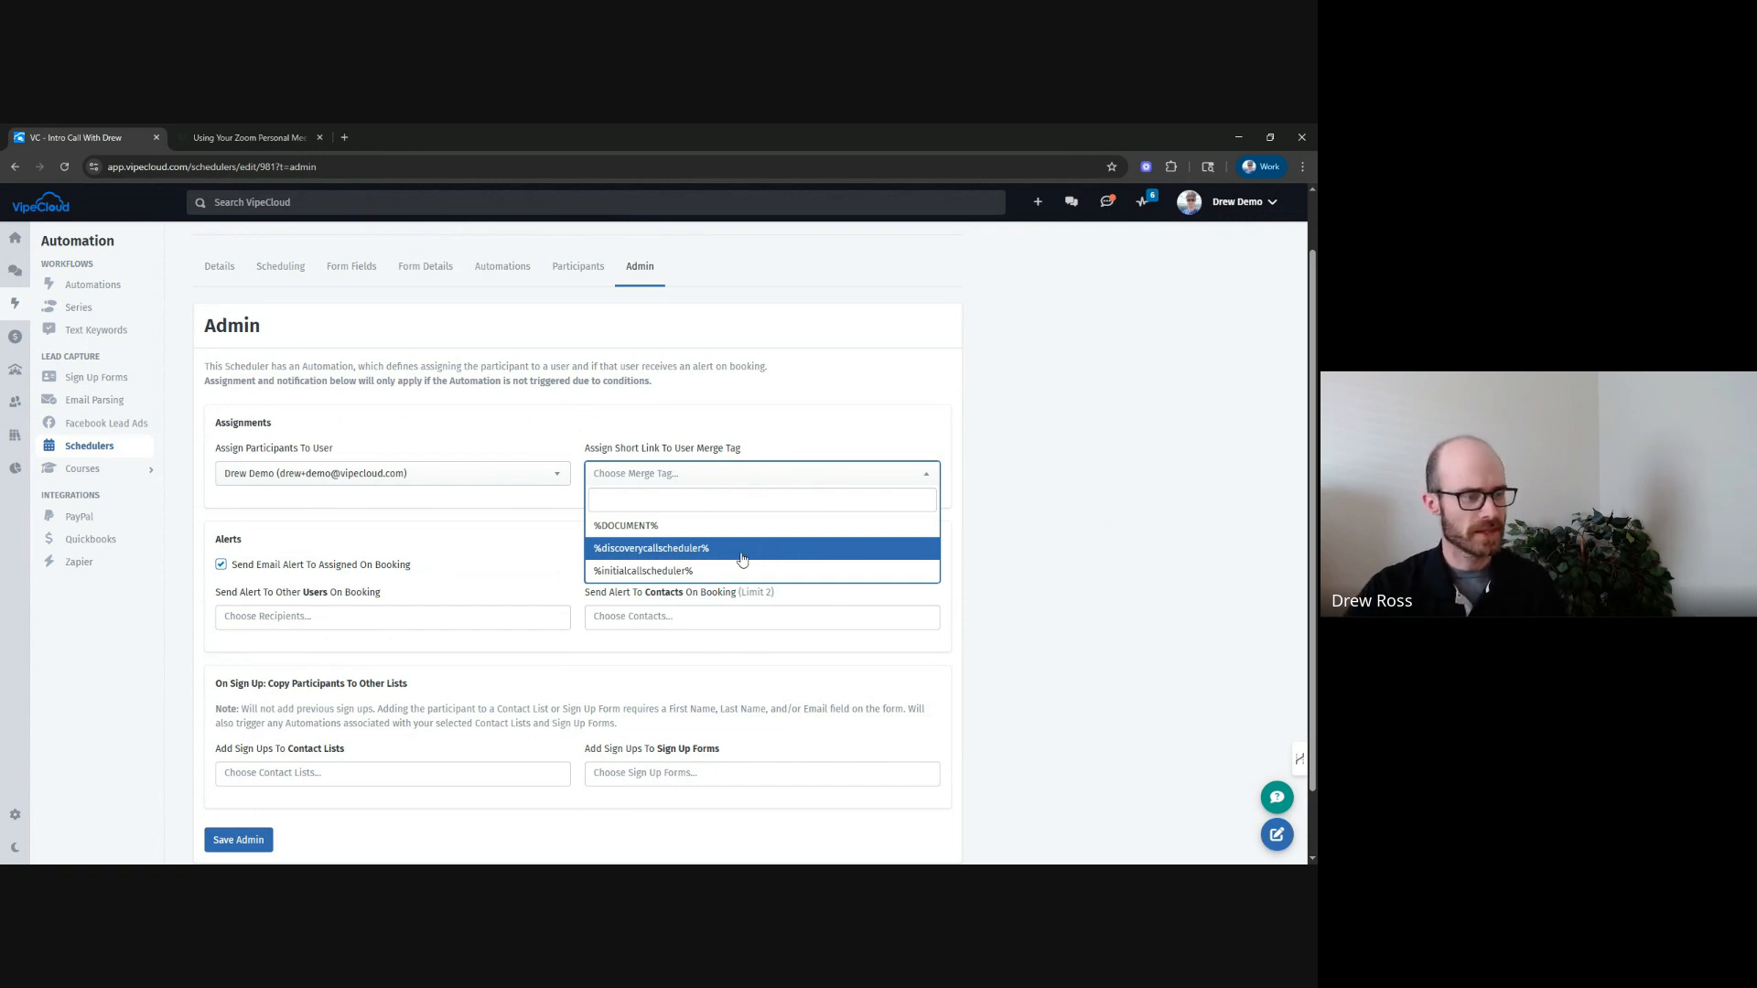
pyautogui.click(631, 574)
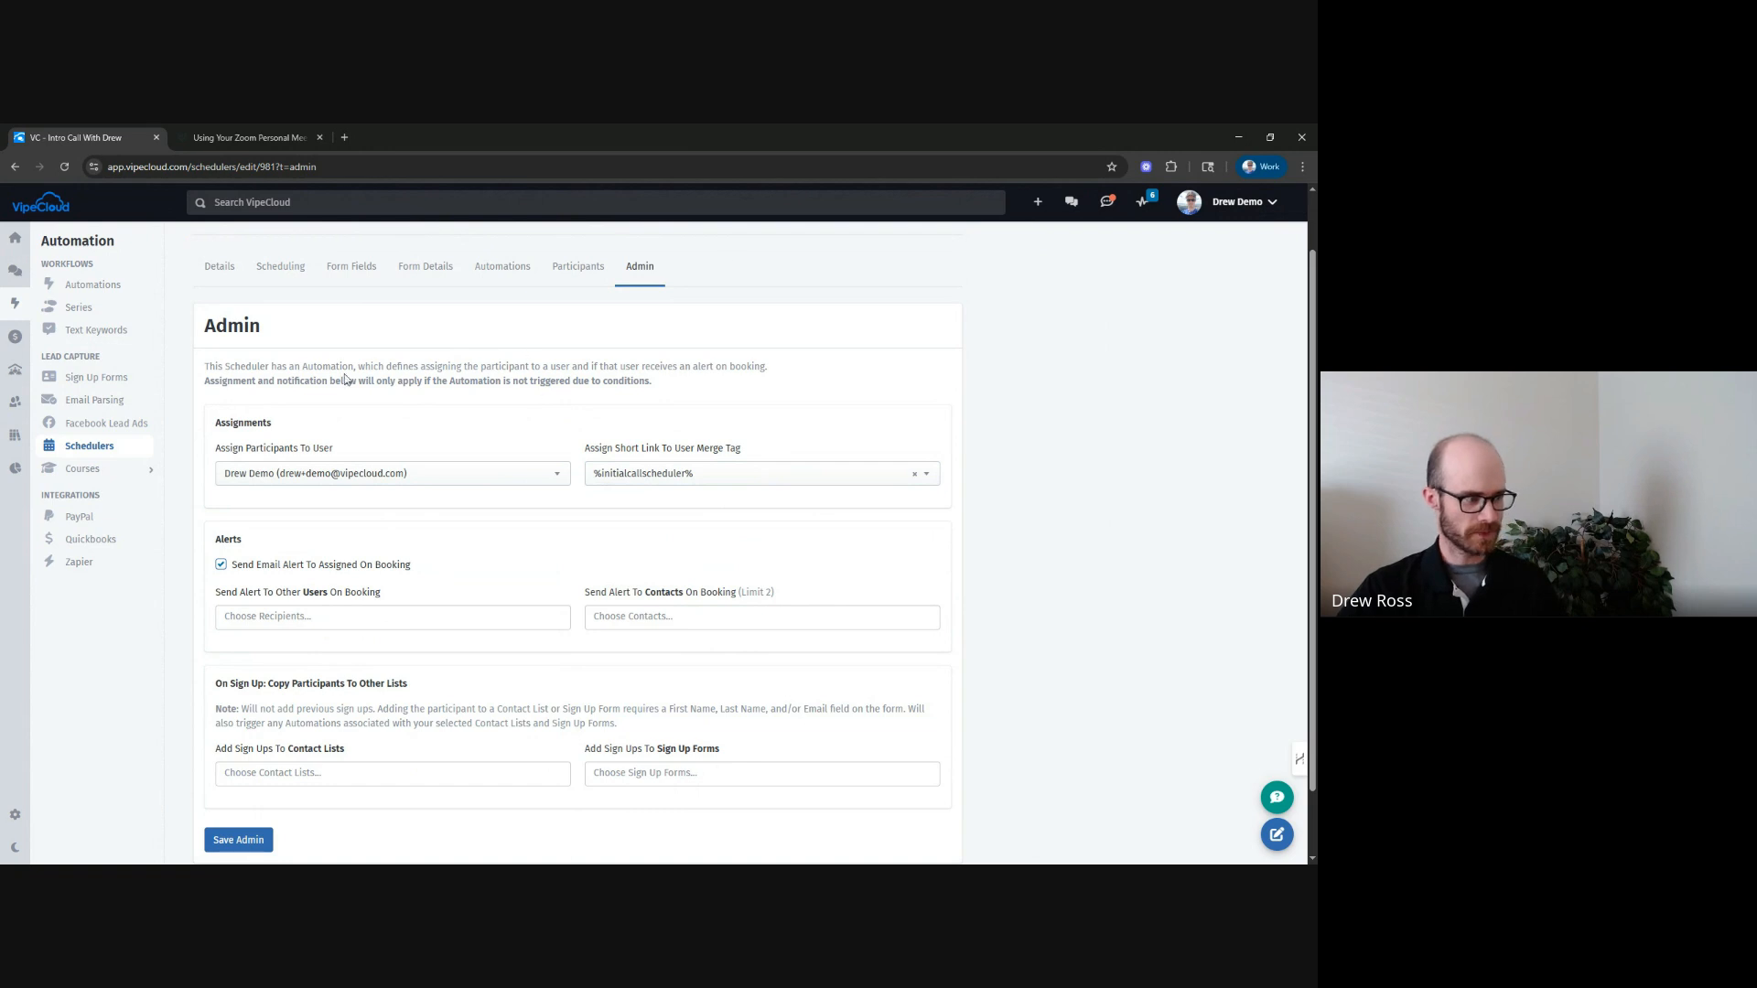
# Save the admin settings.
pyautogui.scroll(2, 458, 366)
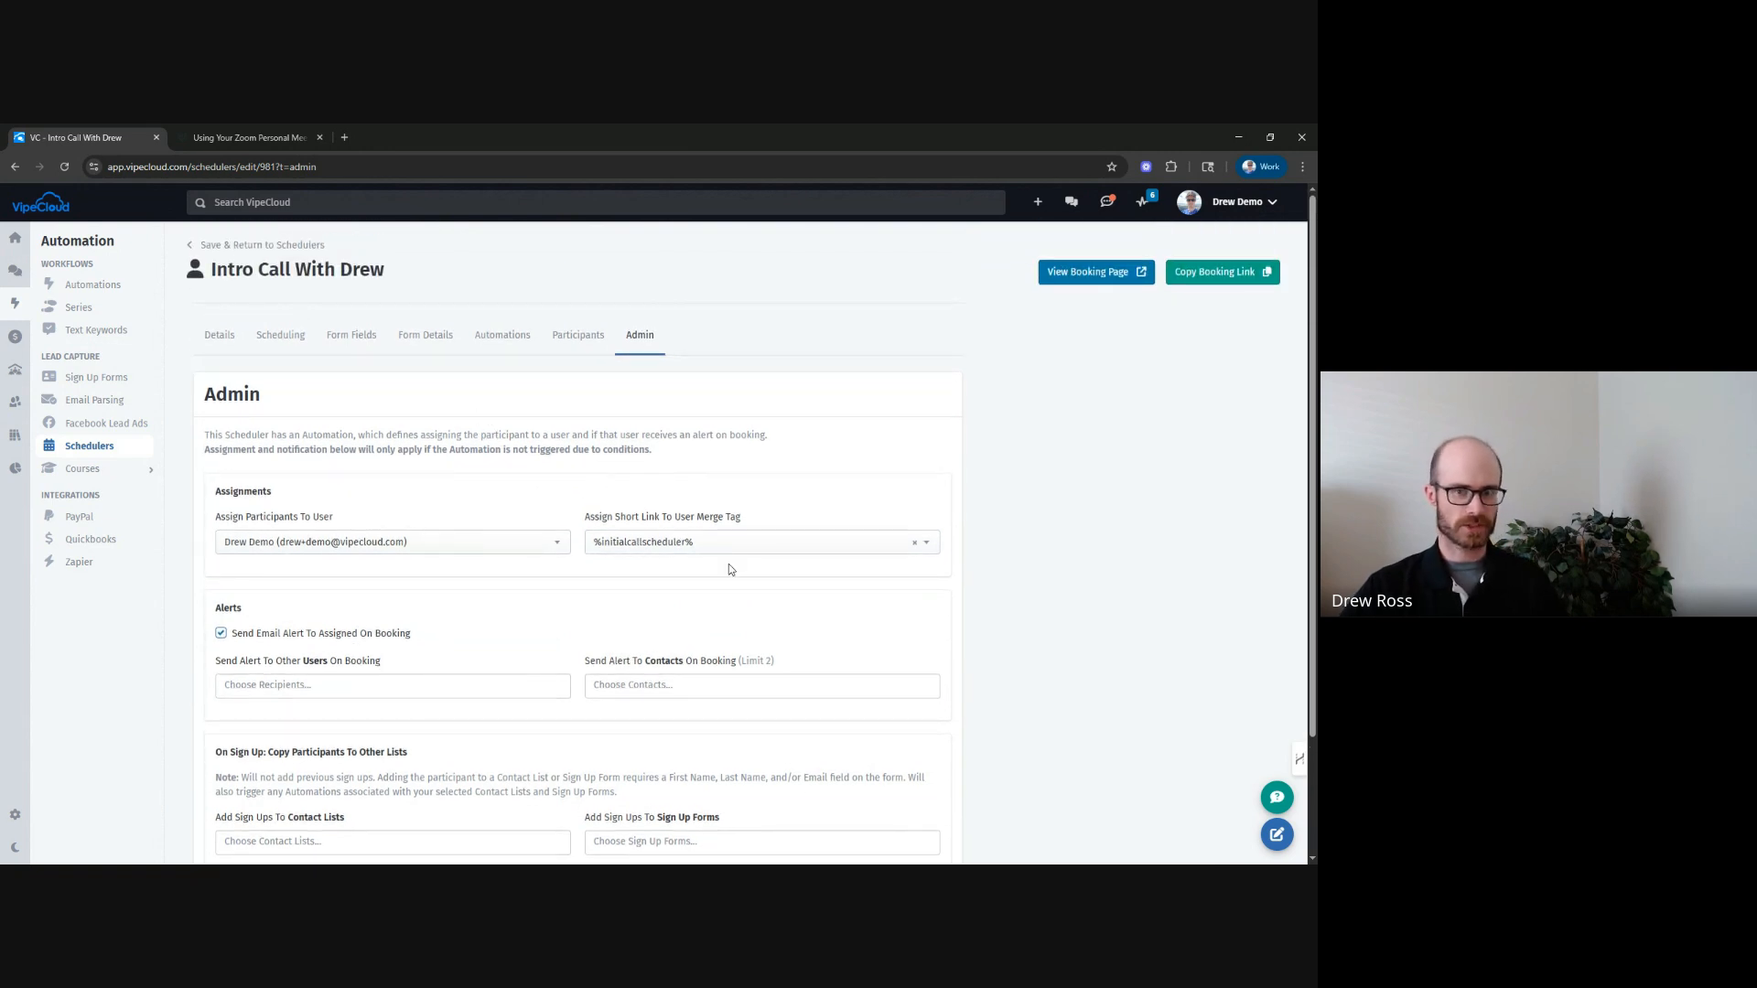
pyautogui.scroll(-2, 1015, 539)
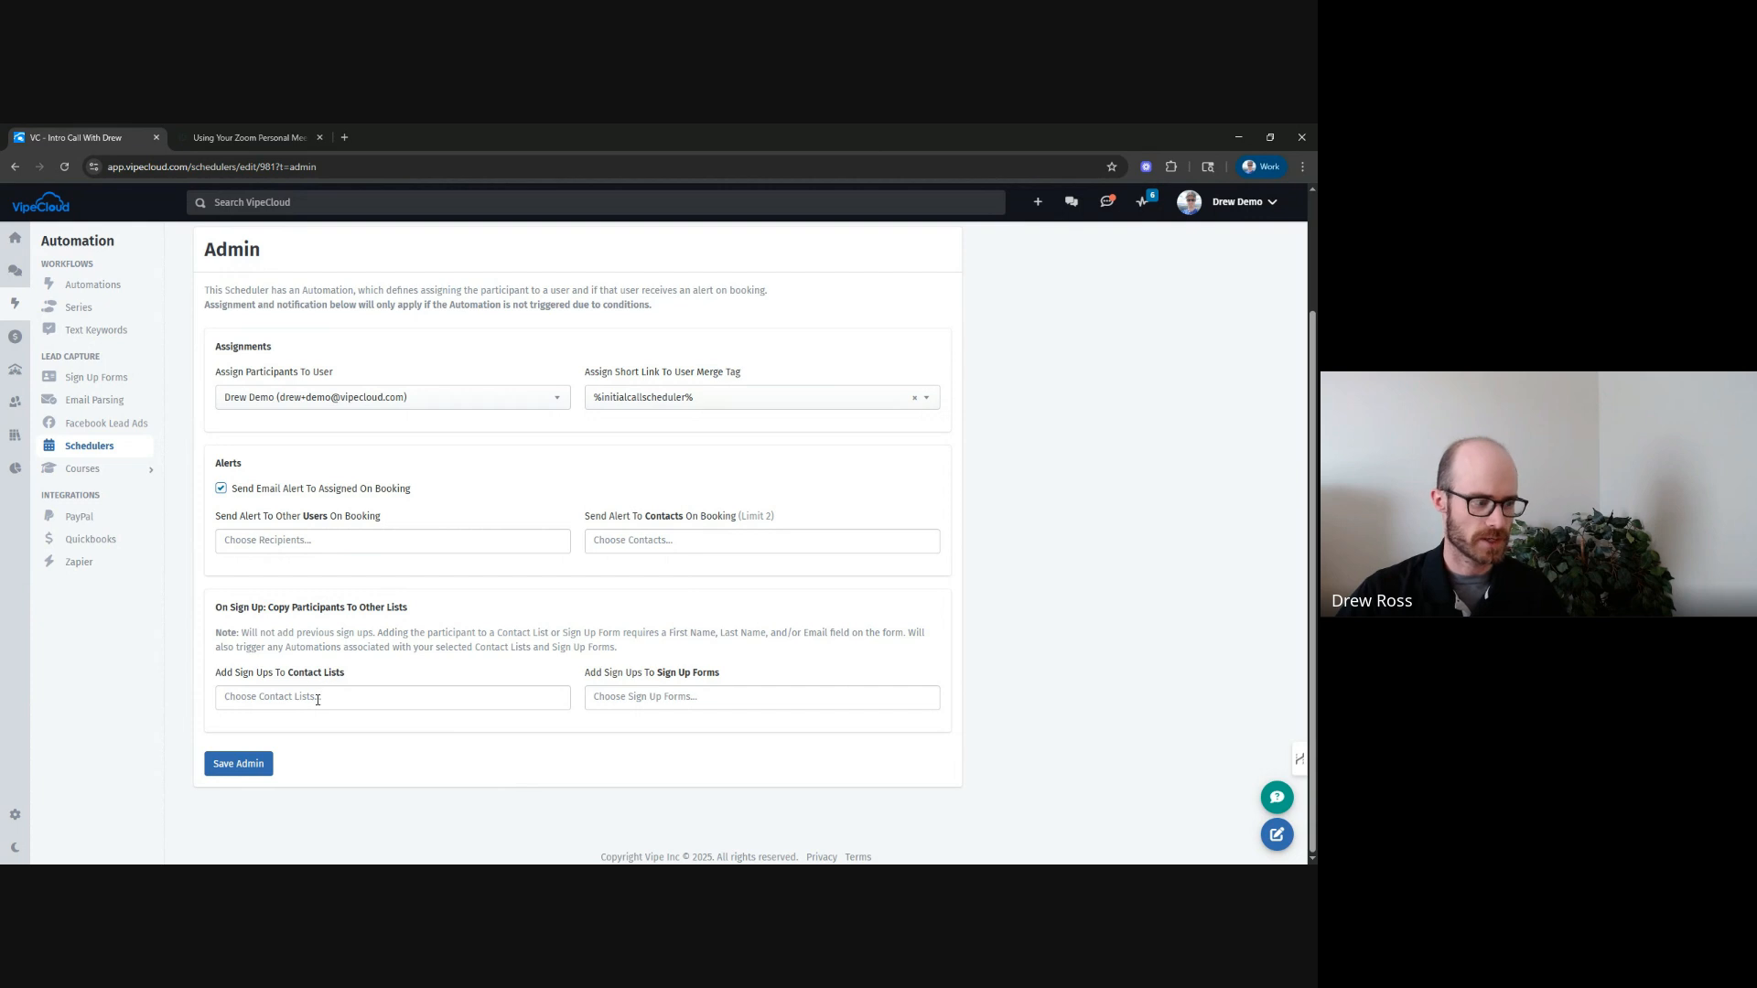
pyautogui.moveTo(216, 608); pyautogui.dragTo(438, 618)
pyautogui.click(388, 623)
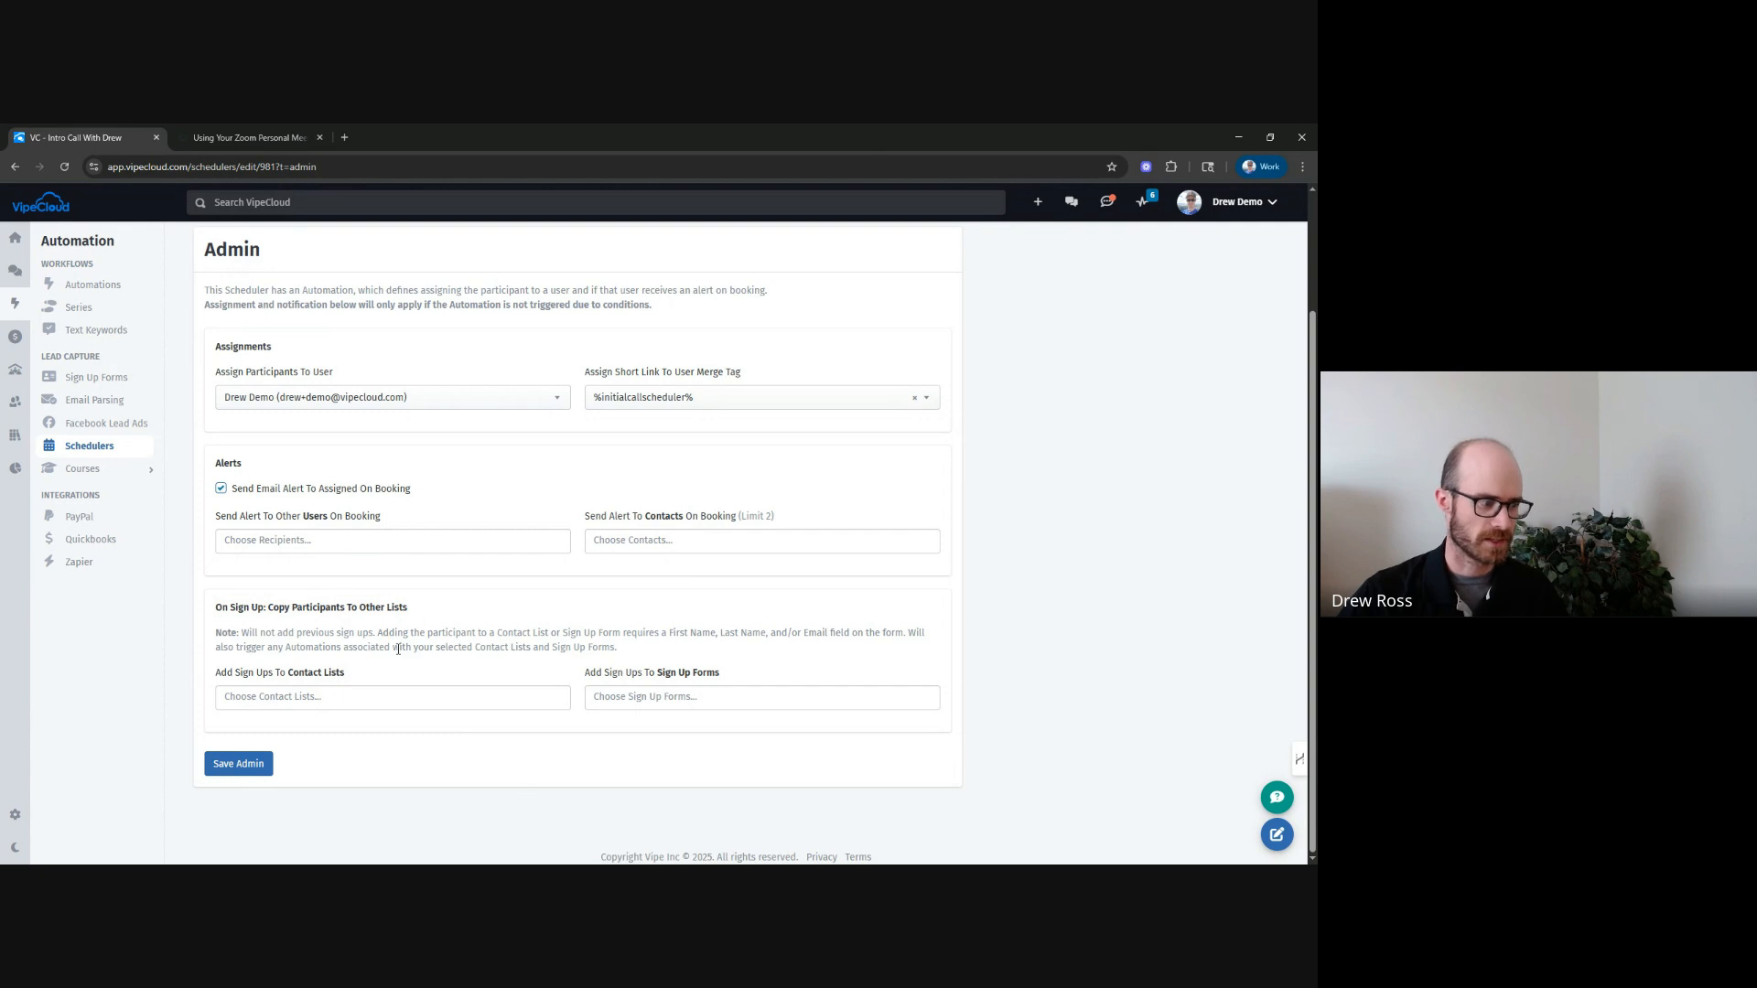
pyautogui.click(240, 765)
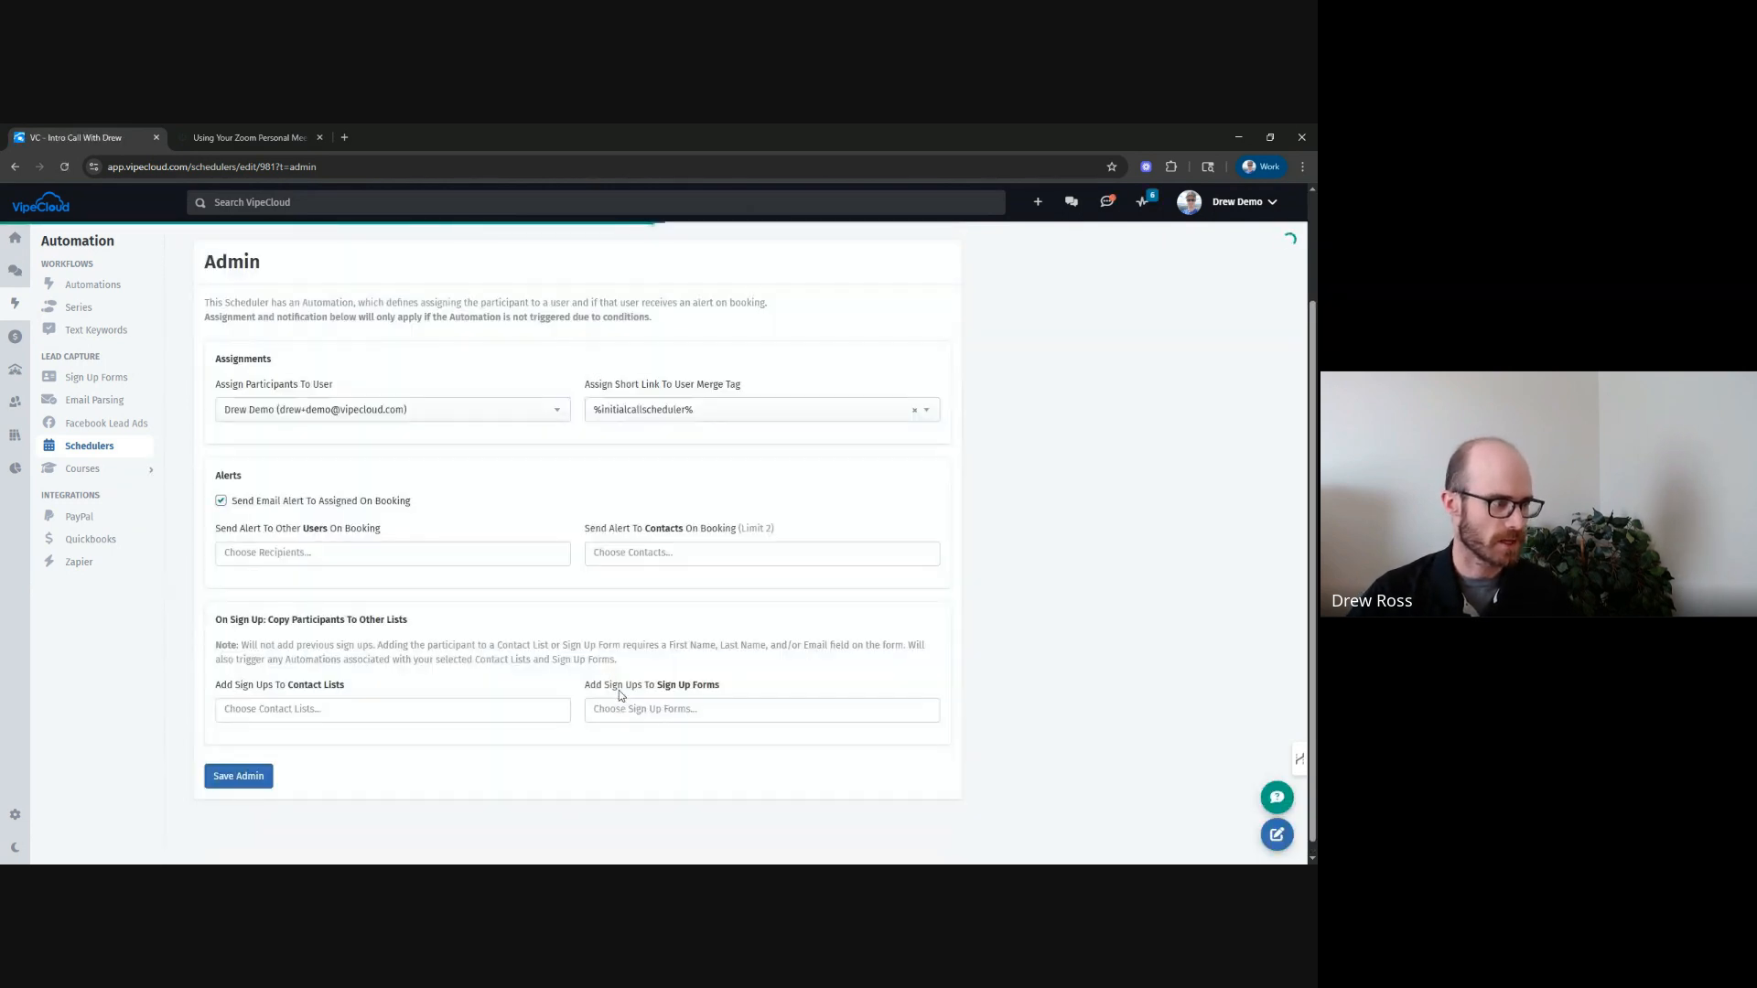
# Return to the schedulers list and preview the Intro Call With Drew booking page in a new tab.
pyautogui.scroll(2, 950, 593)
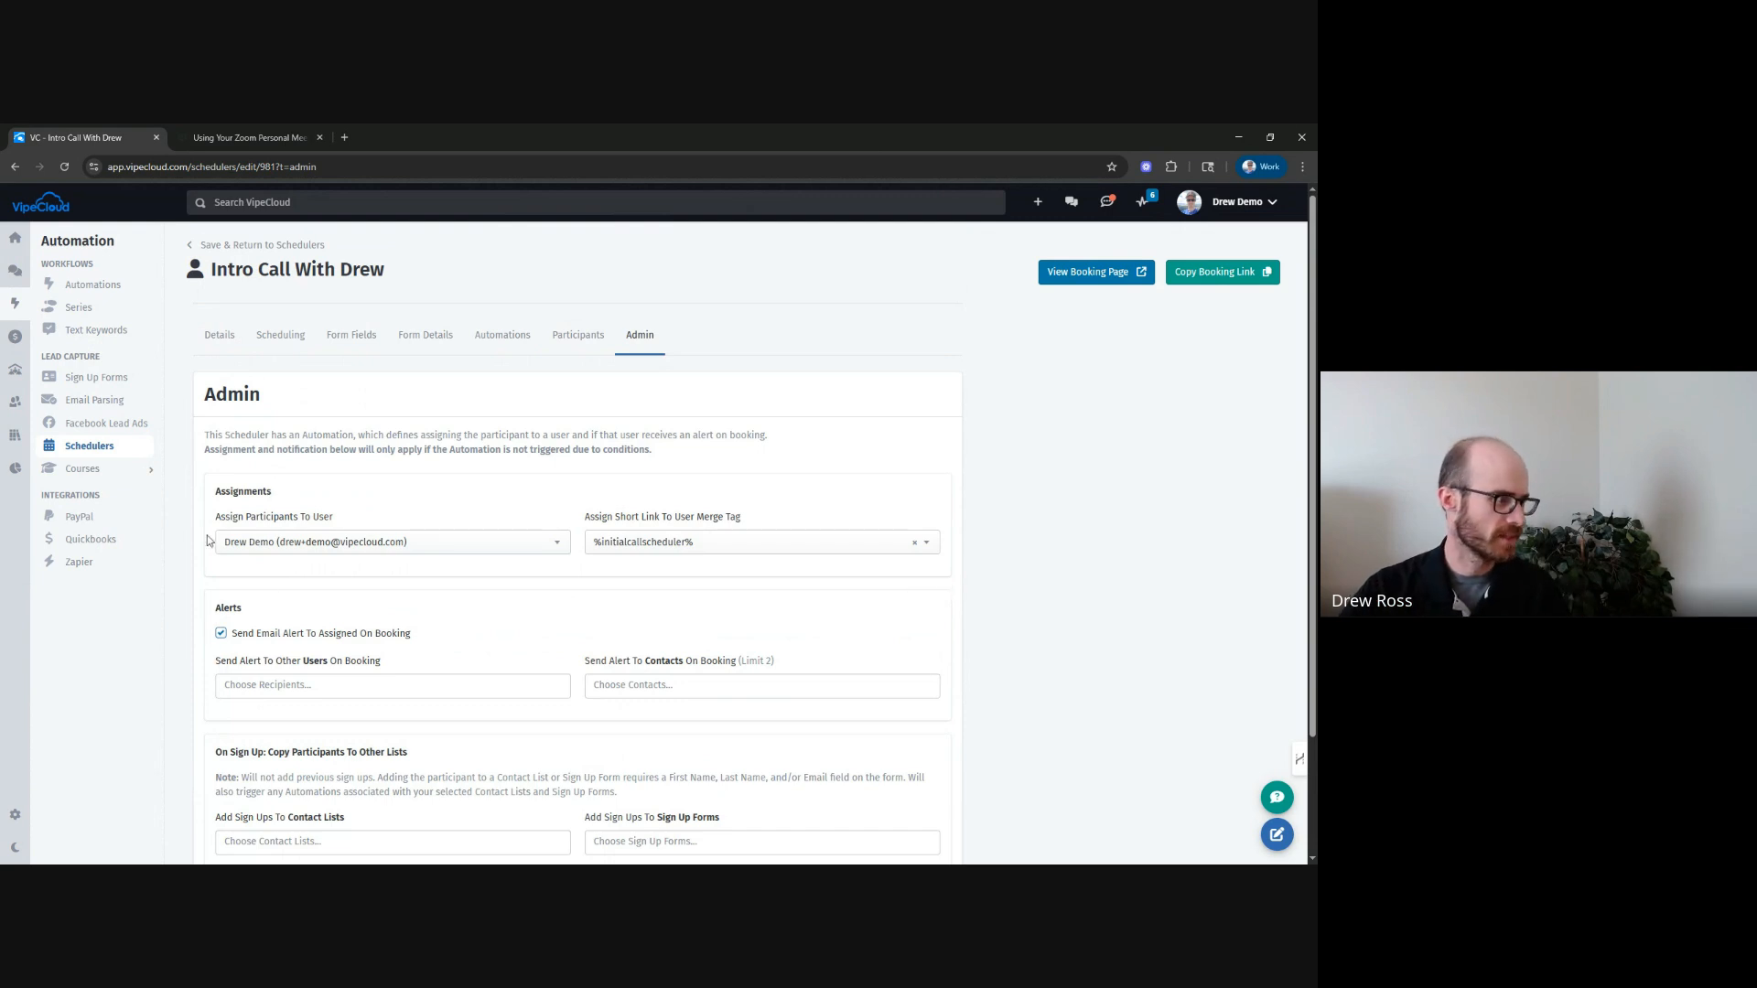
pyautogui.click(89, 455)
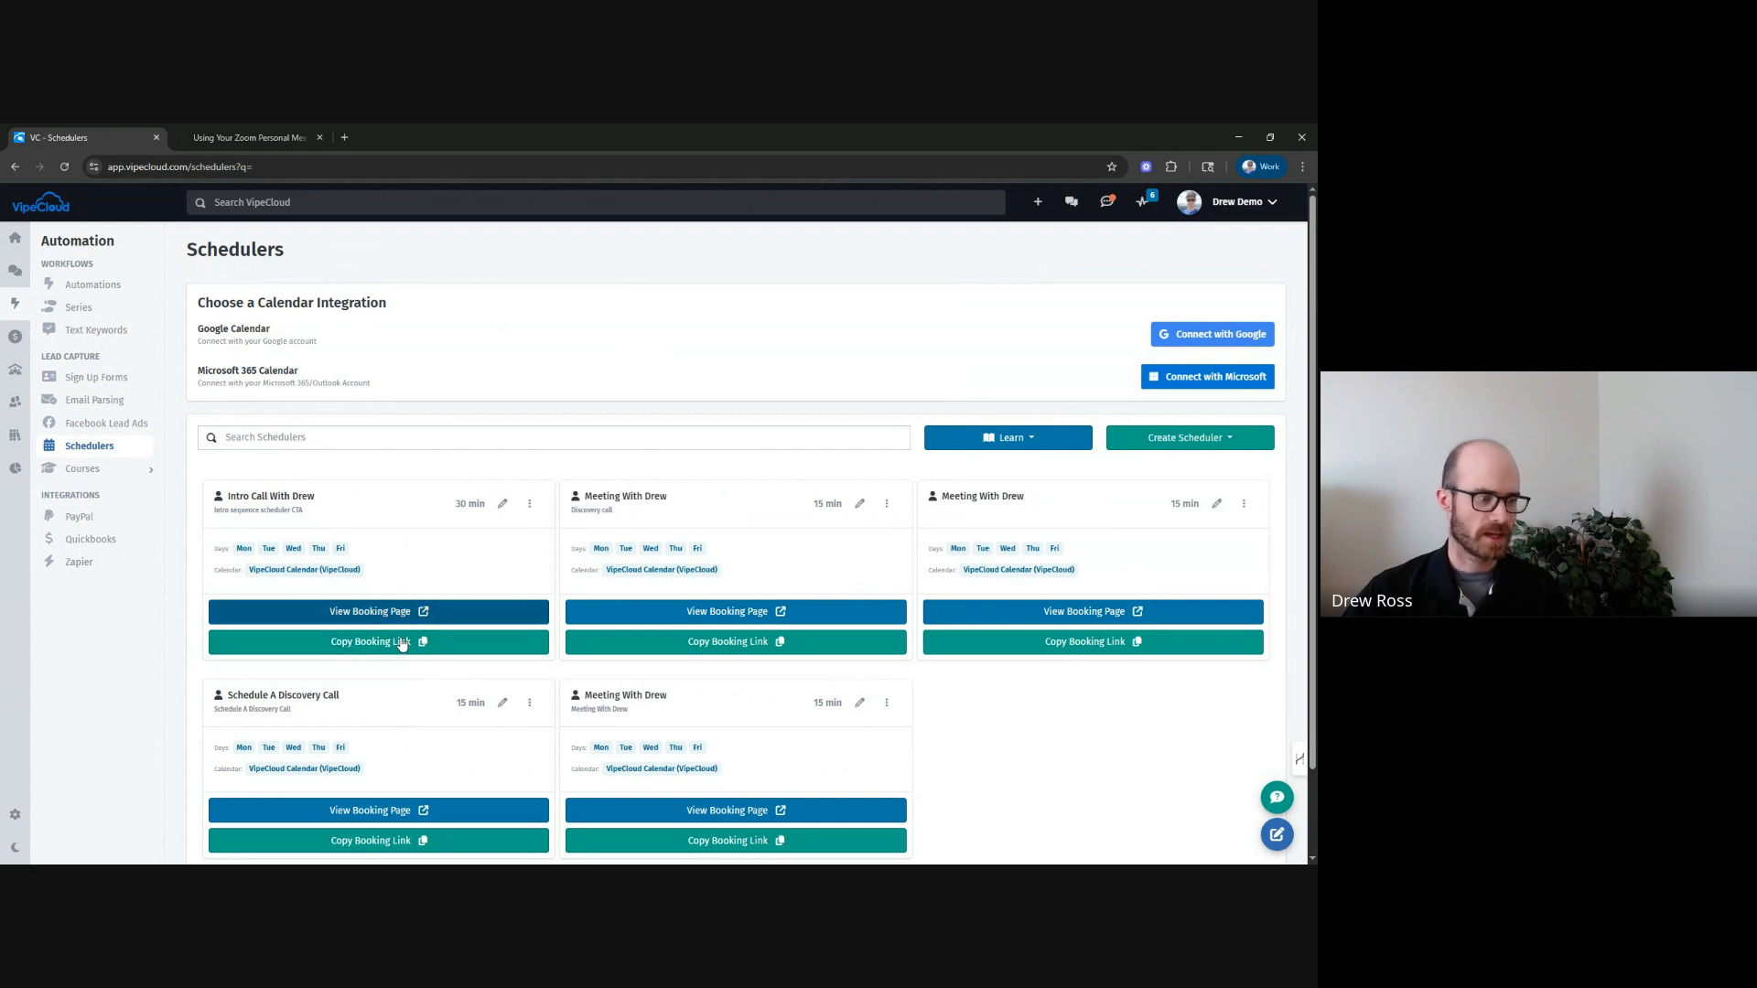
pyautogui.click(363, 611)
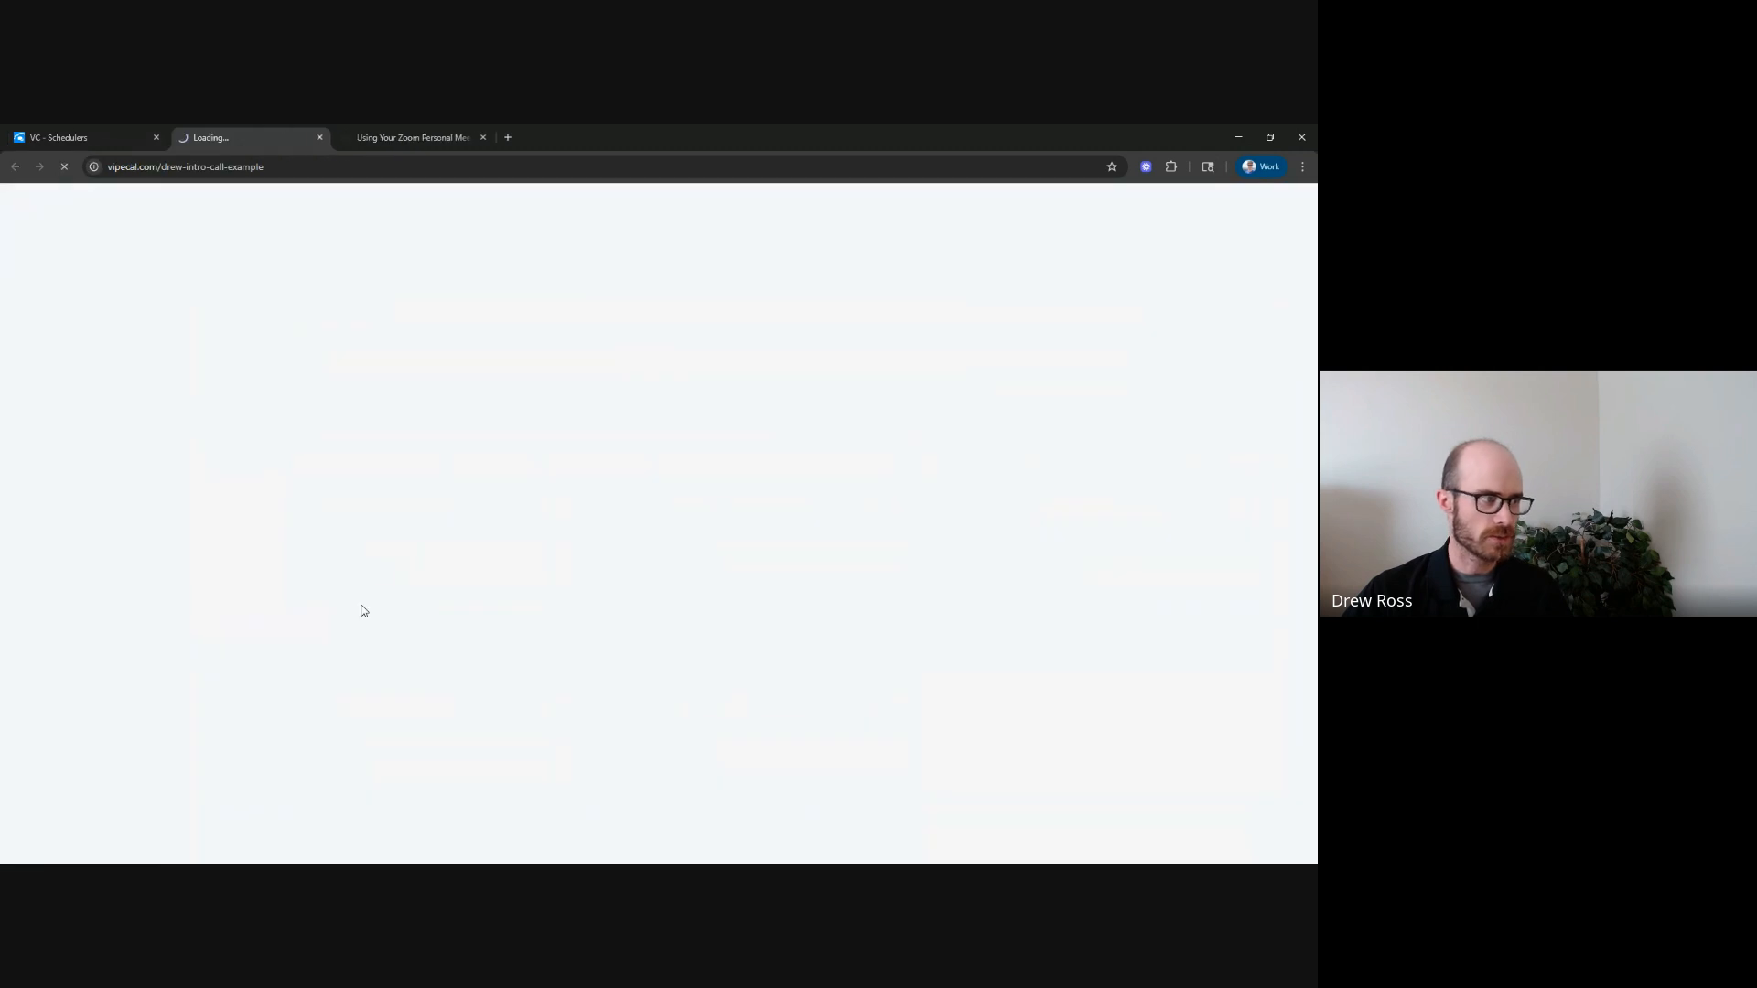
pyautogui.click(94, 133)
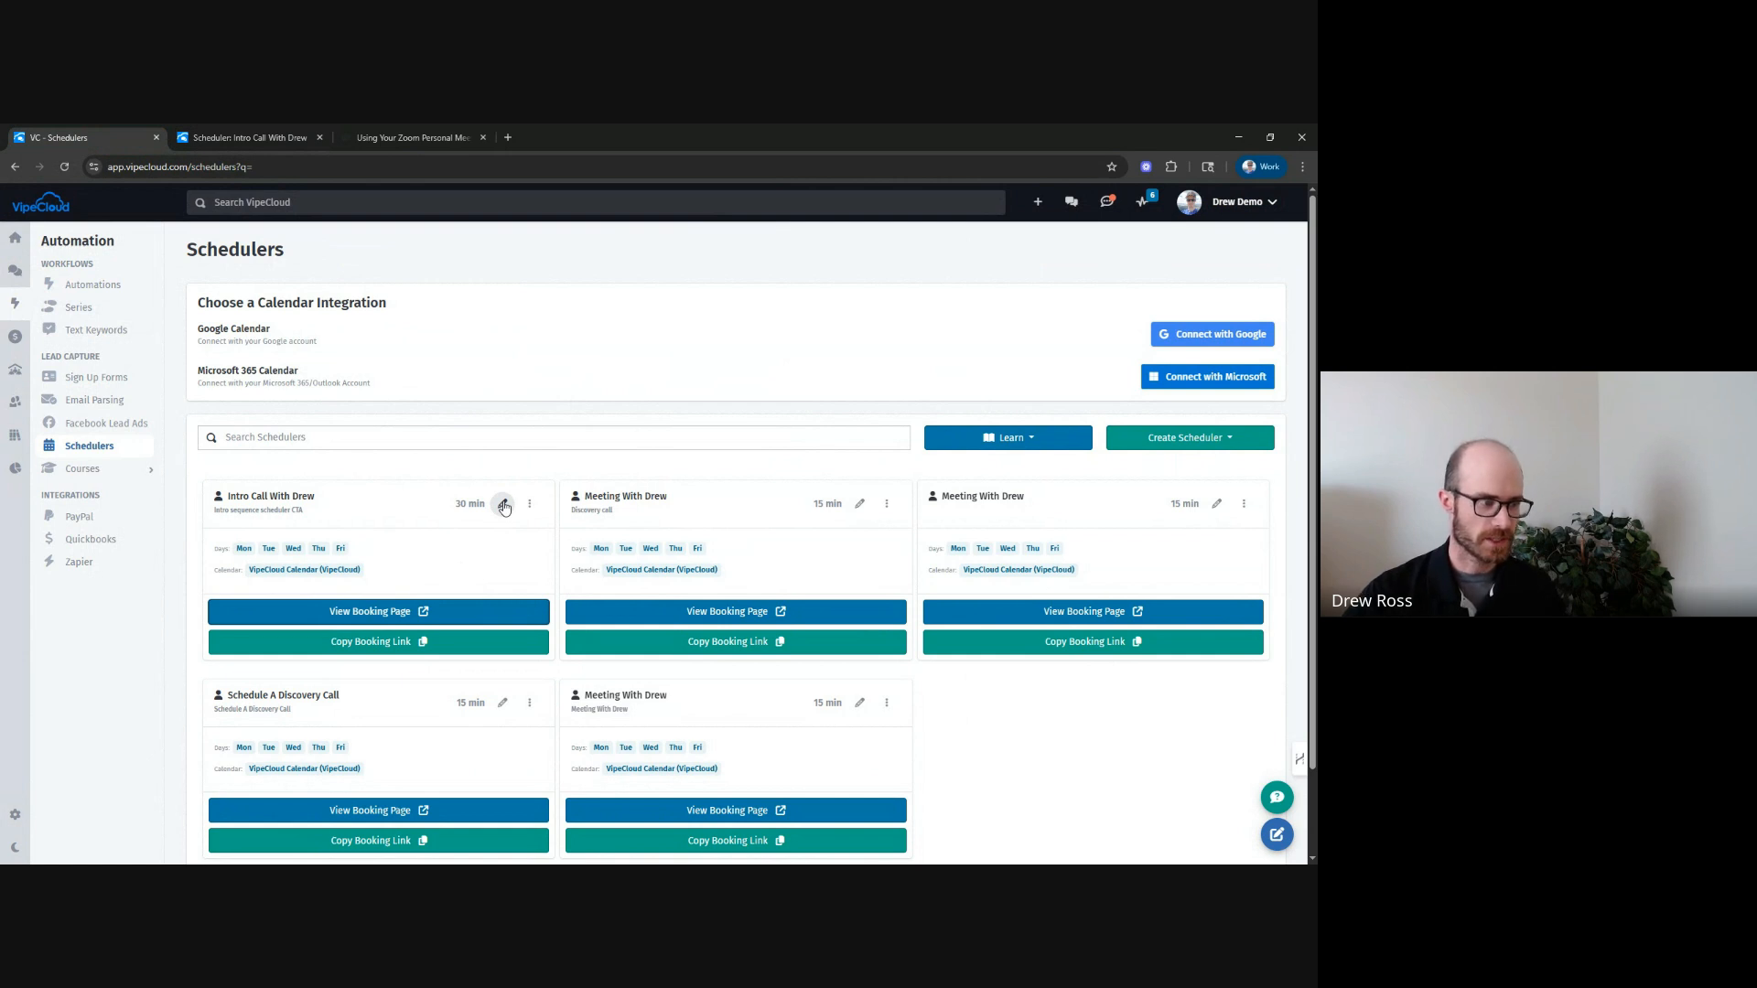
# Open the Intro Call With Drew scheduler's embed code and examine its background, width, generated code and calendar preview.
pyautogui.click(531, 506)
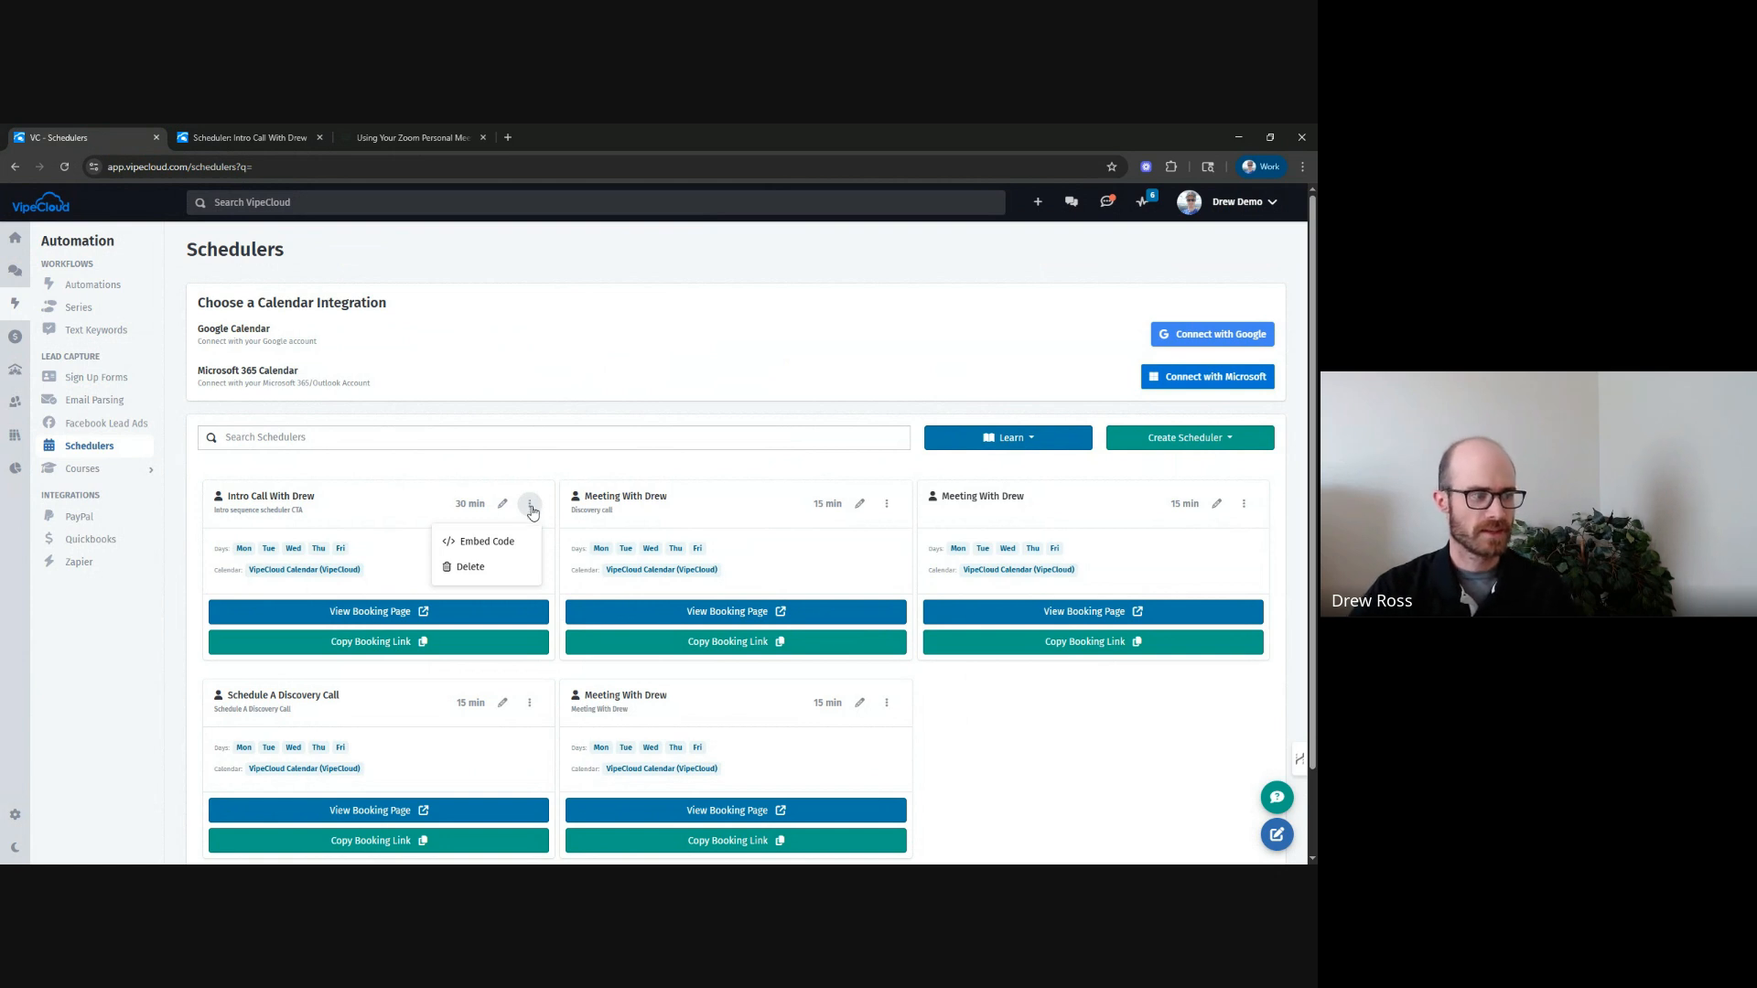
pyautogui.click(474, 542)
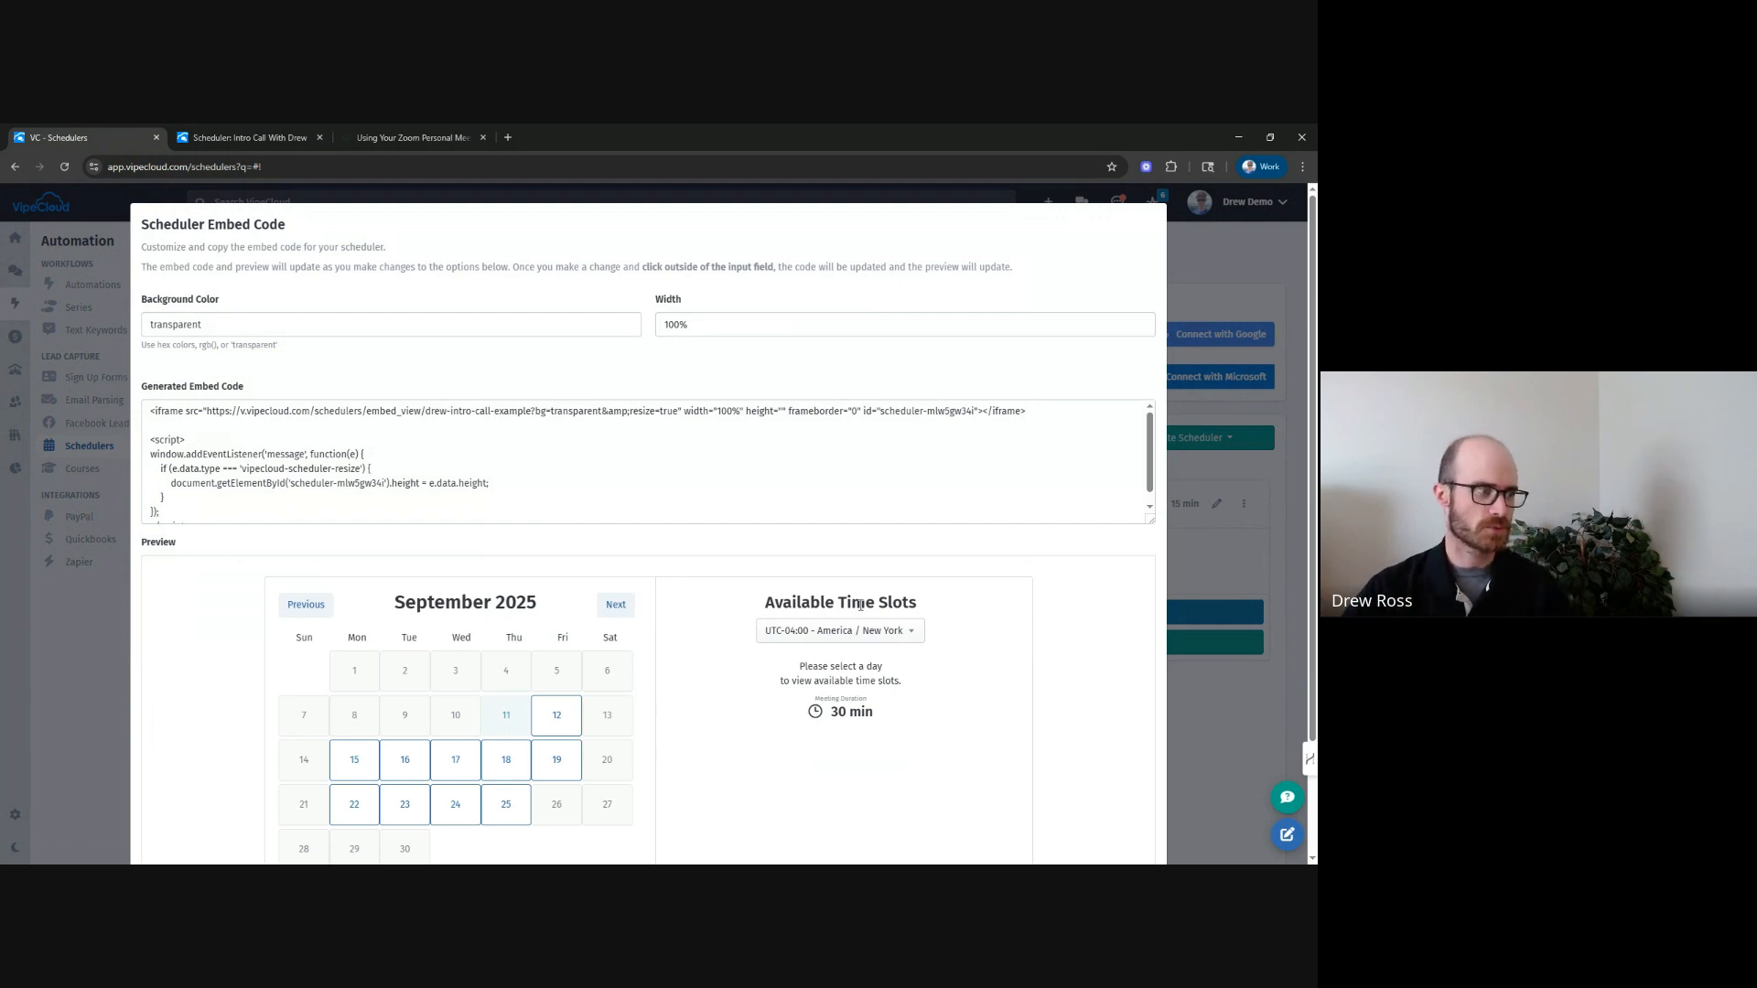
pyautogui.scroll(-2, 464, 393)
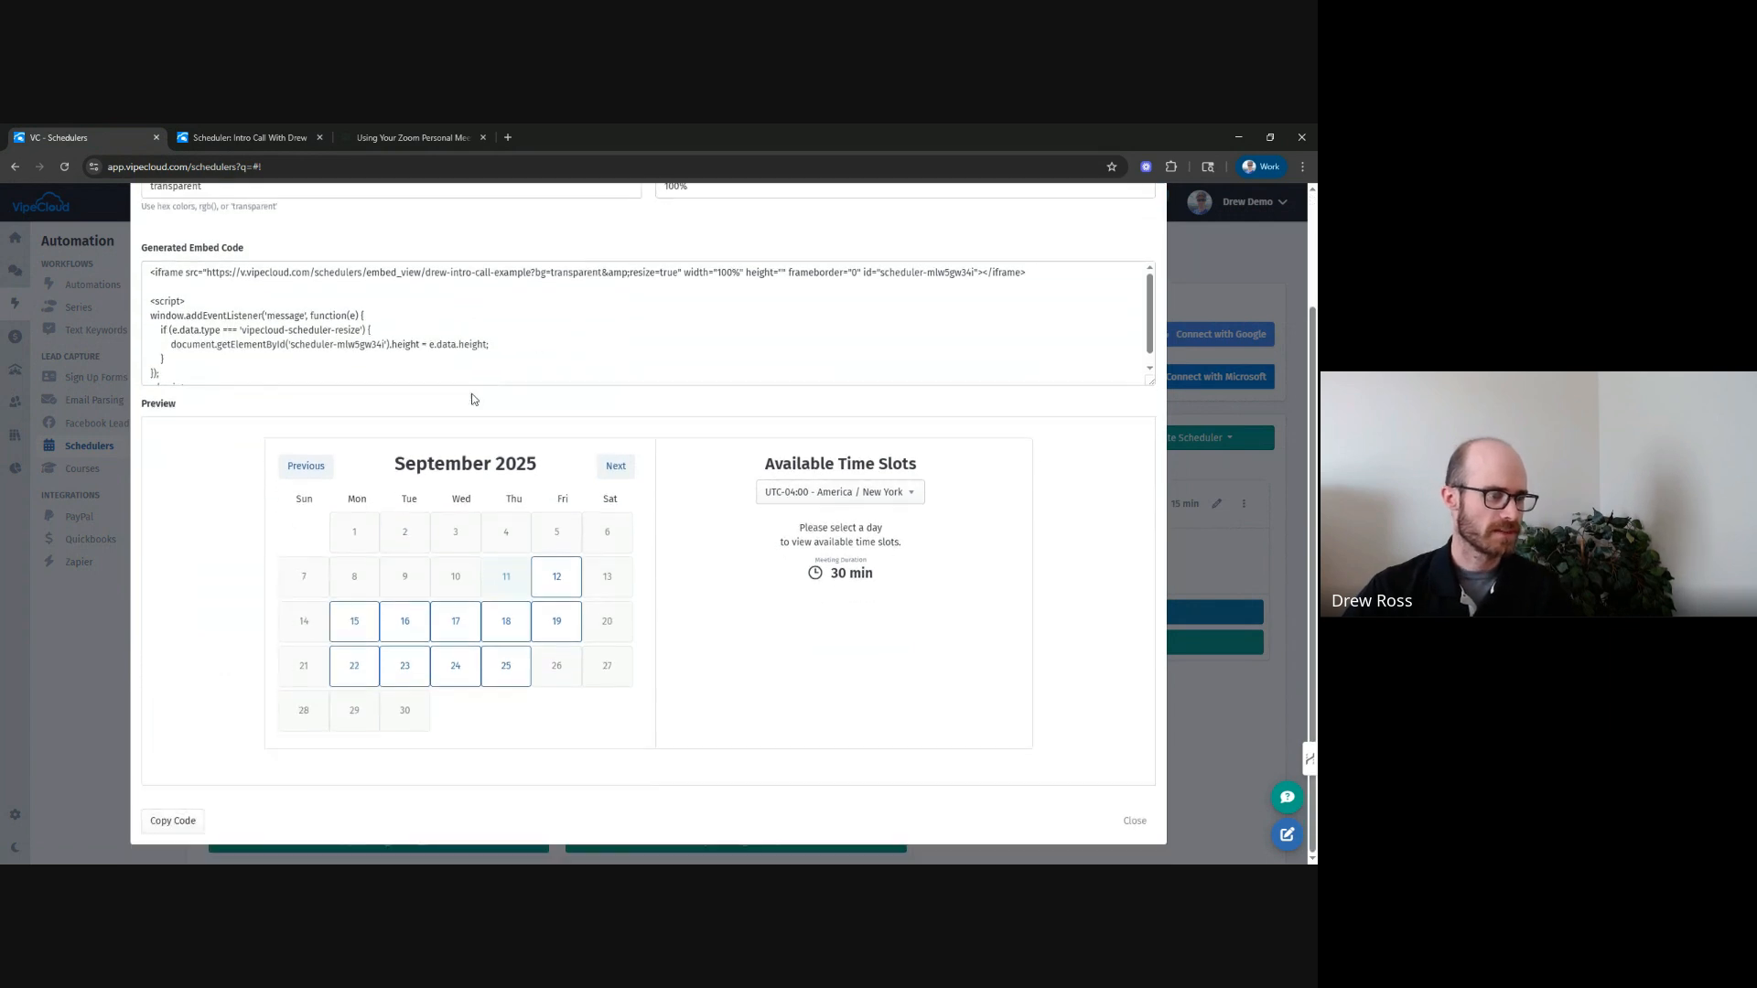
pyautogui.scroll(2, 543, 553)
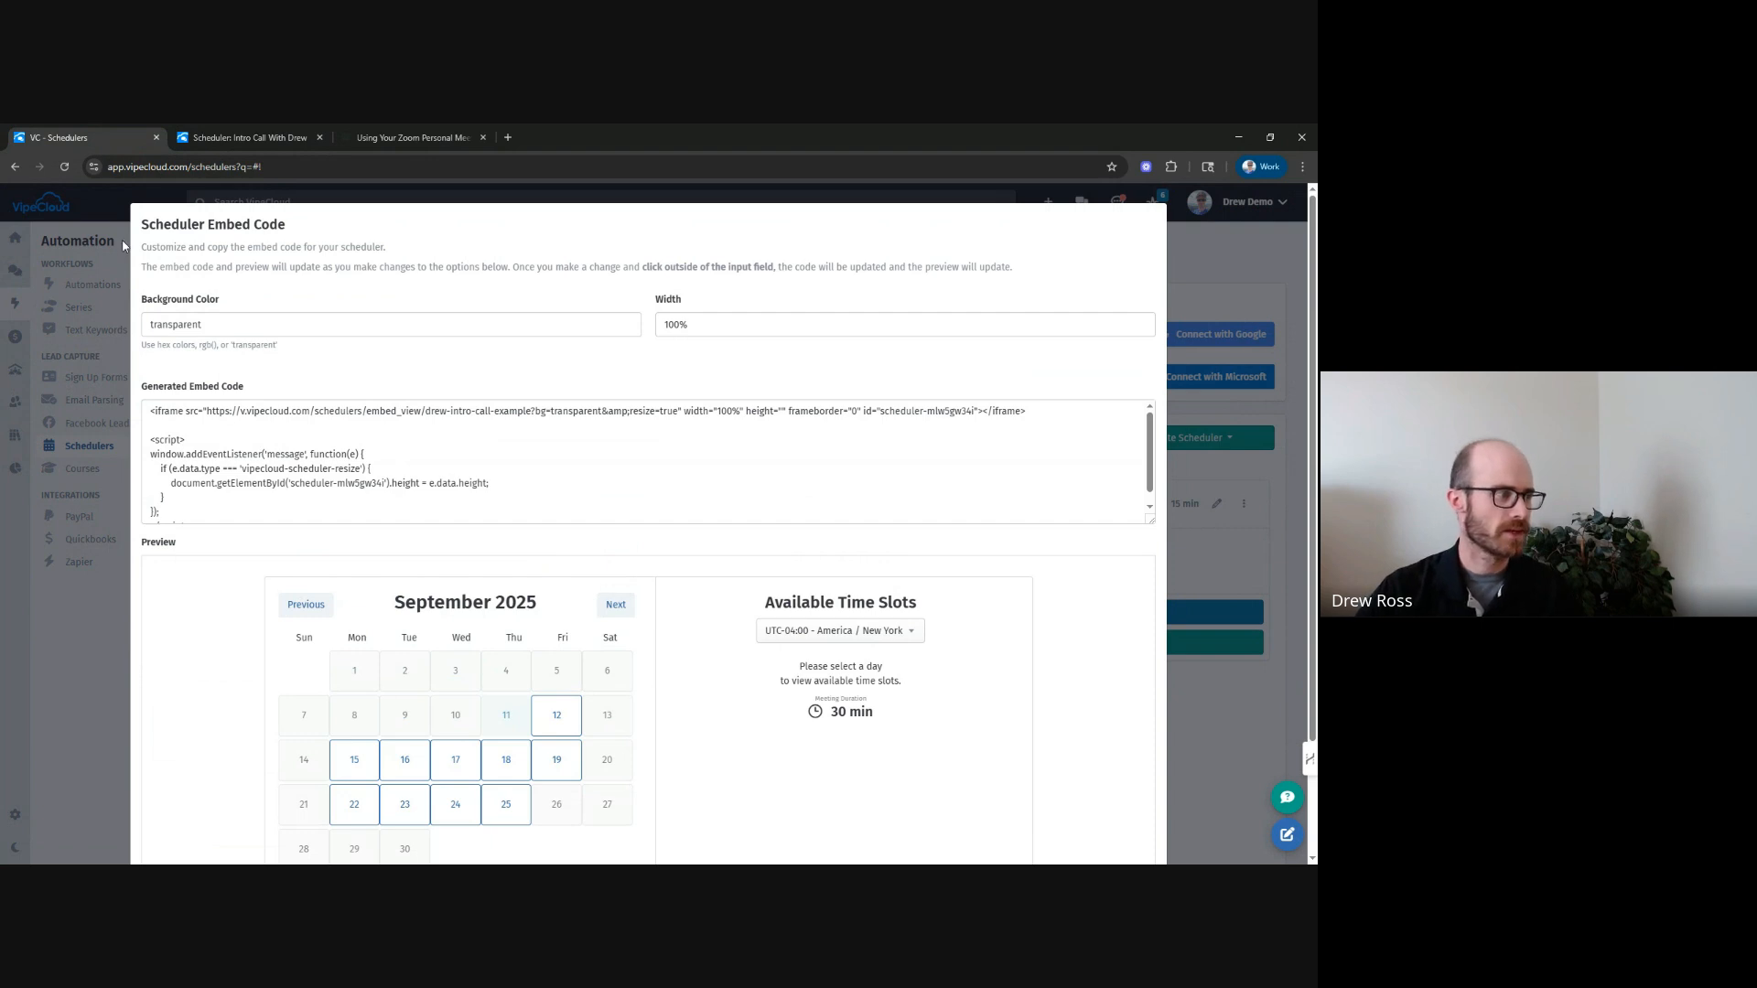
pyautogui.click(222, 323)
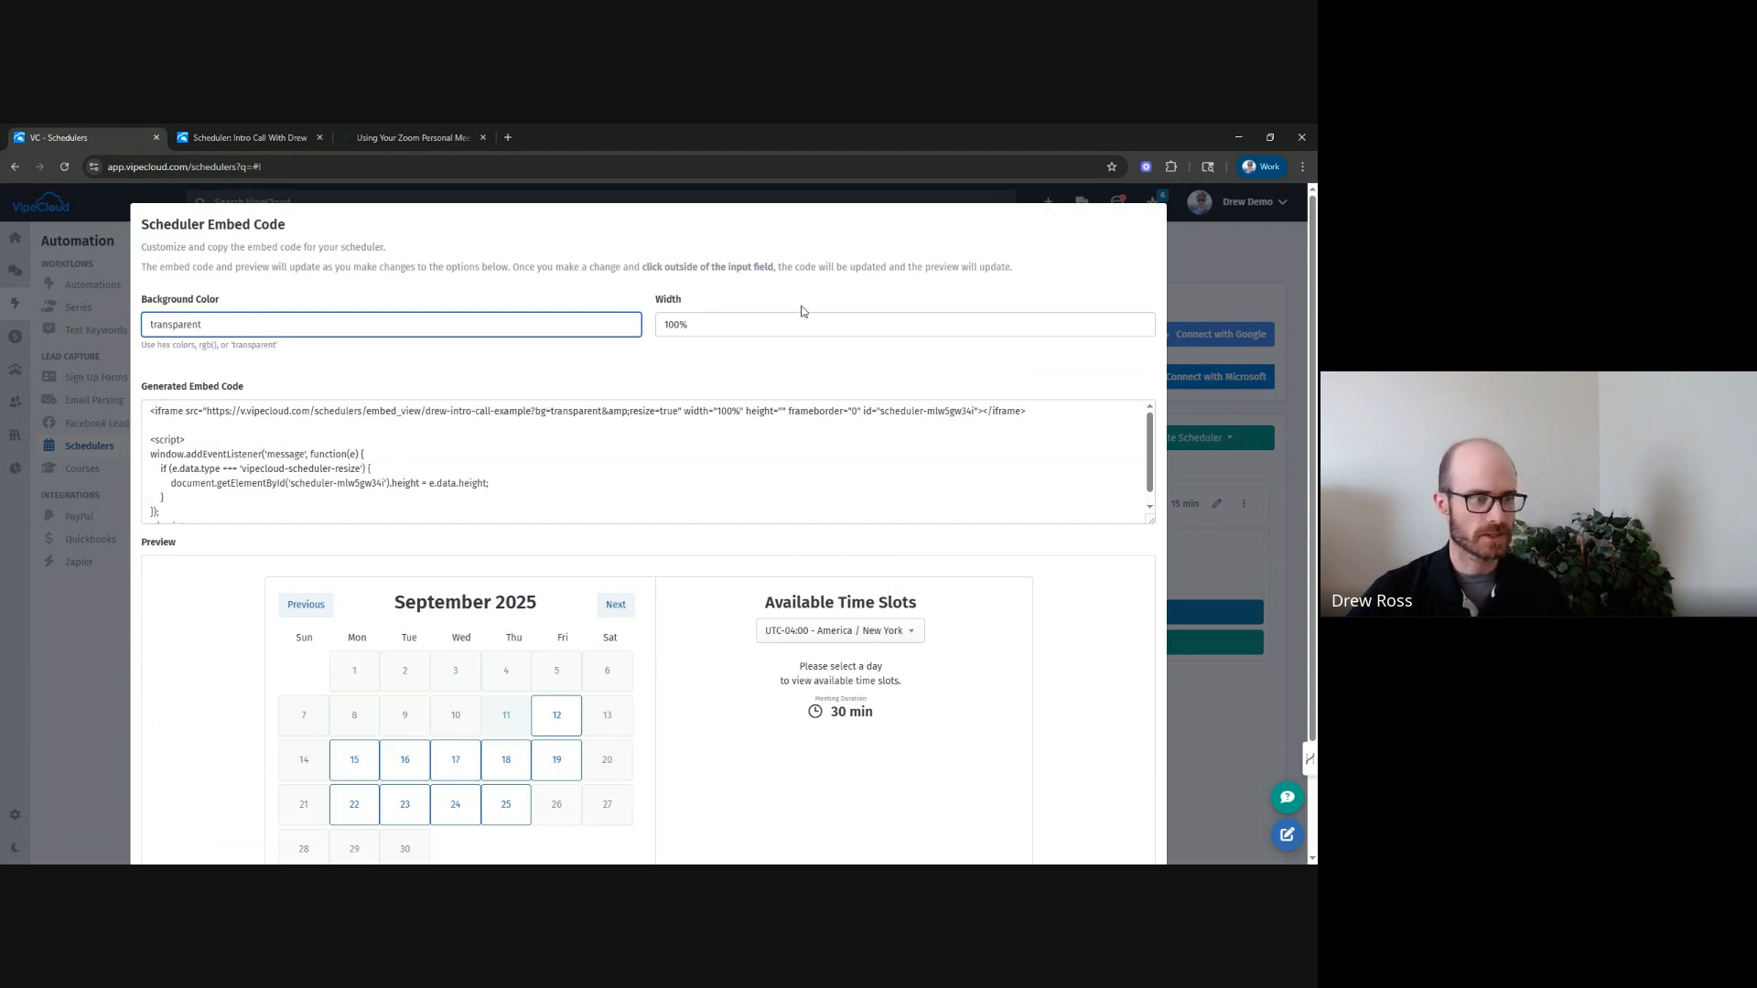
pyautogui.click(773, 326)
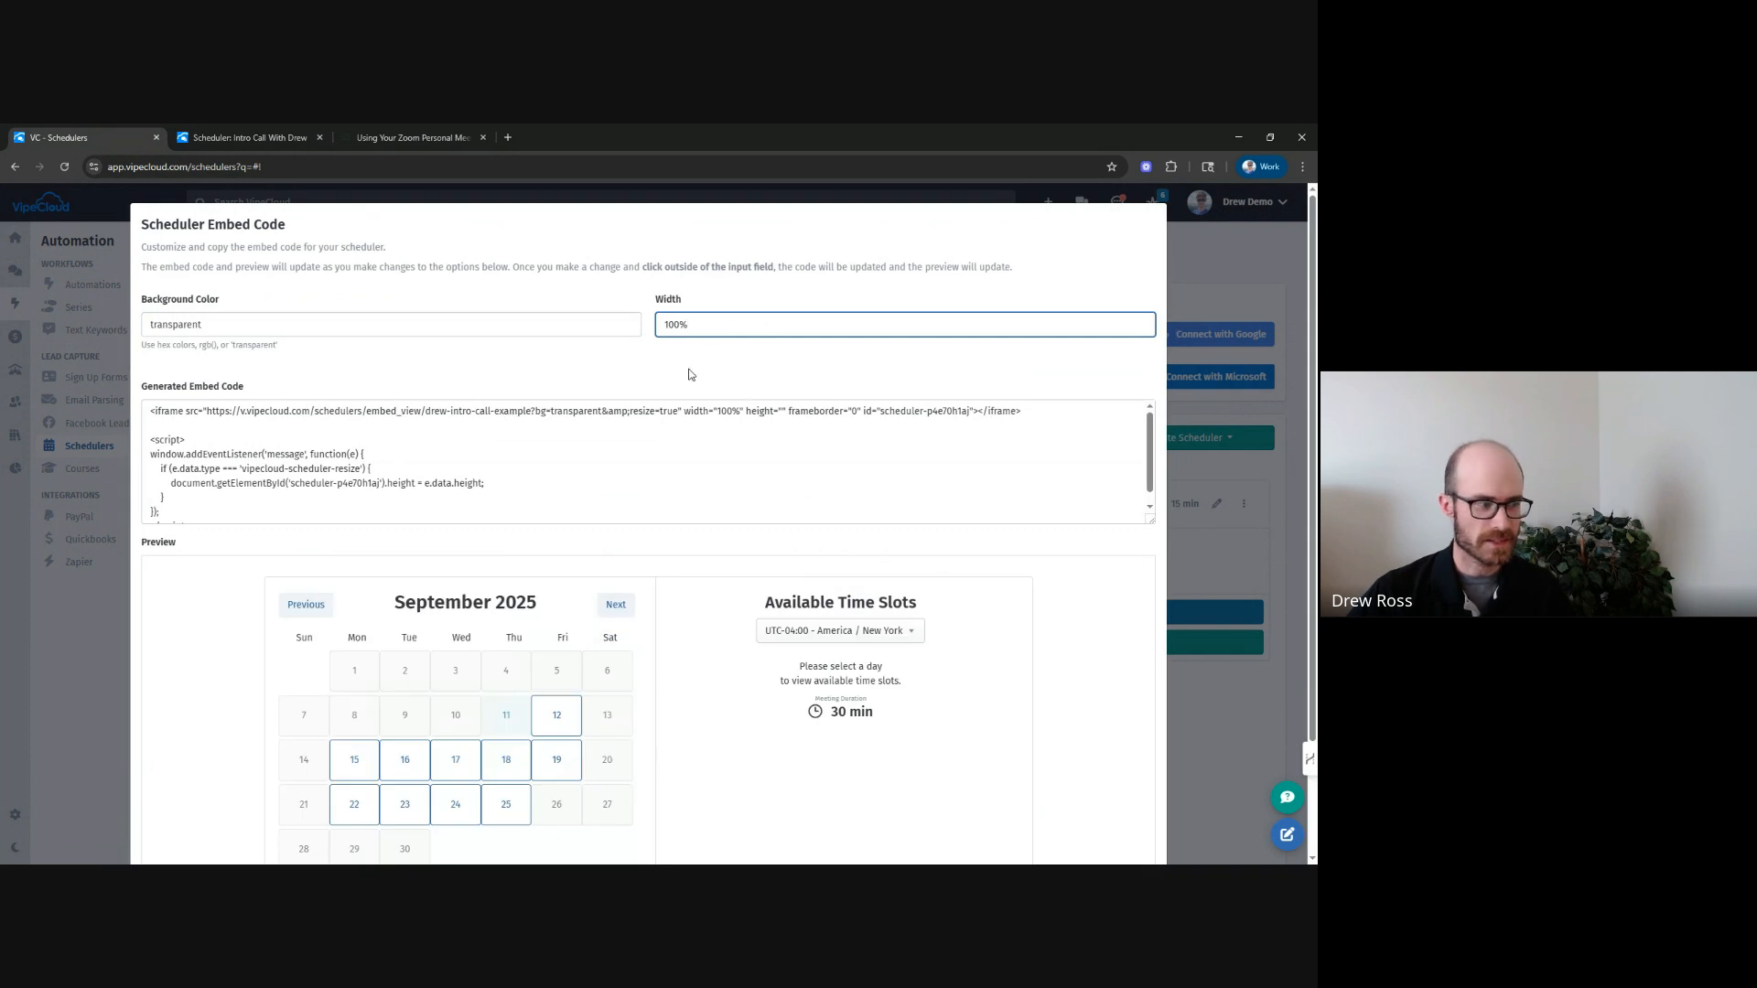
pyautogui.scroll(-3, 531, 448)
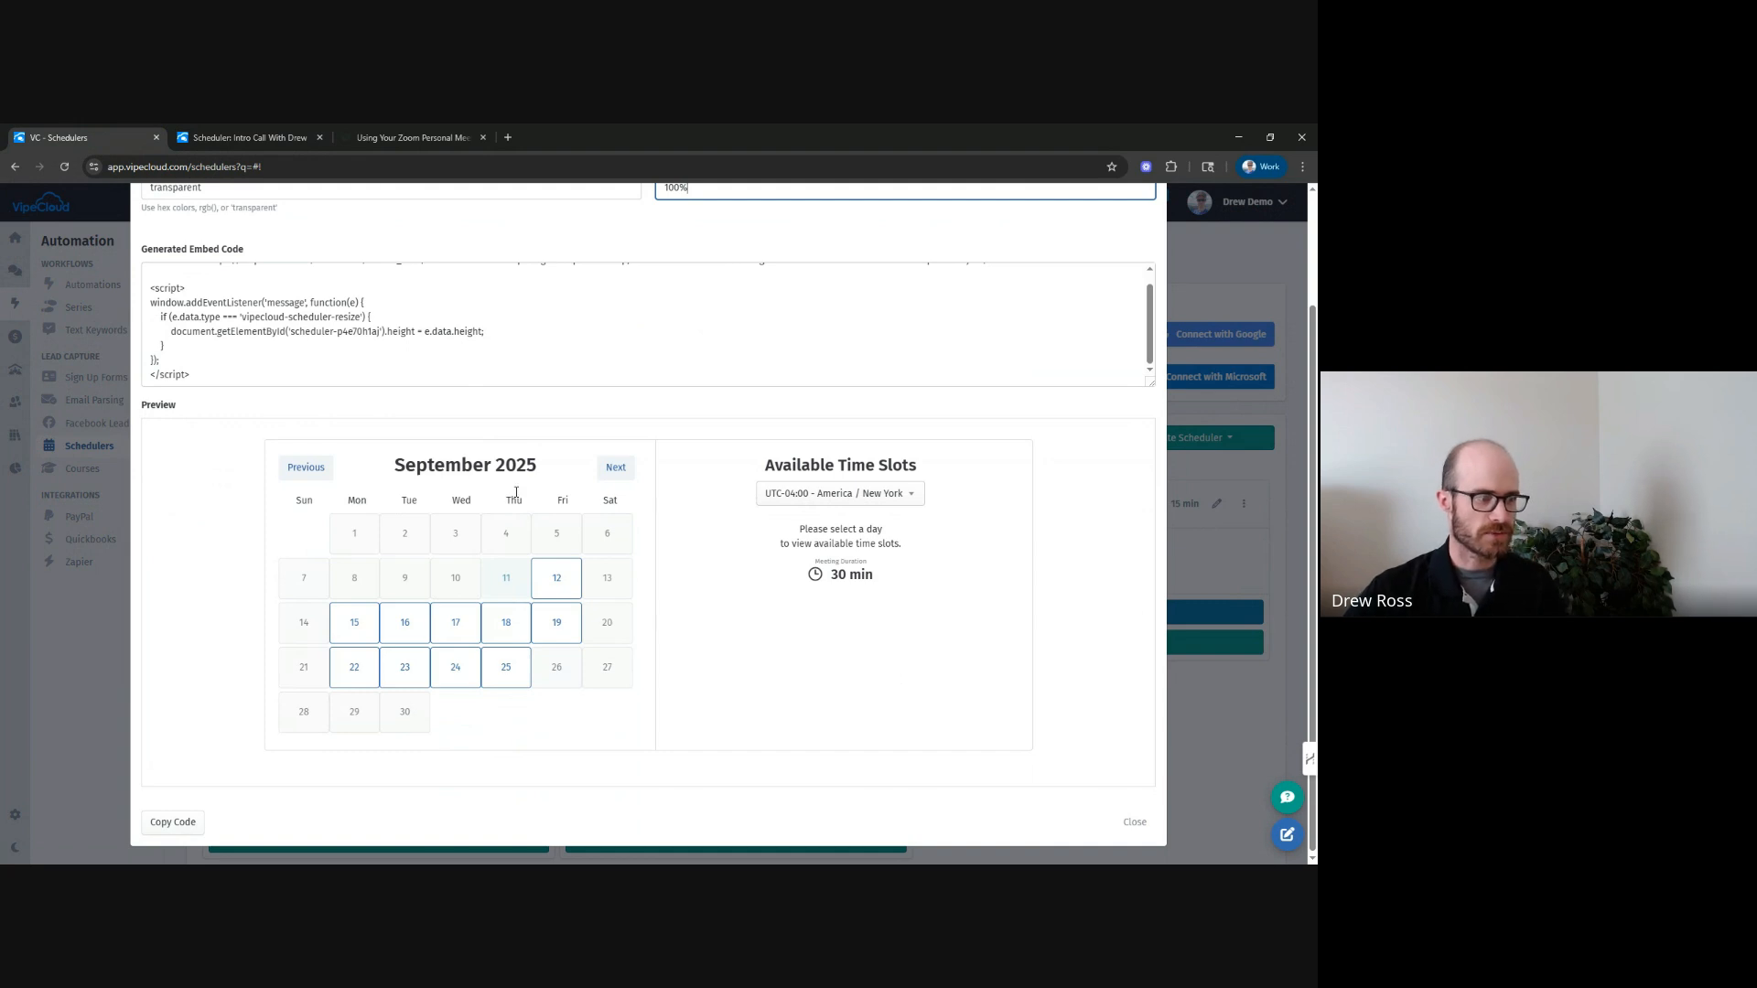
pyautogui.click(502, 619)
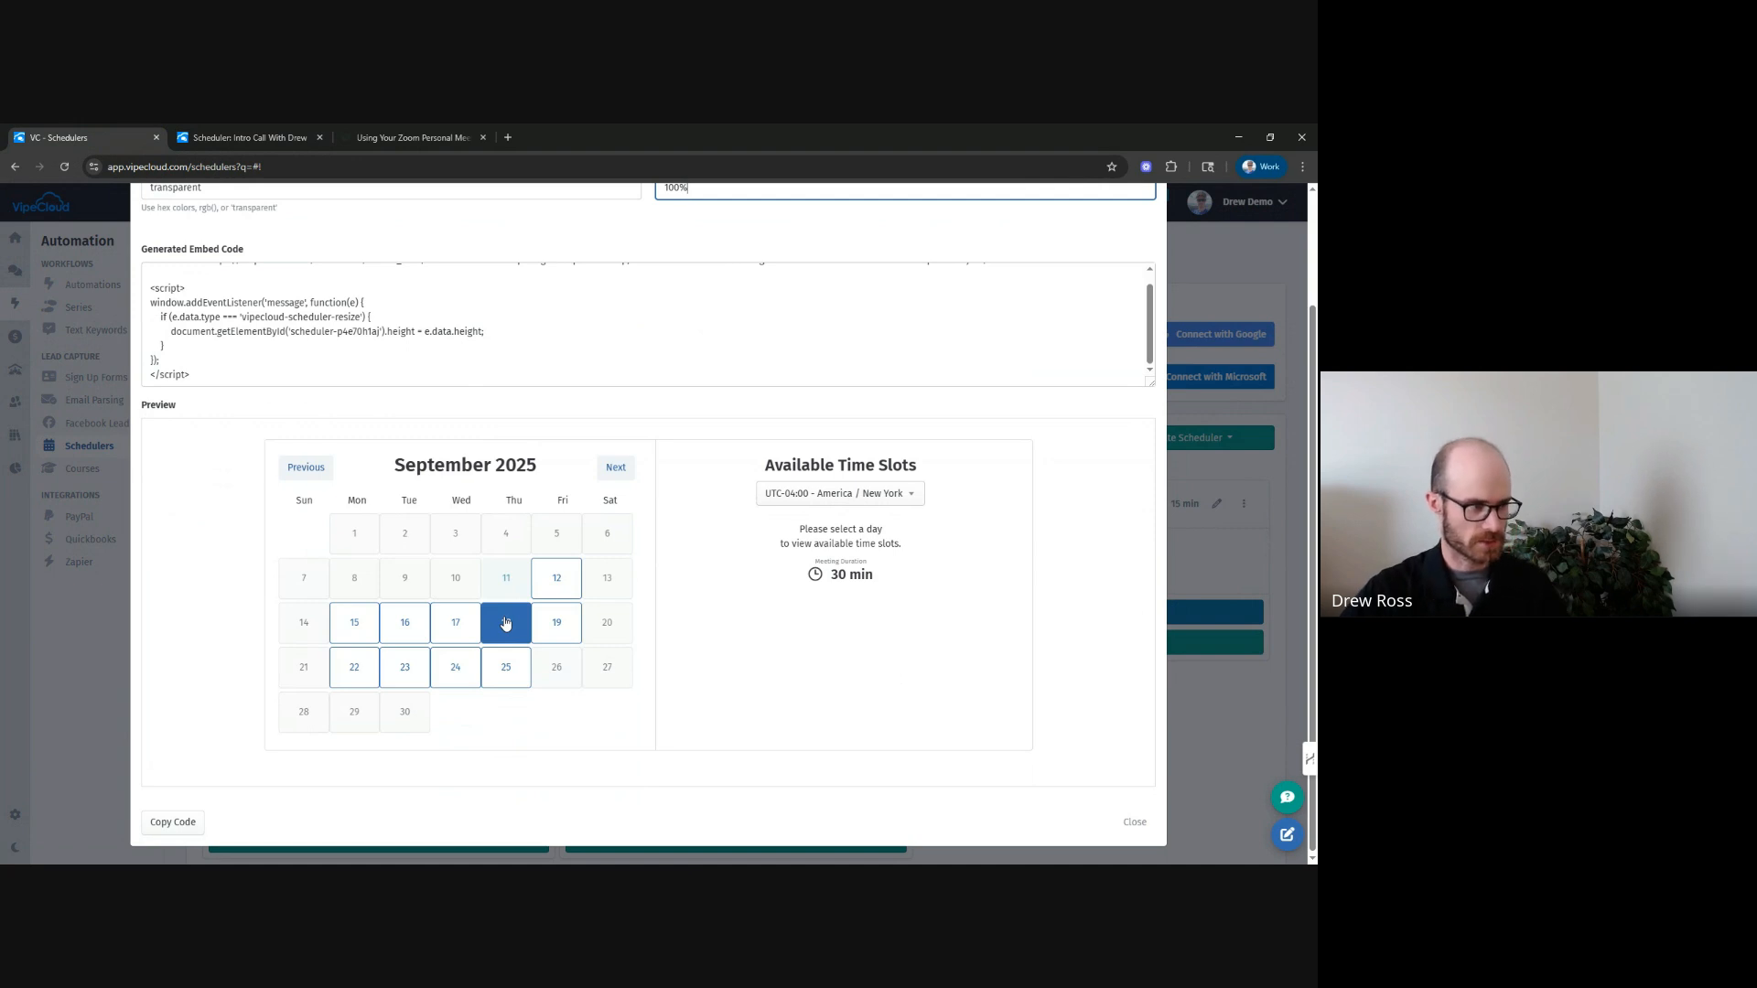
pyautogui.scroll(2, 287, 372)
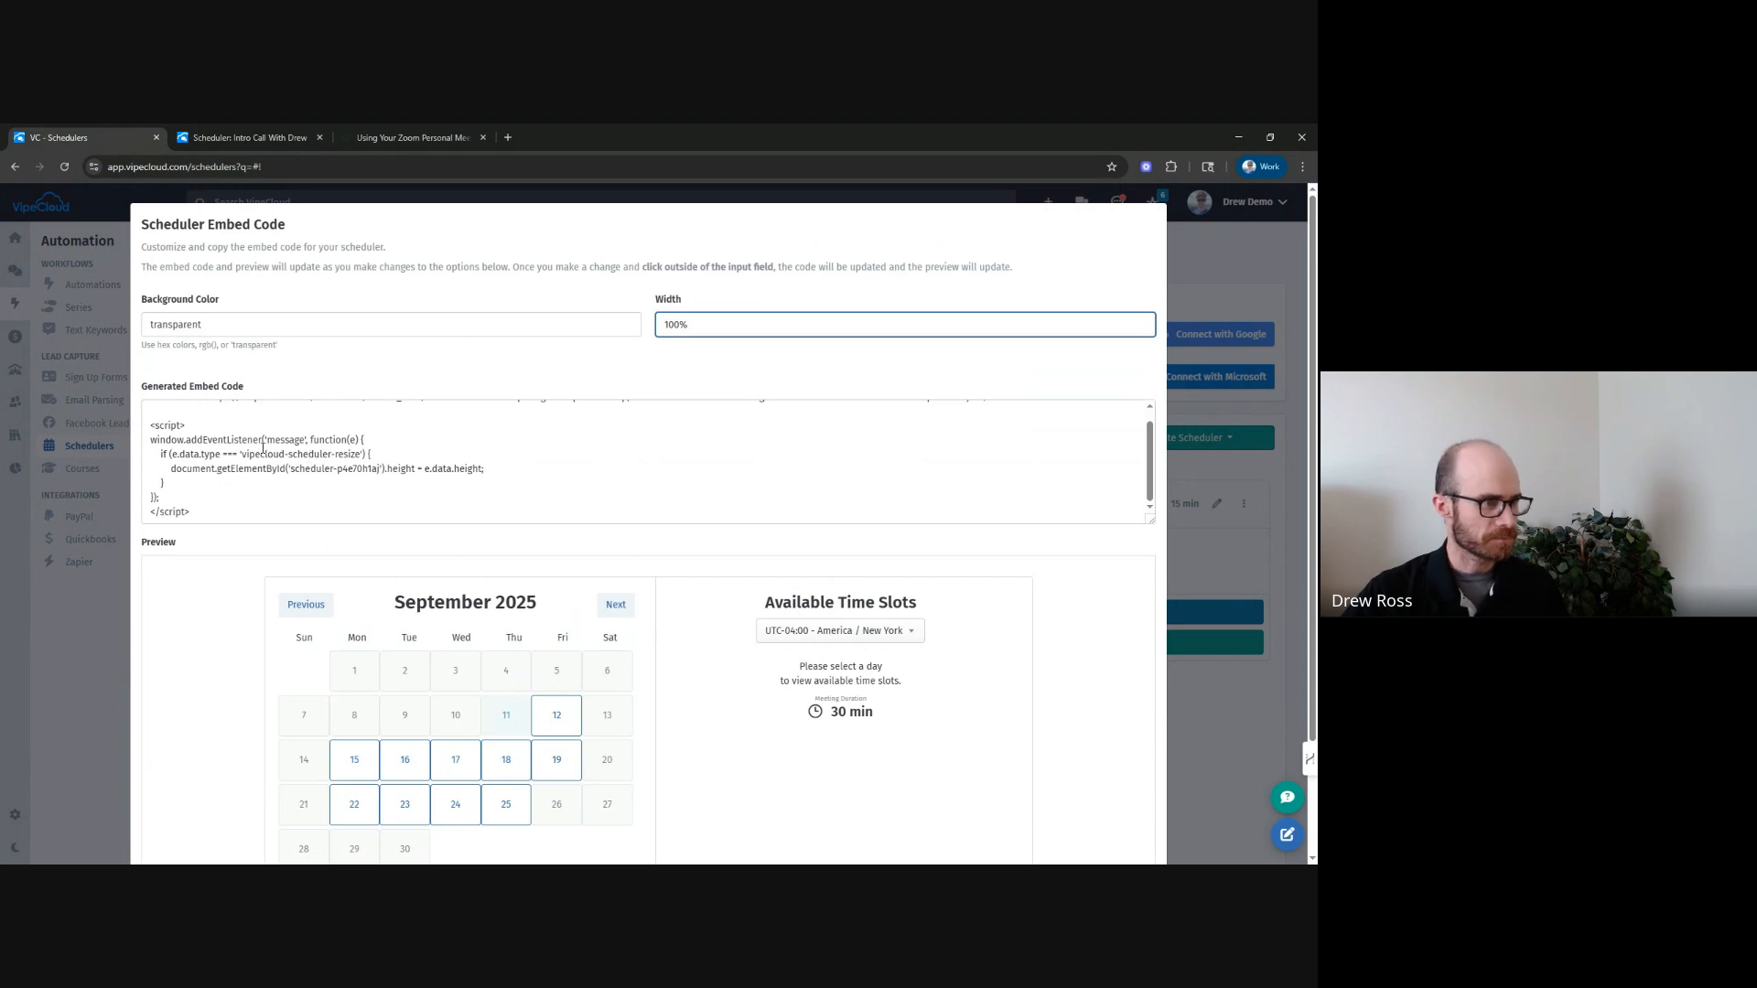
pyautogui.click(390, 478)
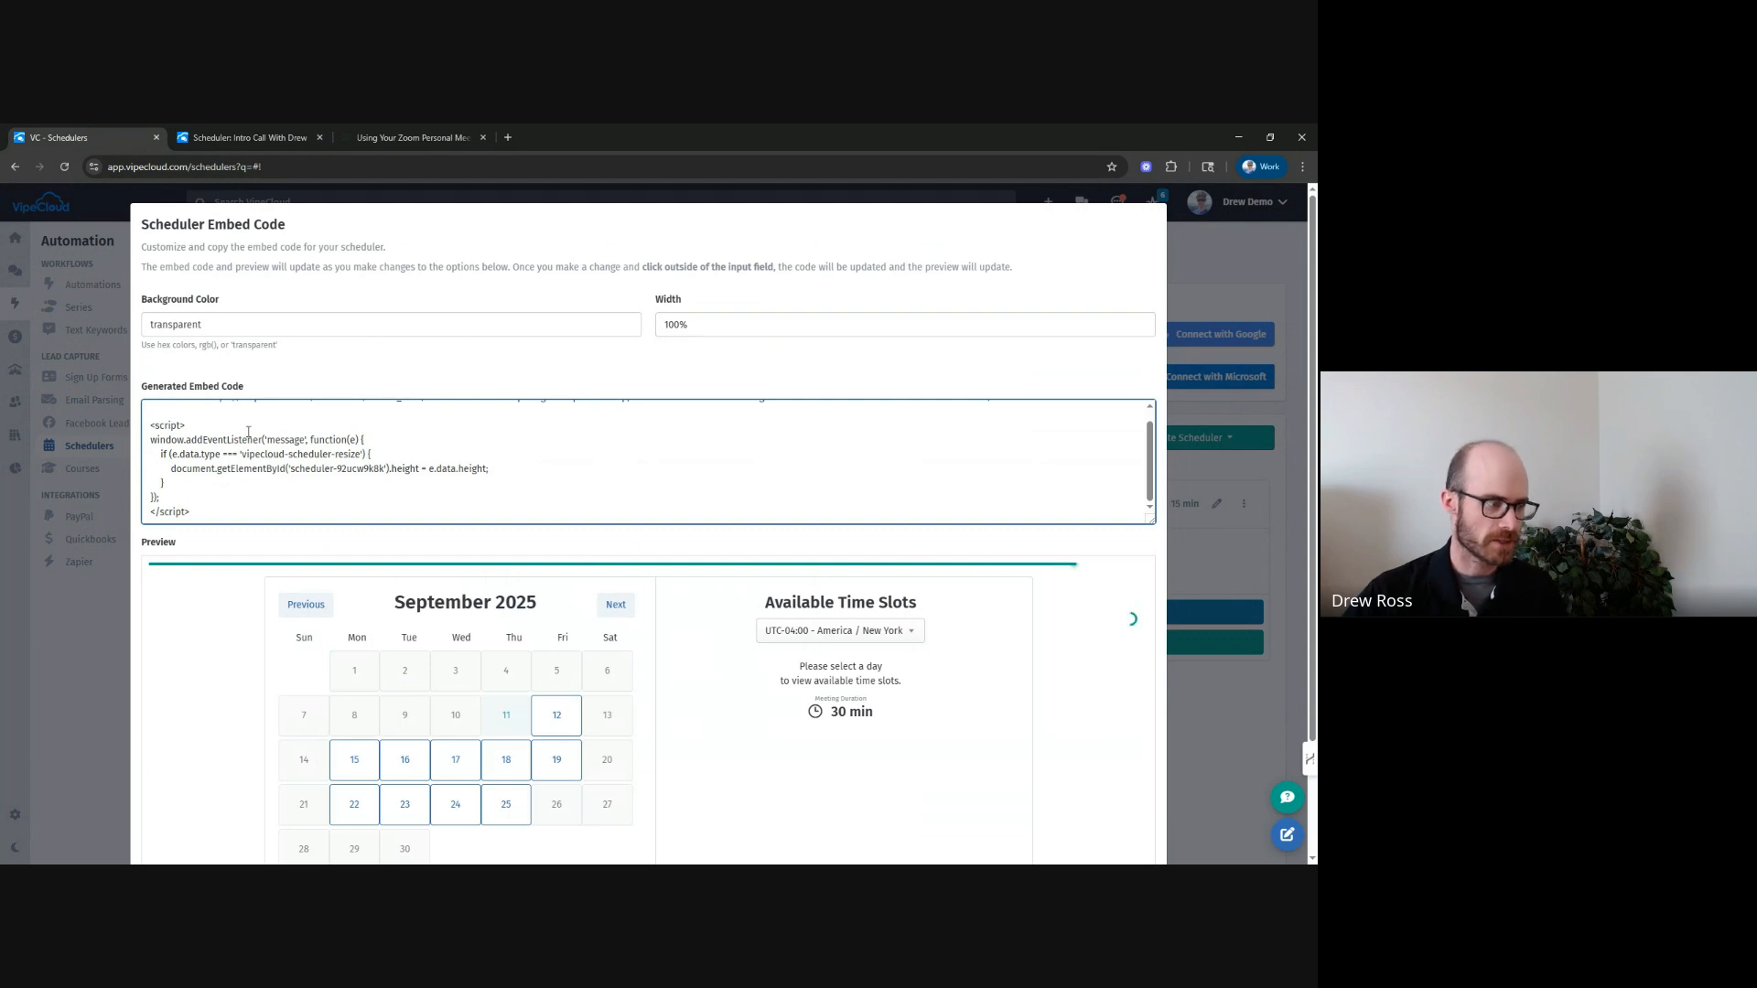
pyautogui.scroll(-1, 299, 473)
pyautogui.scroll(-1, 298, 473)
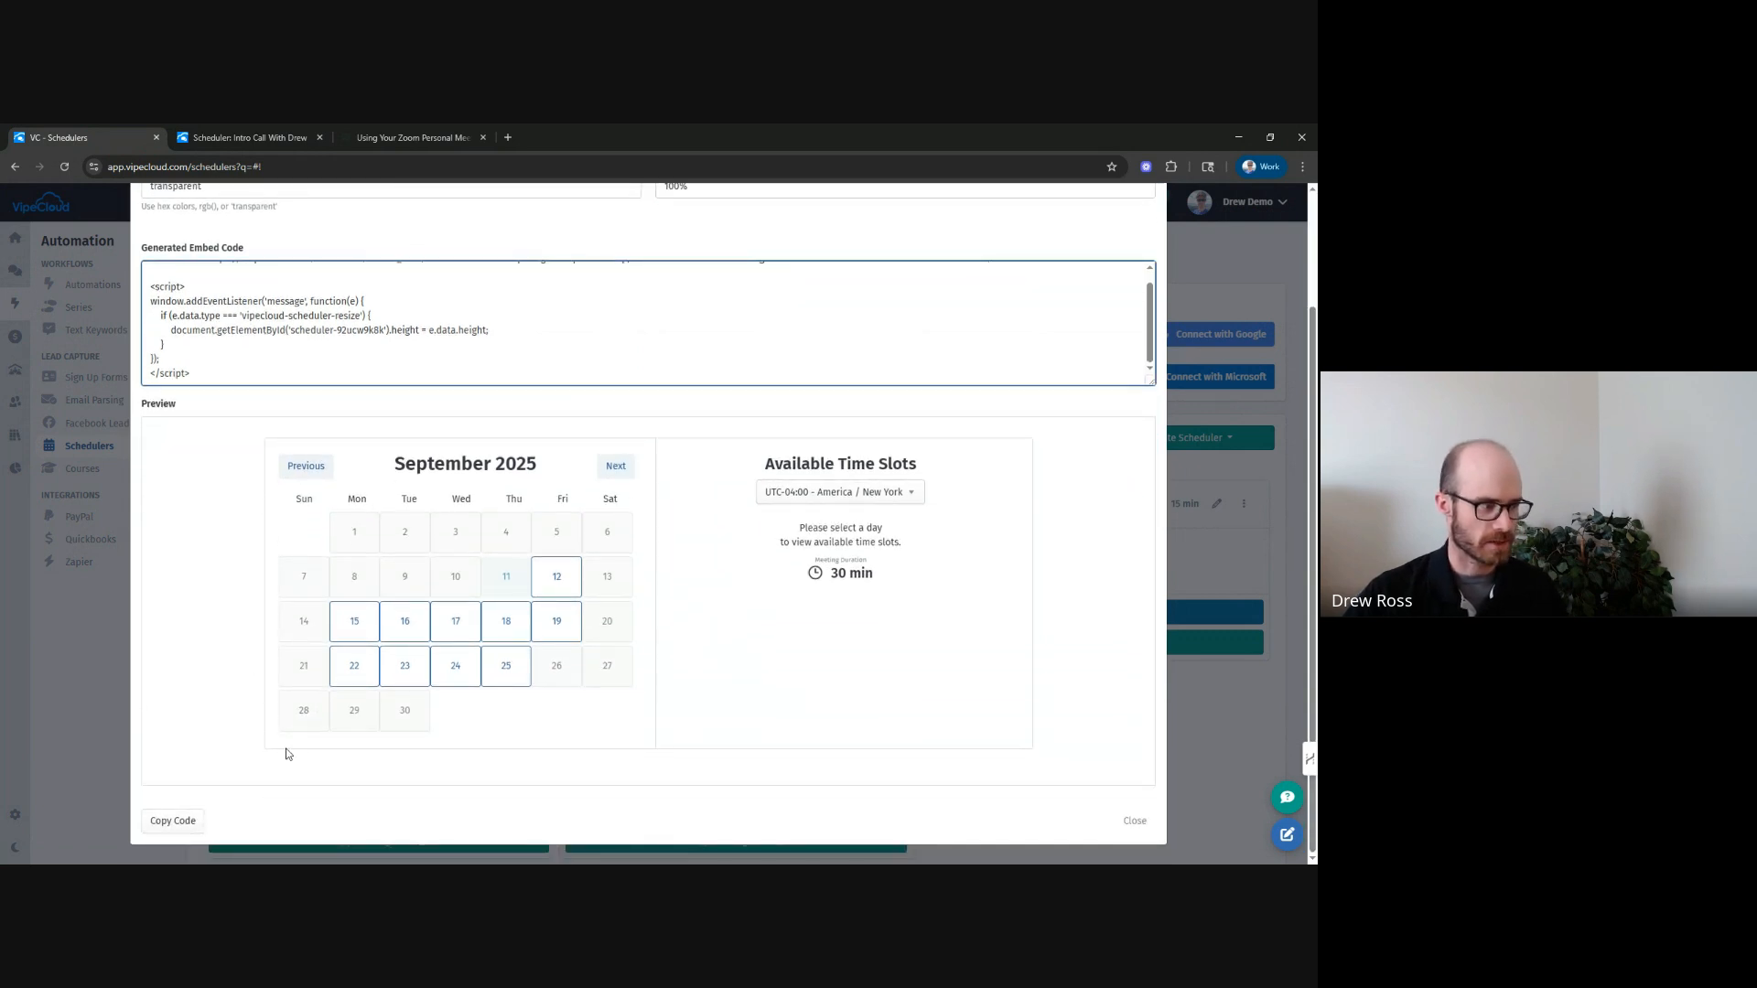